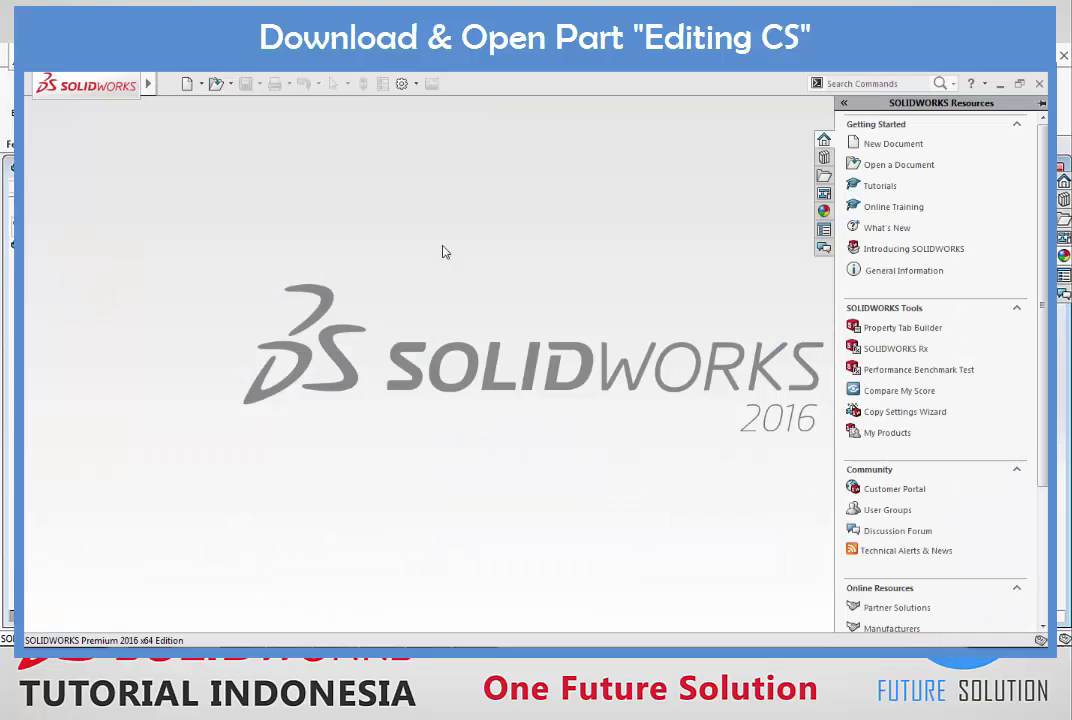
# Step: Open the part Editing CS.SLDPRT, which comes up with its What's Wrong error list
pyautogui.click(215, 84)
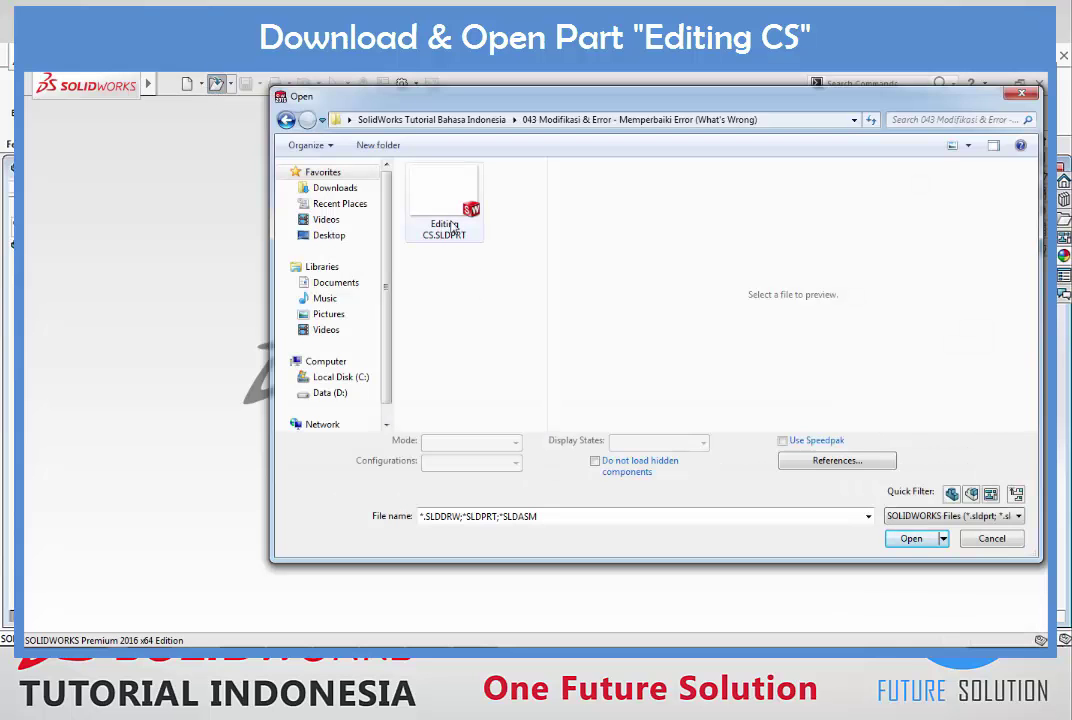
pyautogui.click(452, 228)
pyautogui.click(911, 538)
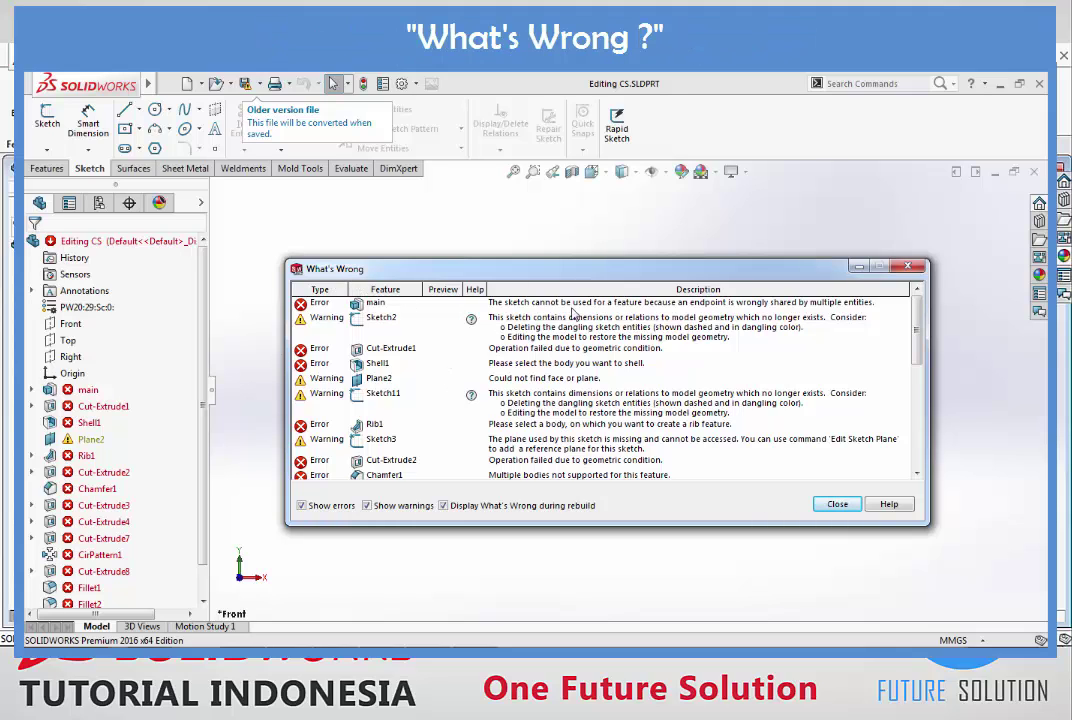
# Step: Close the What's Wrong report of rebuild errors and warnings
pyautogui.click(840, 505)
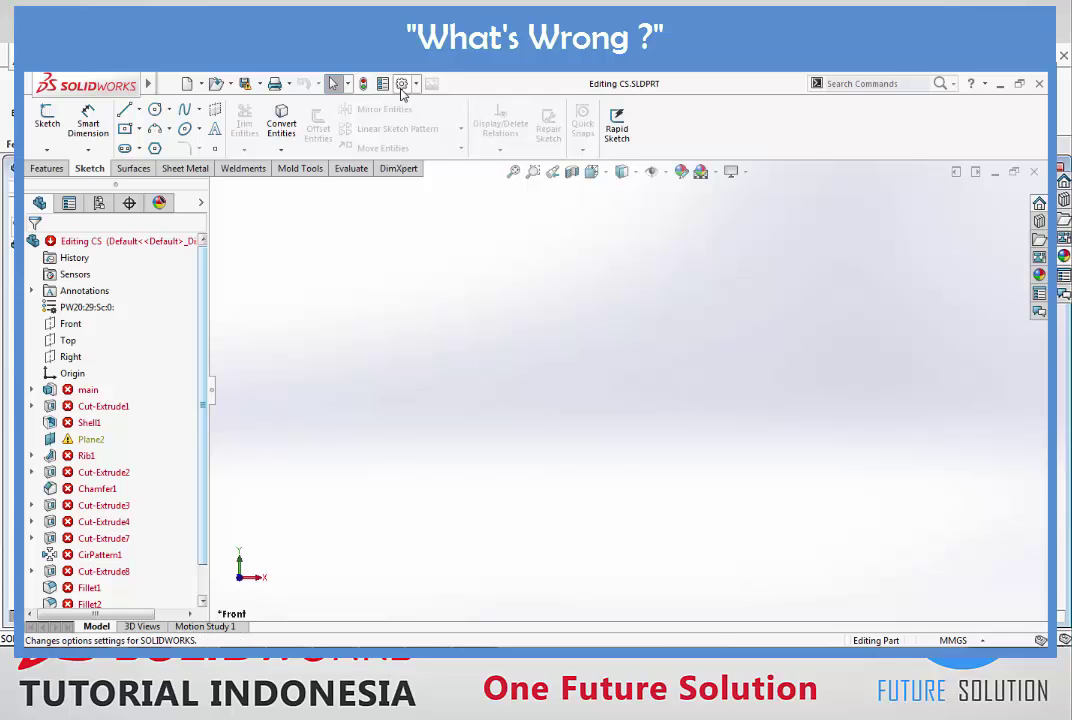
pyautogui.click(402, 85)
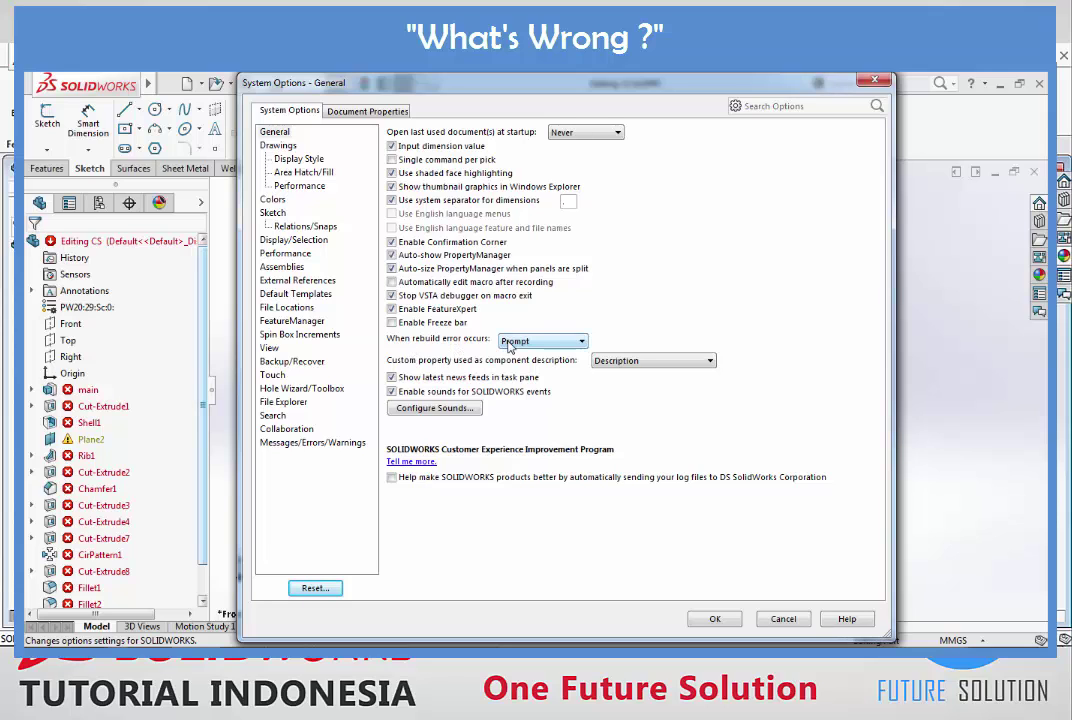
pyautogui.click(509, 345)
pyautogui.click(530, 376)
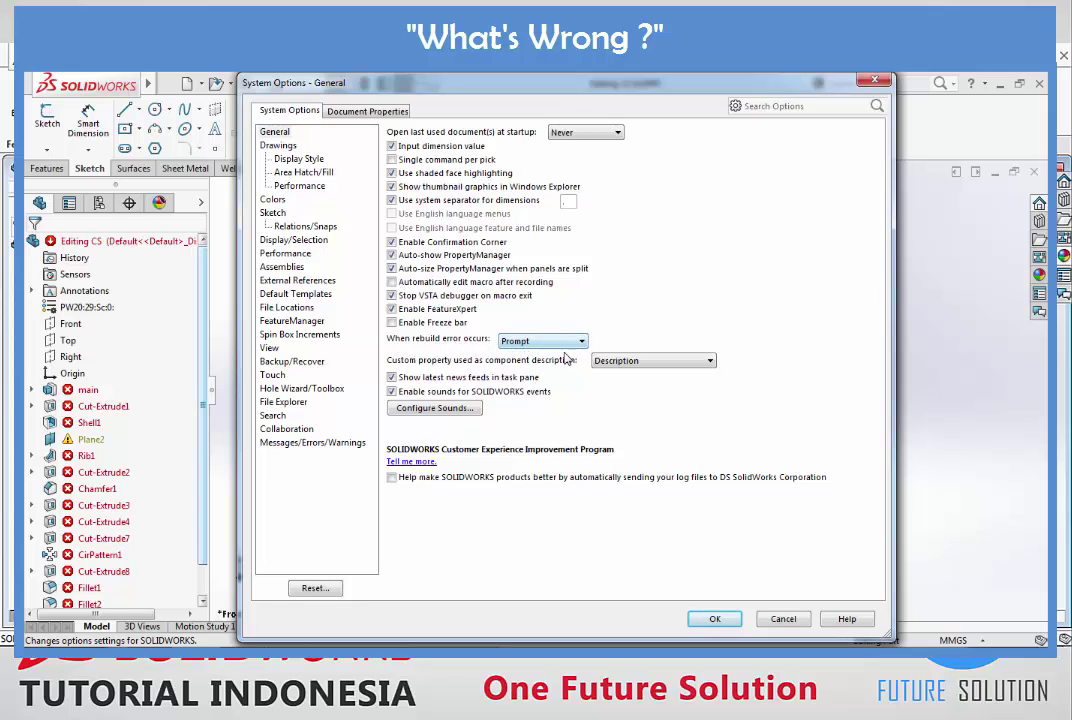
pyautogui.click(297, 443)
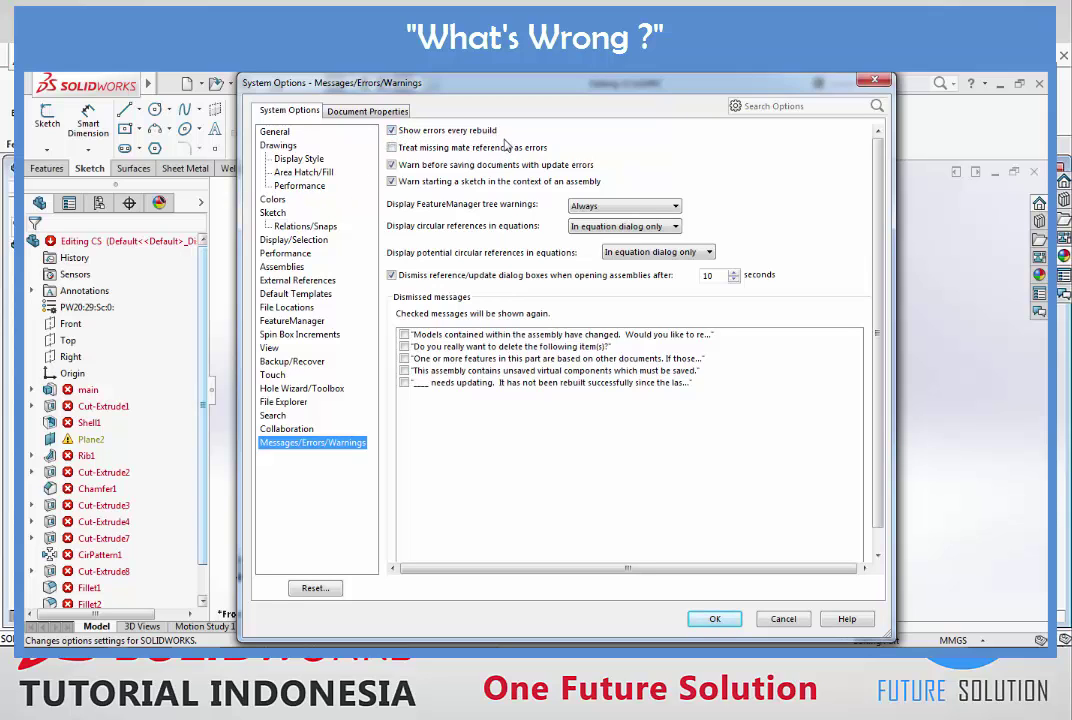
pyautogui.click(714, 619)
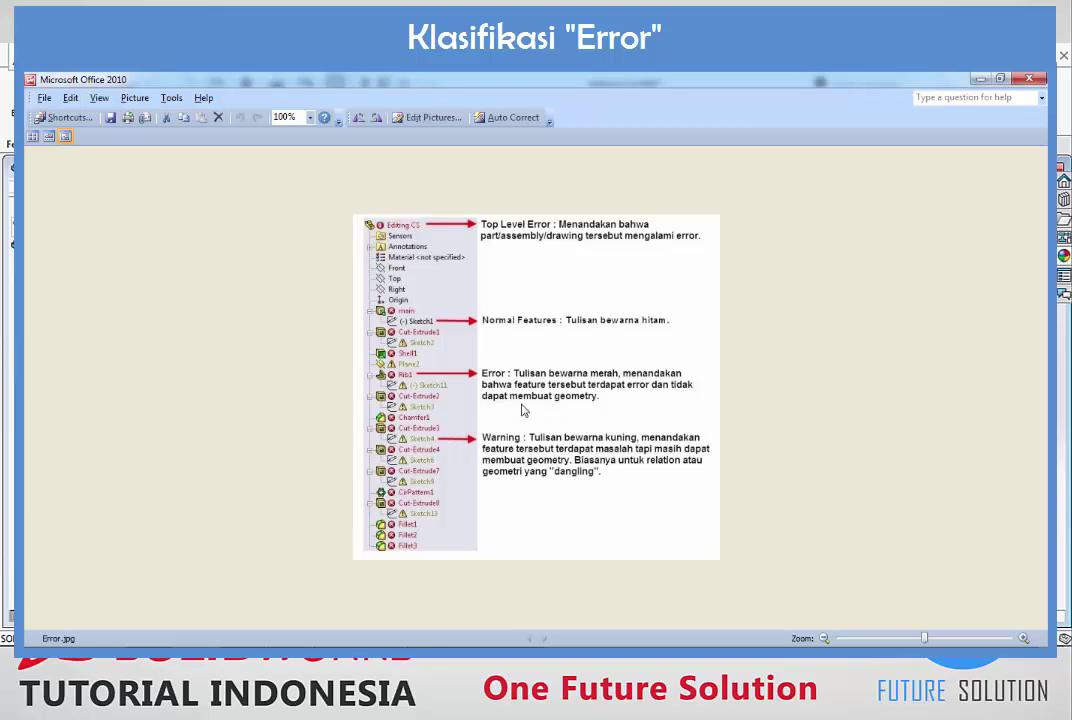
# Step: Move the rollback bar up to just below the 'main' feature, suppressing all later features
pyautogui.click(1030, 80)
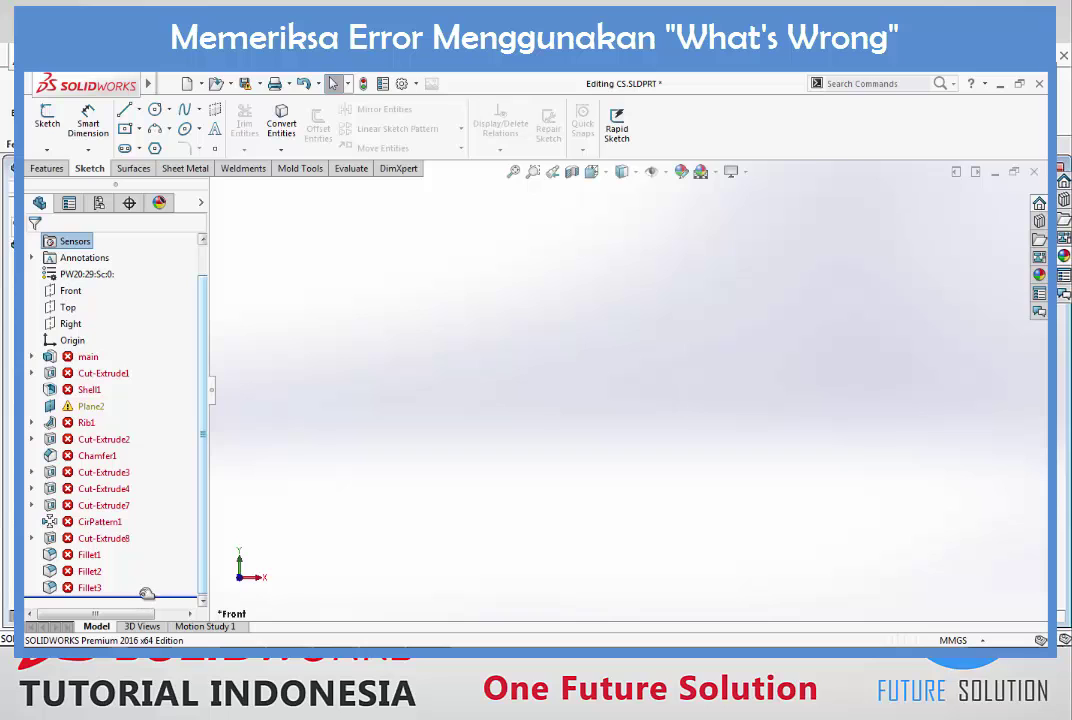
pyautogui.moveTo(146, 594); pyautogui.dragTo(161, 368)
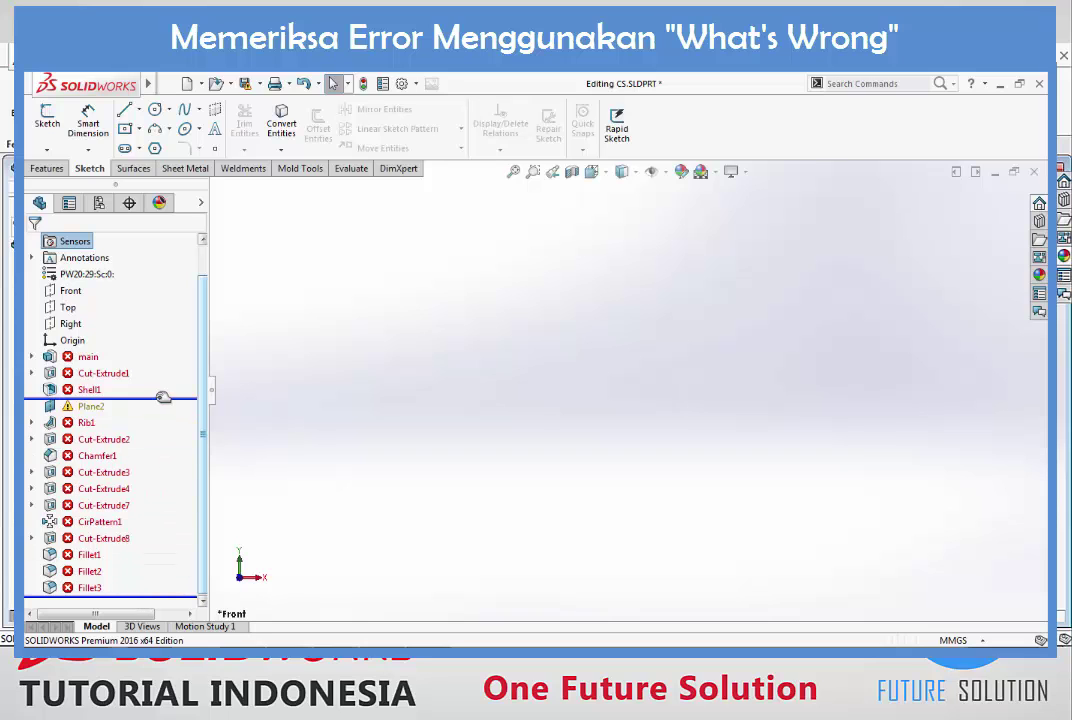
pyautogui.moveTo(161, 368); pyautogui.dragTo(161, 372)
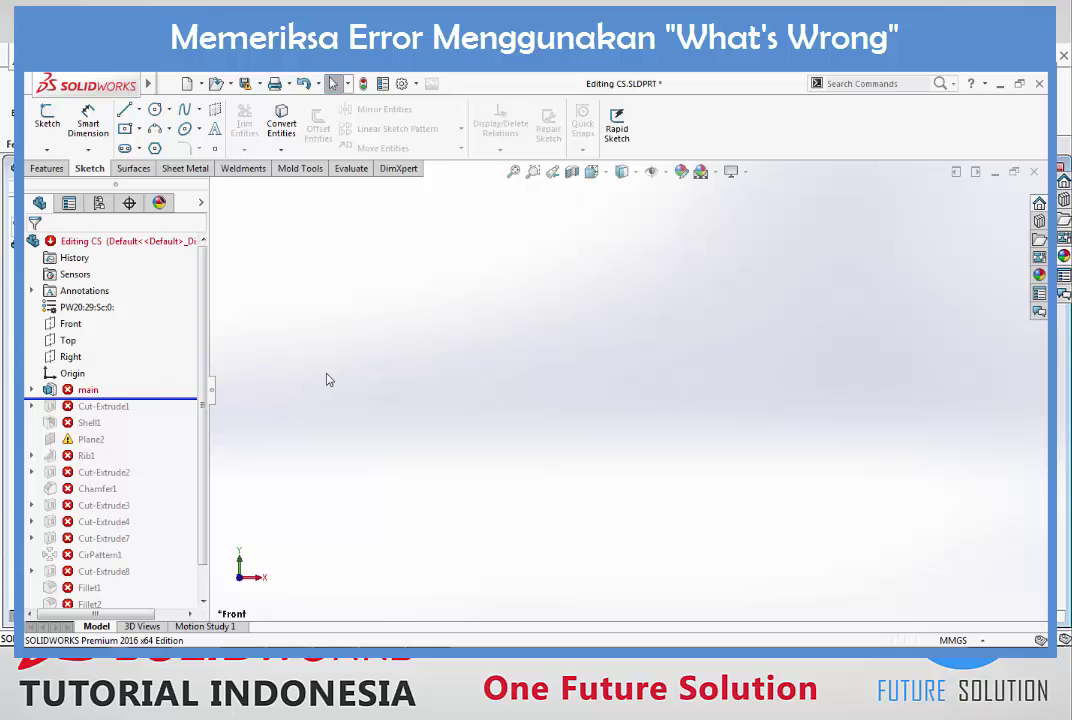
pyautogui.rightClick(86, 392)
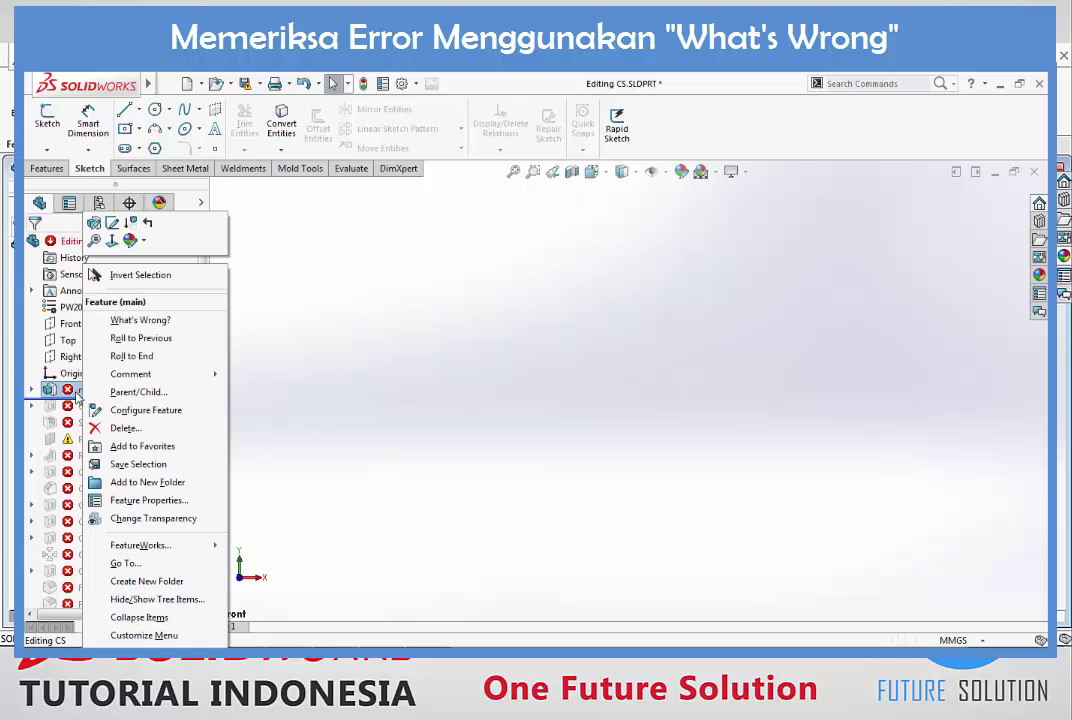
pyautogui.click(147, 322)
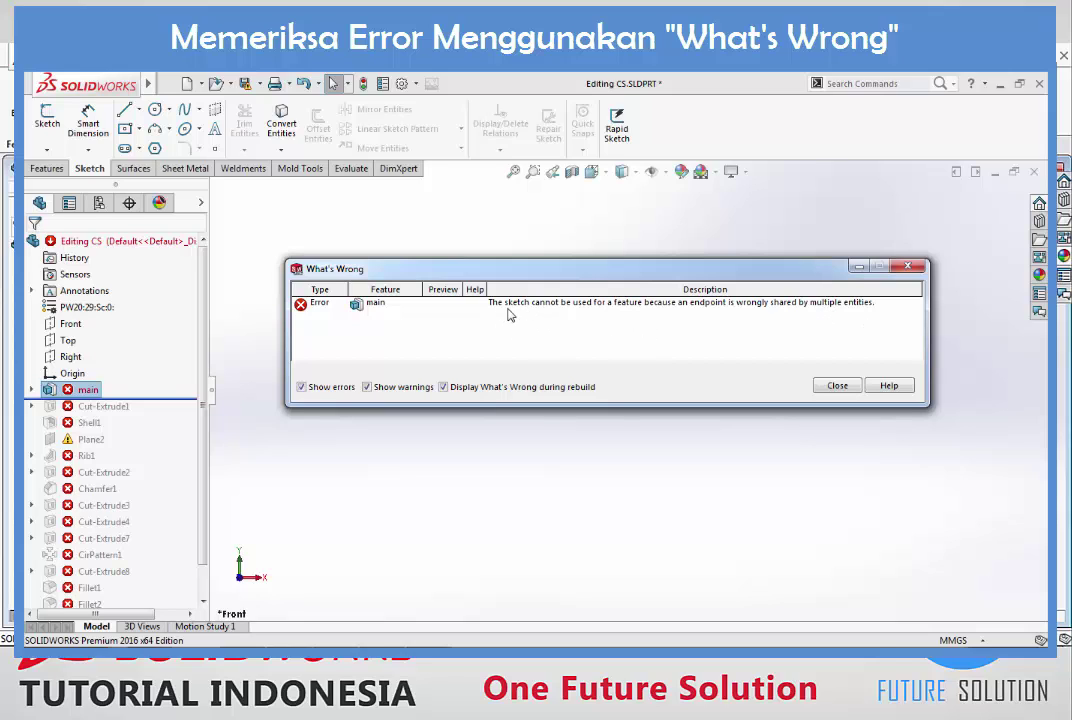
pyautogui.click(830, 389)
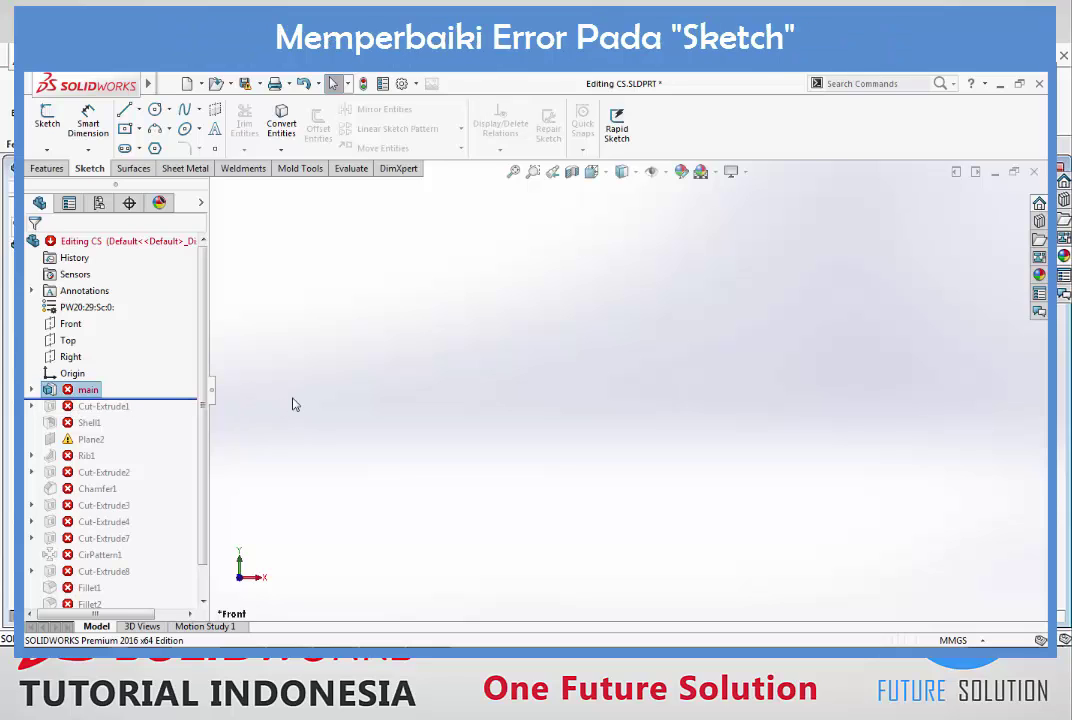
# Step: Expand 'main' and edit Sketch1, showing its square with the 50 dimension
pyautogui.click(31, 390)
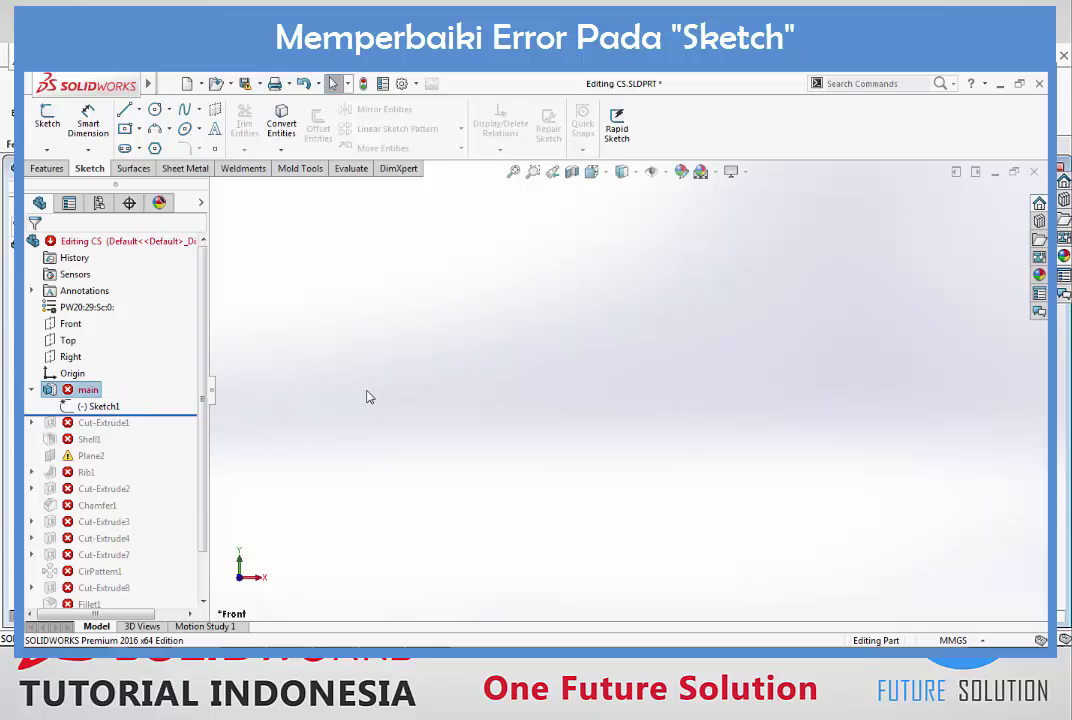
pyautogui.rightClick(108, 407)
pyautogui.click(118, 296)
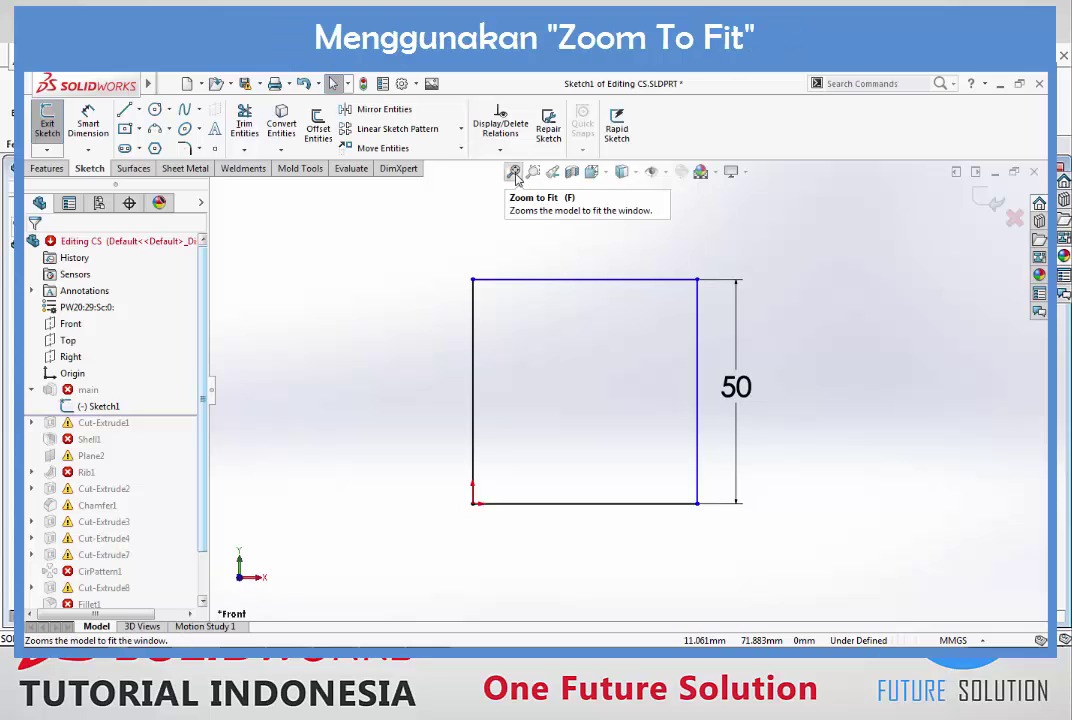
# Step: Zoom to fit and pan Sketch1 until the stray point far from the square is visible
pyautogui.press('f')
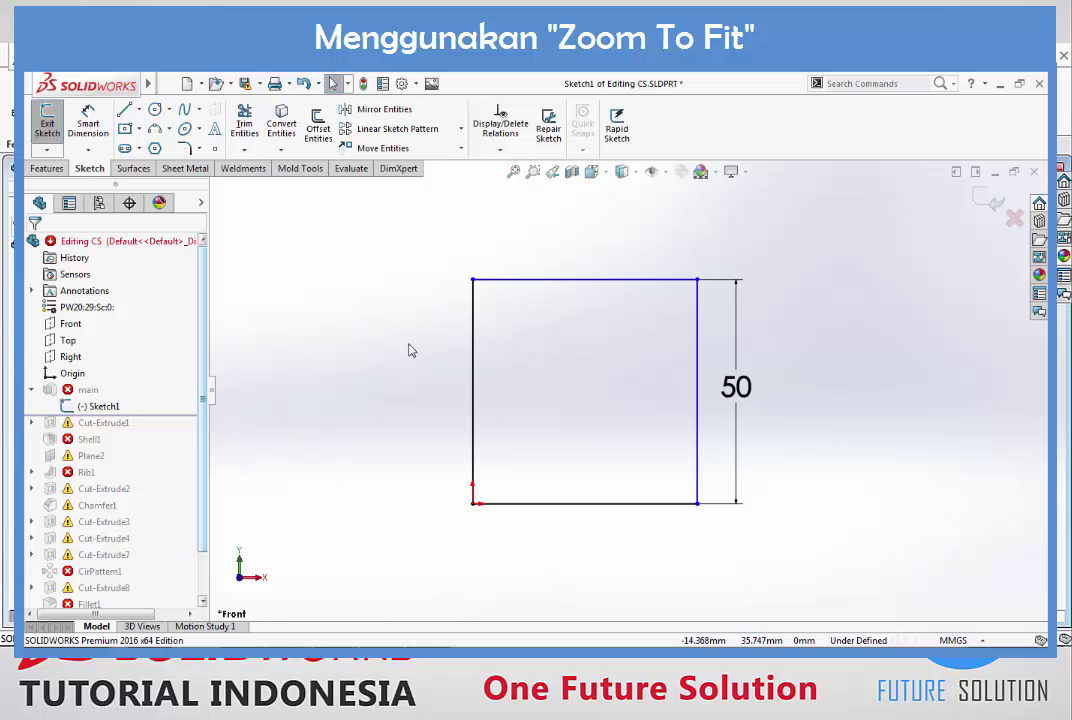
pyautogui.press('f')
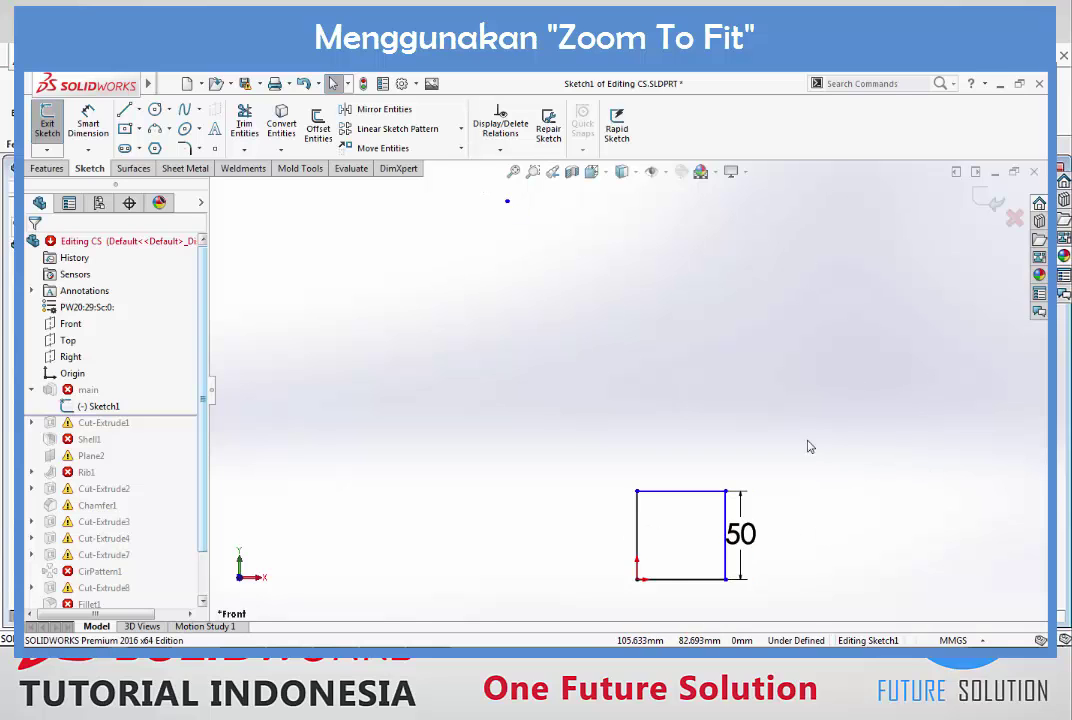
pyautogui.hotkey('ctrl', 'Left')
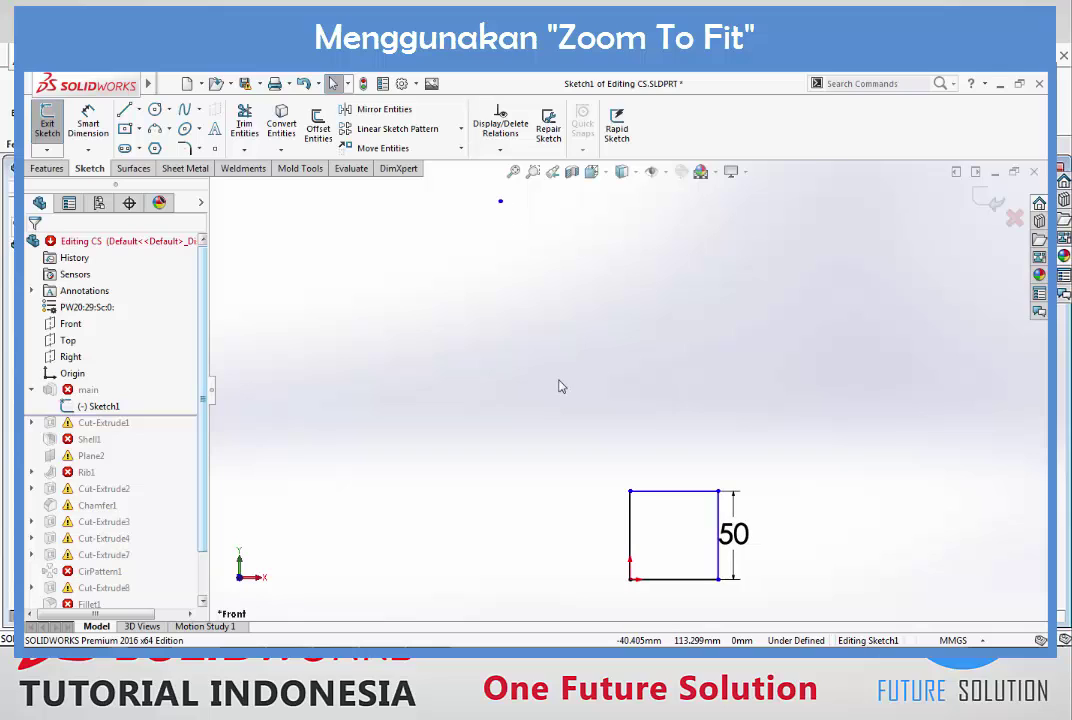
pyautogui.press('f')
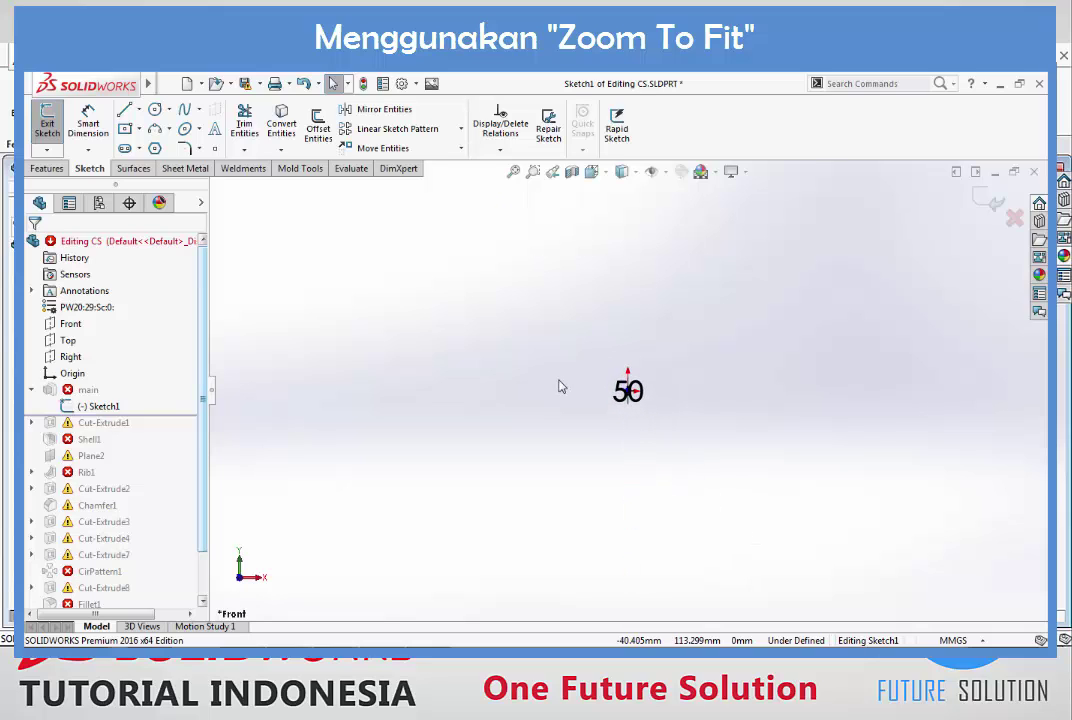
pyautogui.press('f')
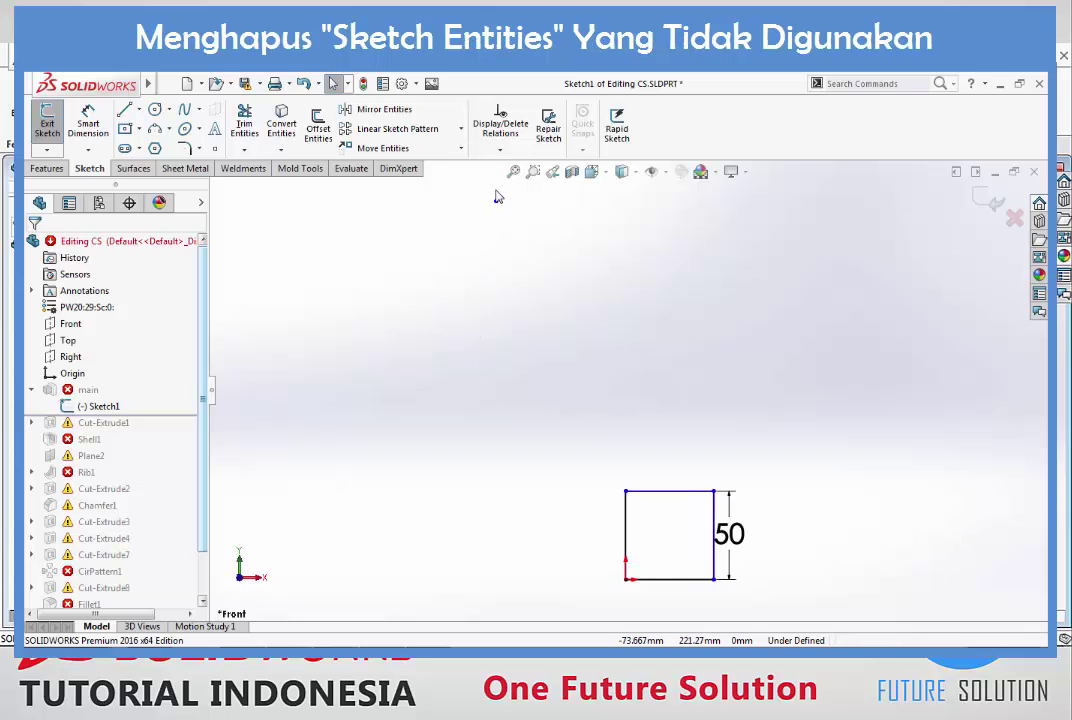
# Step: Zoom in on the stray short line and delete it from Sketch1
pyautogui.scroll(-2, 560, 330)
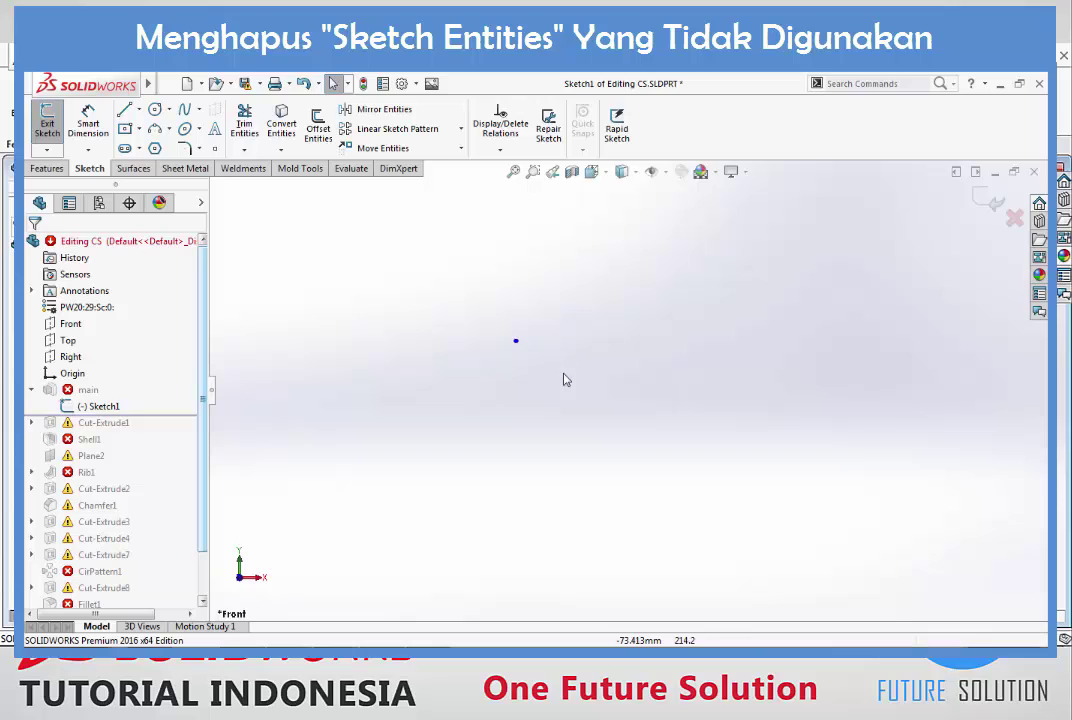
pyautogui.scroll(-2, 565, 358)
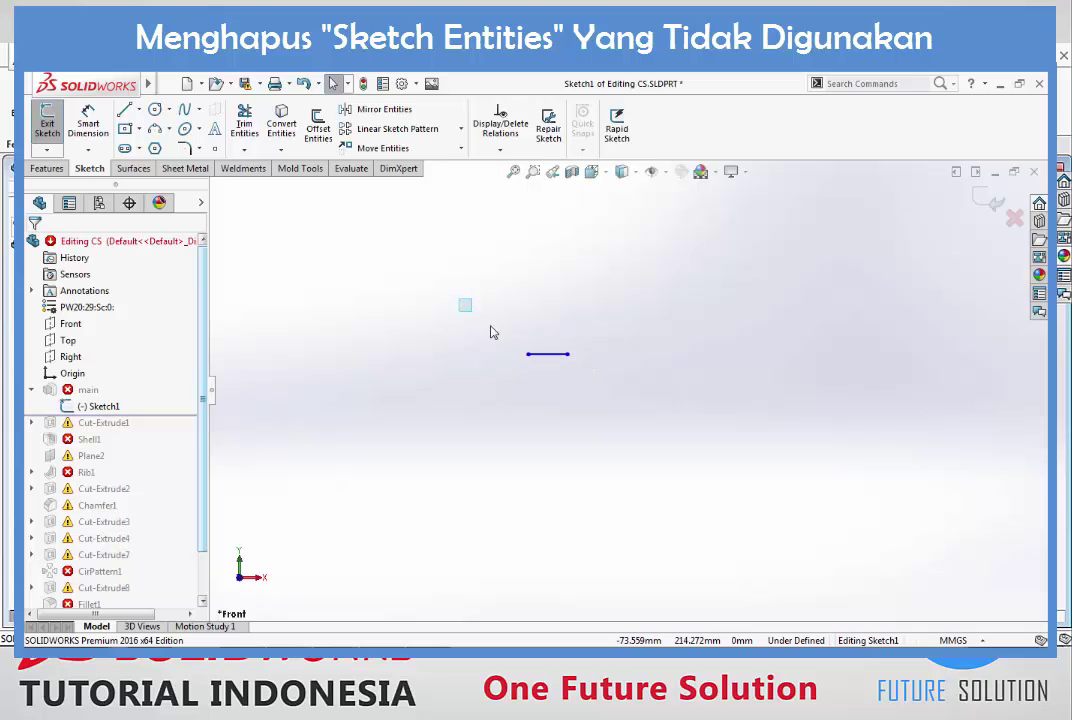
pyautogui.moveTo(491, 332); pyautogui.dragTo(668, 432)
pyautogui.press('Delete')
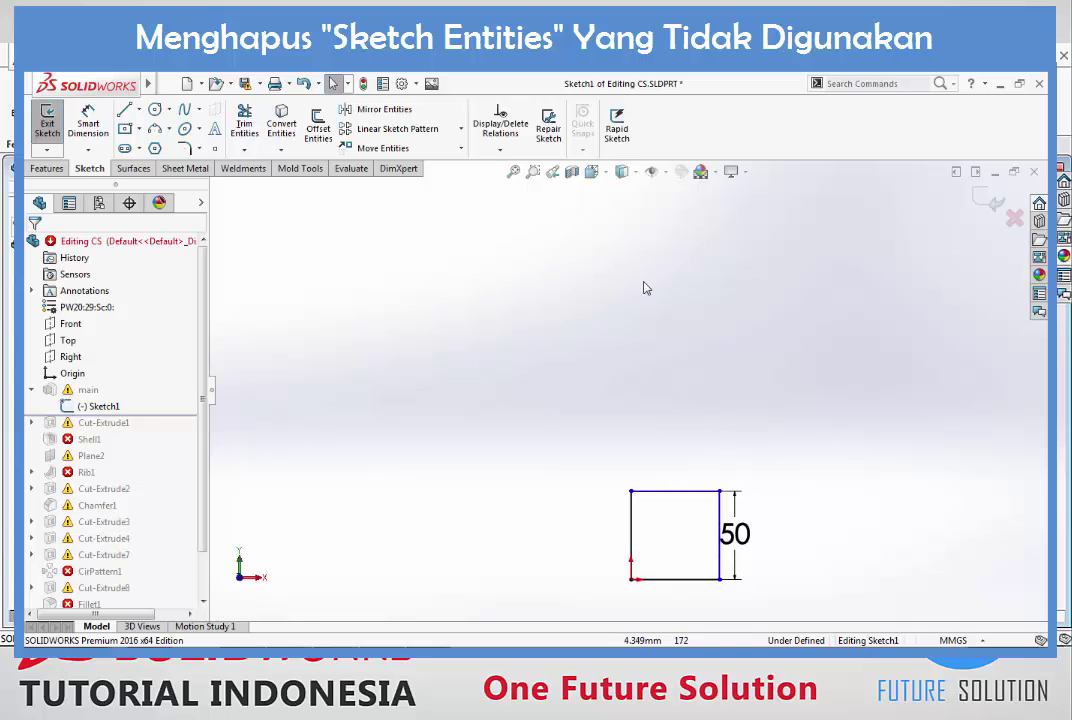
# Step: Attempt to exit the sketch, cancel the rebuild error, and refit the square in view
pyautogui.click(990, 200)
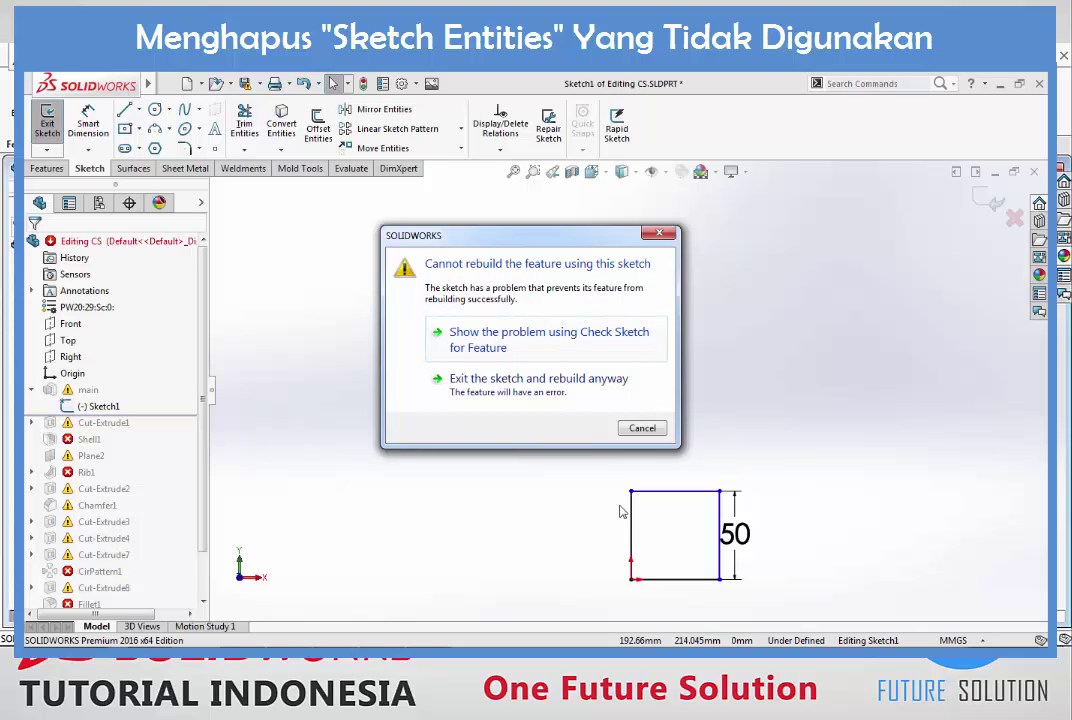
pyautogui.click(642, 428)
pyautogui.press('f')
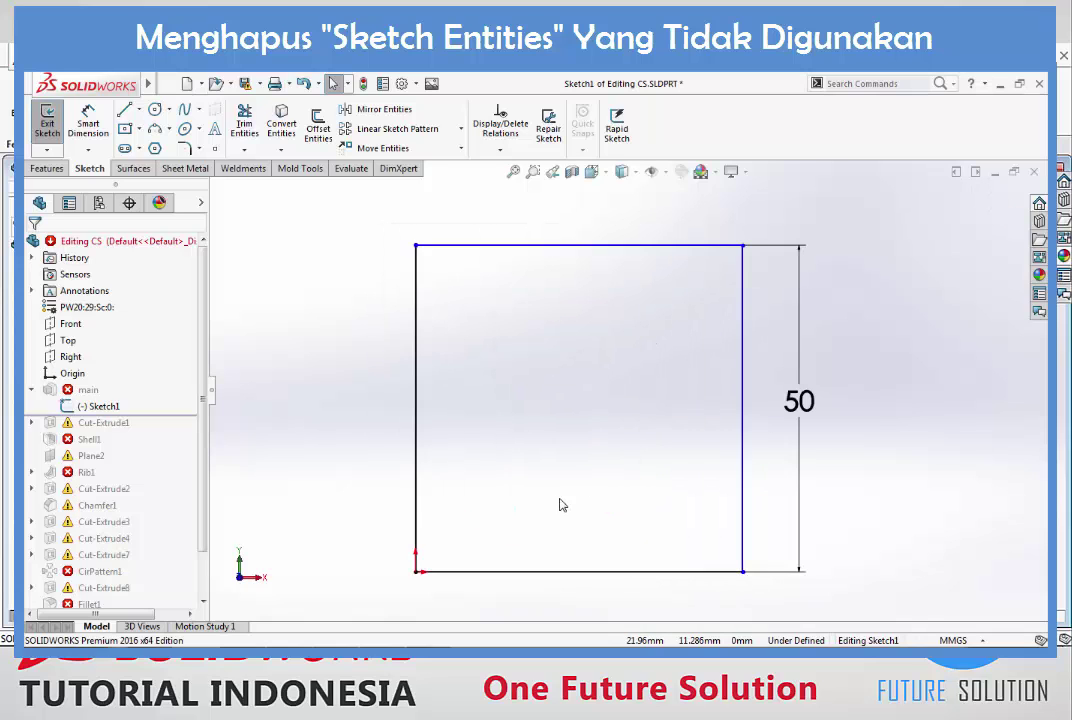
pyautogui.press('z')
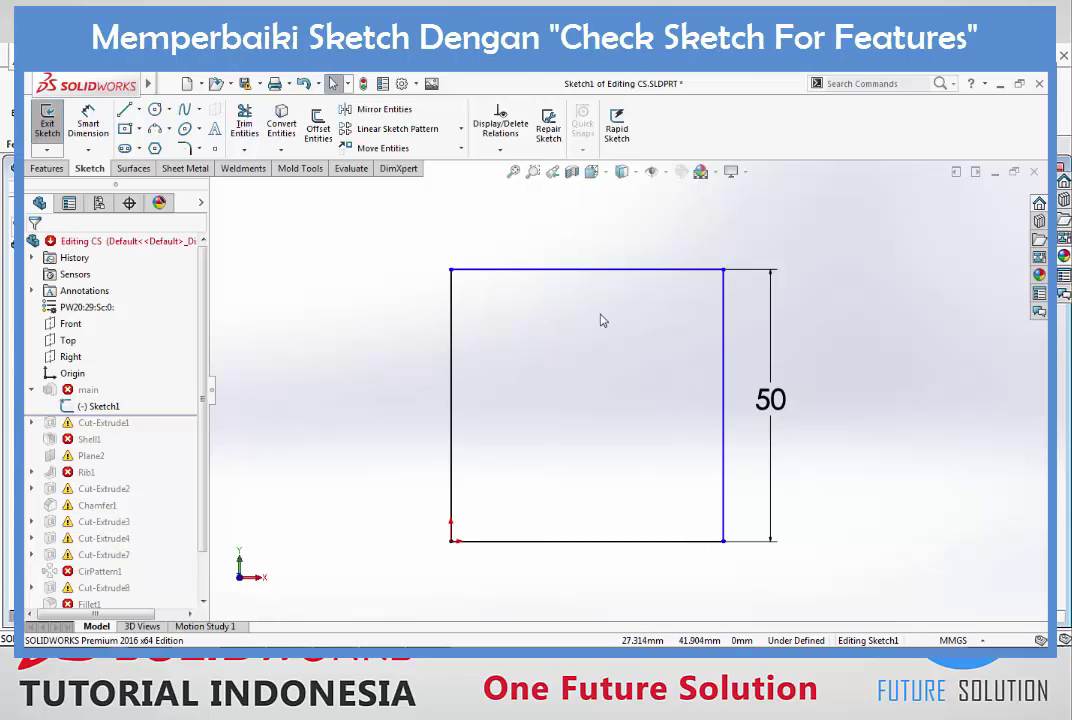
pyautogui.moveTo(147, 84)
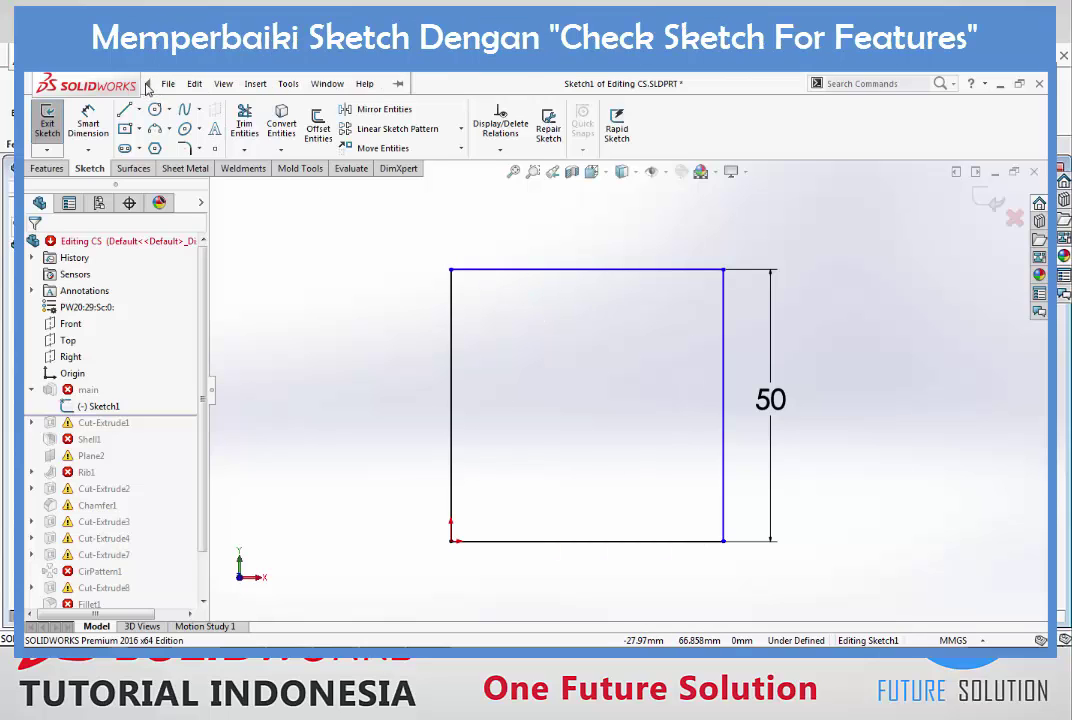
# Step: Check Sketch1 for a Base Extrude and open Repair Sketch, revealing a Two Points Gap
pyautogui.click(289, 84)
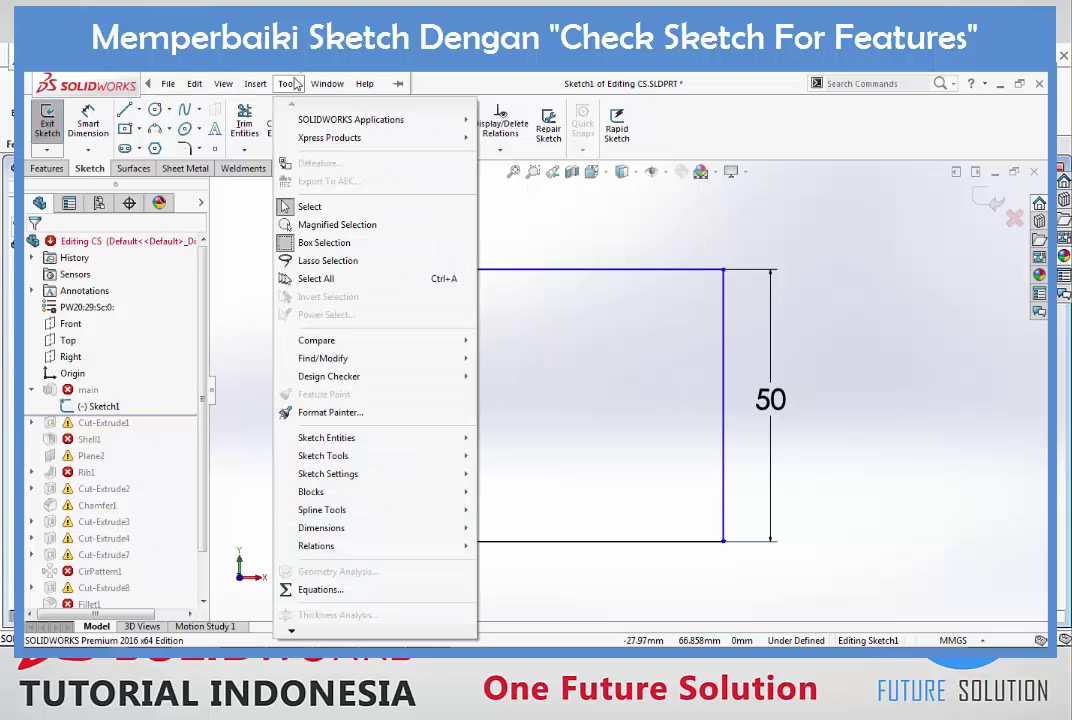
pyautogui.moveTo(323, 456)
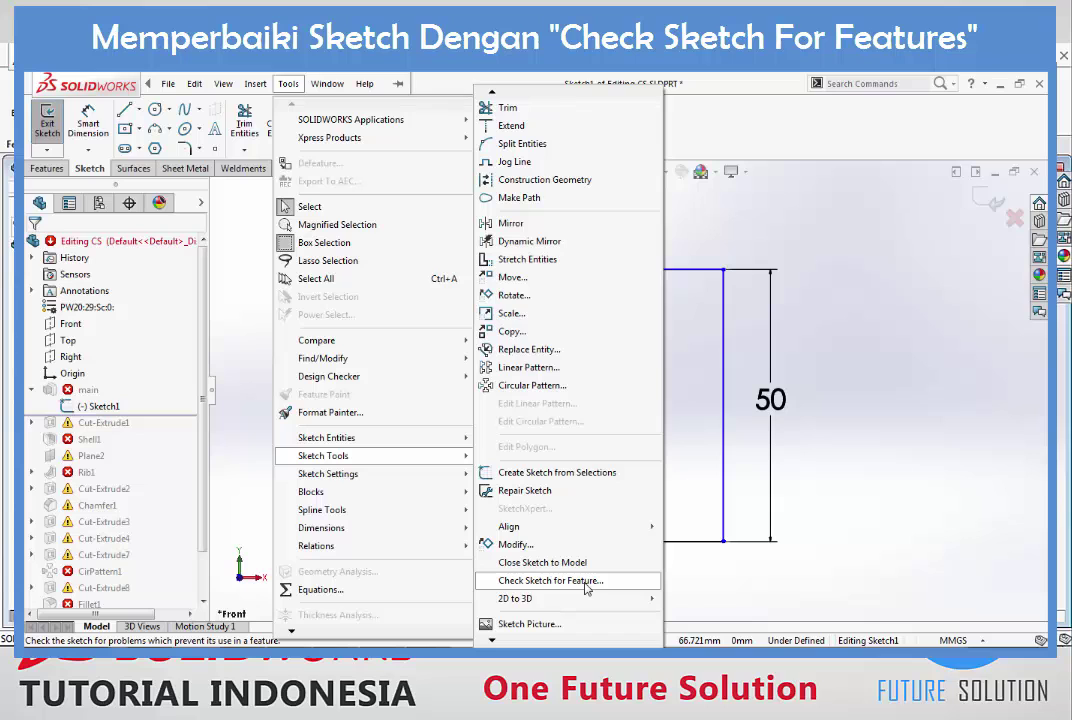
pyautogui.click(587, 581)
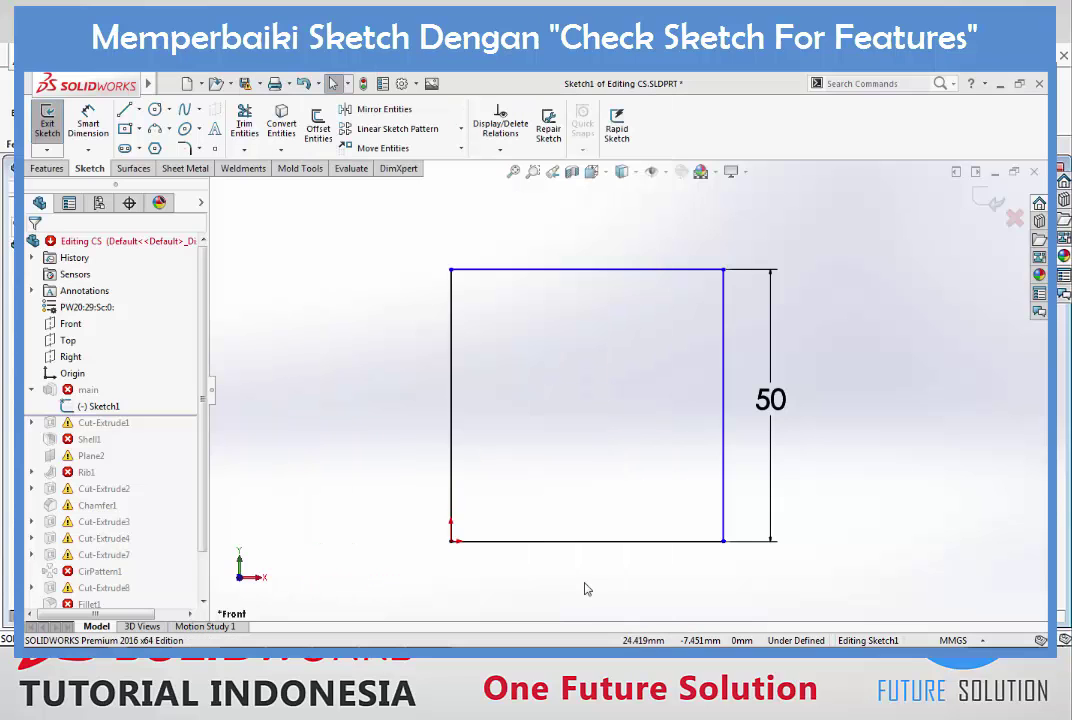
pyautogui.moveTo(178, 172); pyautogui.dragTo(365, 257)
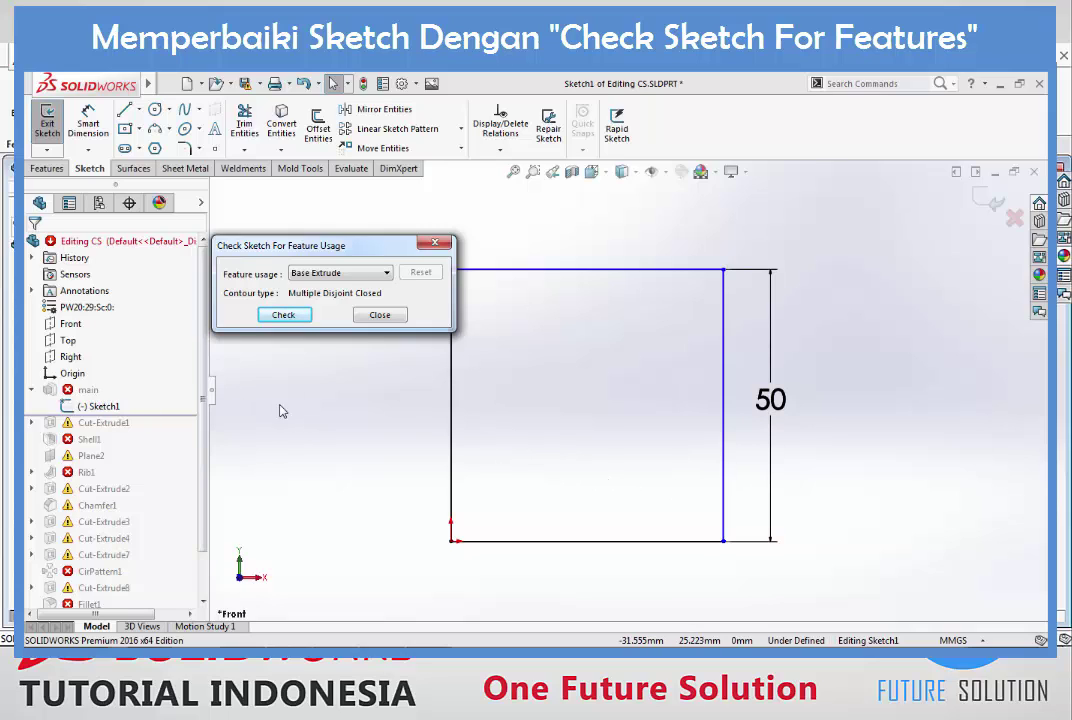
pyautogui.click(298, 312)
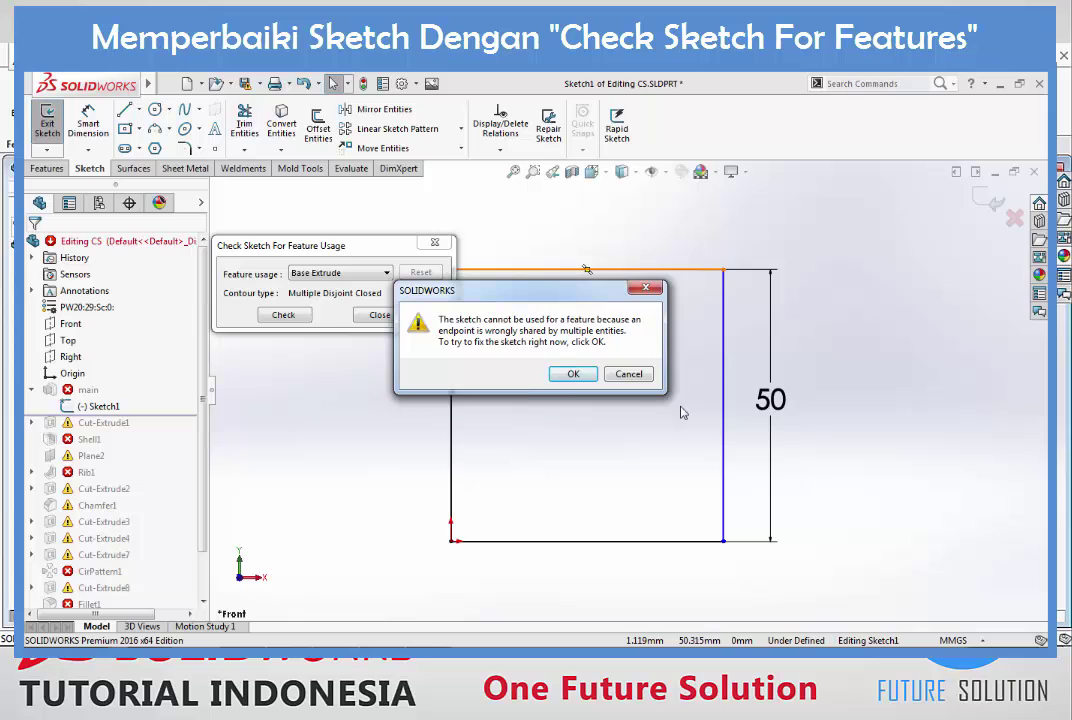
pyautogui.click(573, 374)
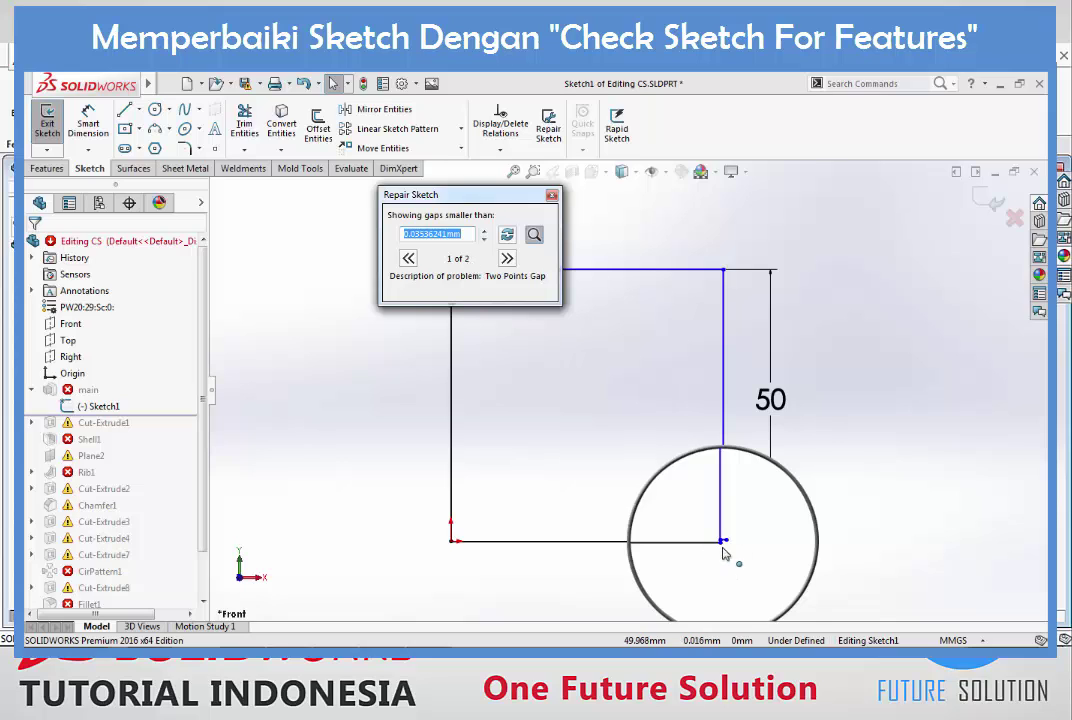
# Step: Pull apart the lower-right corner and delete the tiny extra horizontal segment there
pyautogui.moveTo(722, 540); pyautogui.dragTo(713, 537)
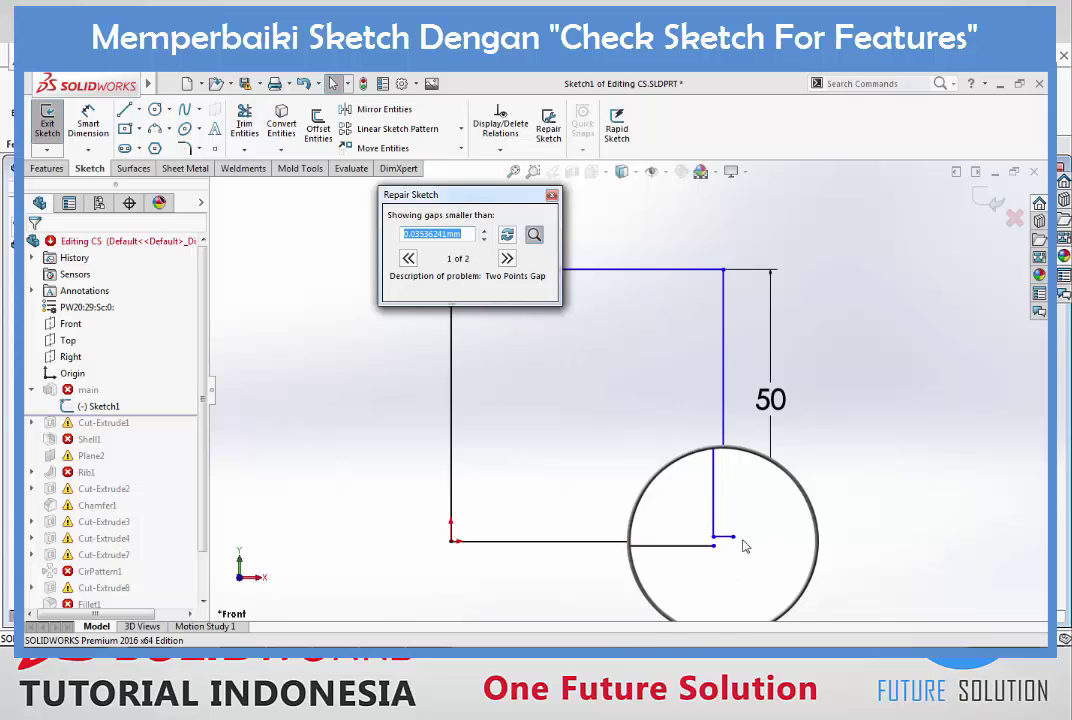
pyautogui.scroll(-2, 710, 572)
pyautogui.scroll(-1, 728, 566)
pyautogui.scroll(-1, 734, 555)
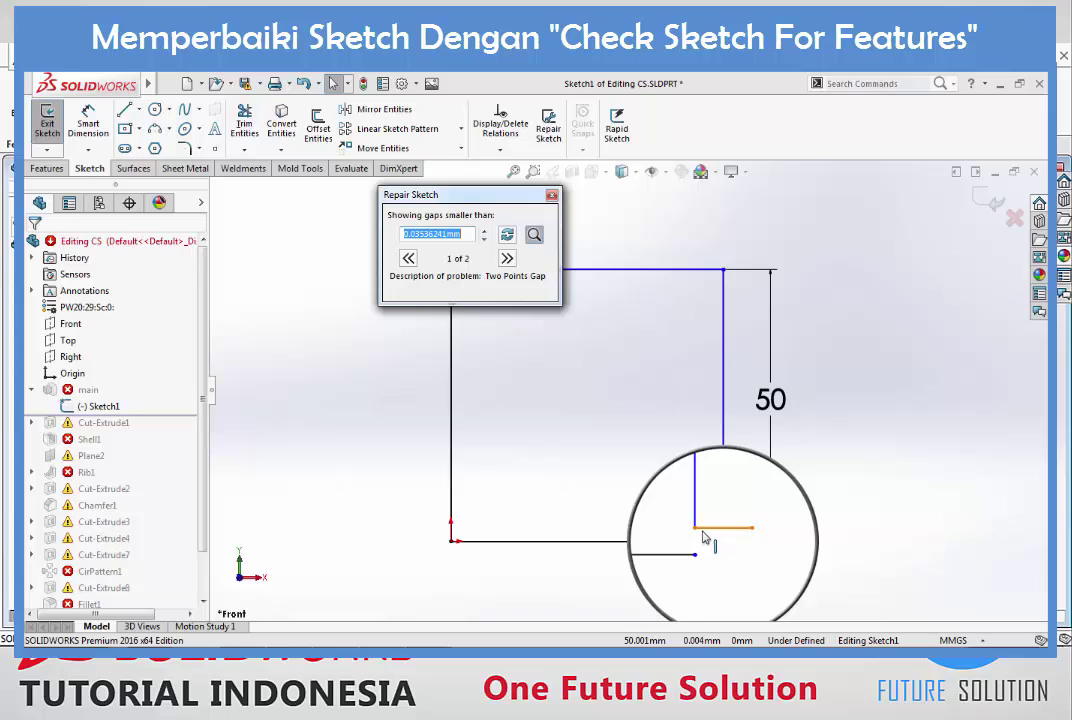
pyautogui.click(706, 530)
pyautogui.press('Delete')
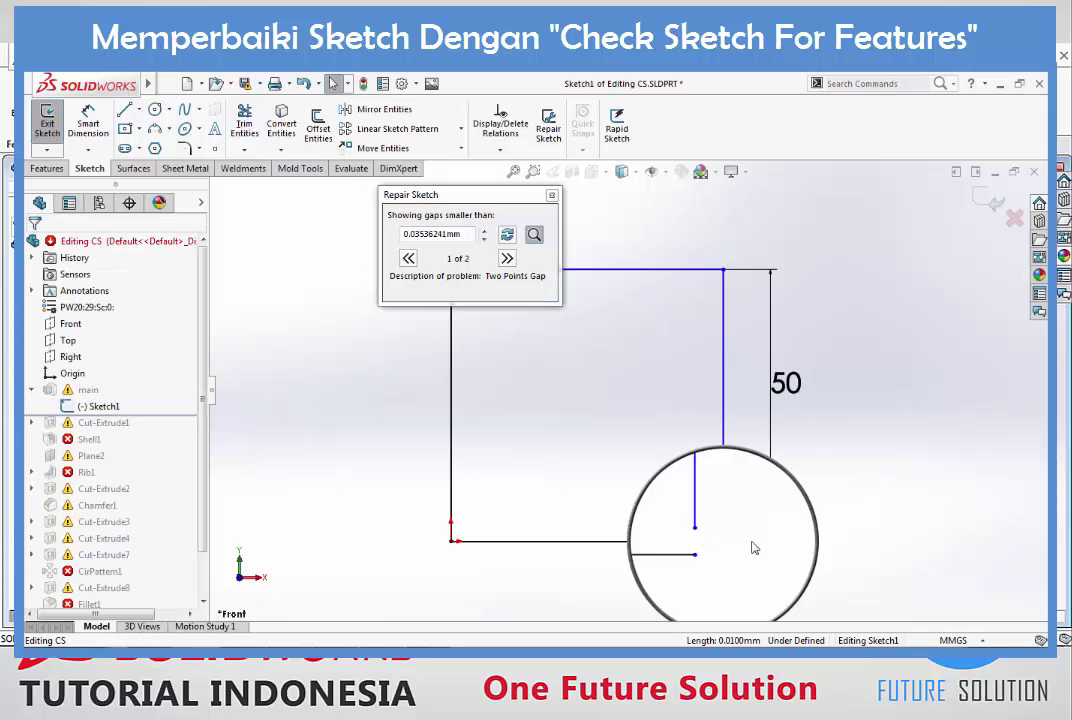
pyautogui.click(508, 238)
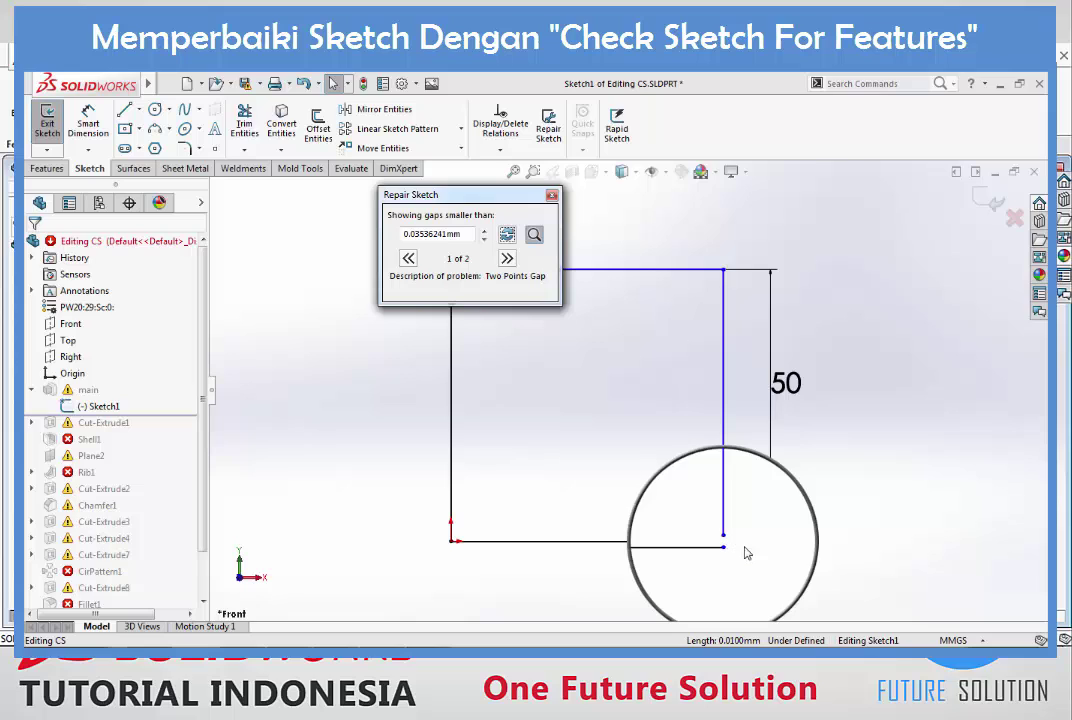
# Step: Merge the two lower-right corner endpoints and refresh, leaving one sketch problem
pyautogui.click(724, 537)
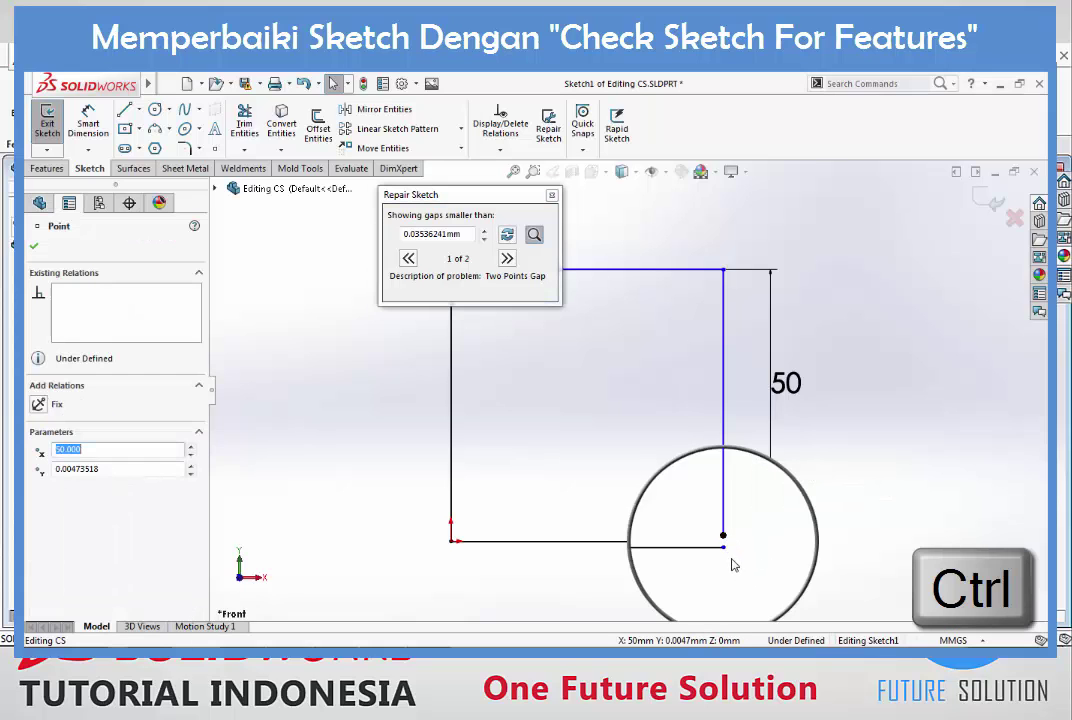
pyautogui.keyDown('ctrl'); pyautogui.click(724, 548); pyautogui.keyUp('ctrl')
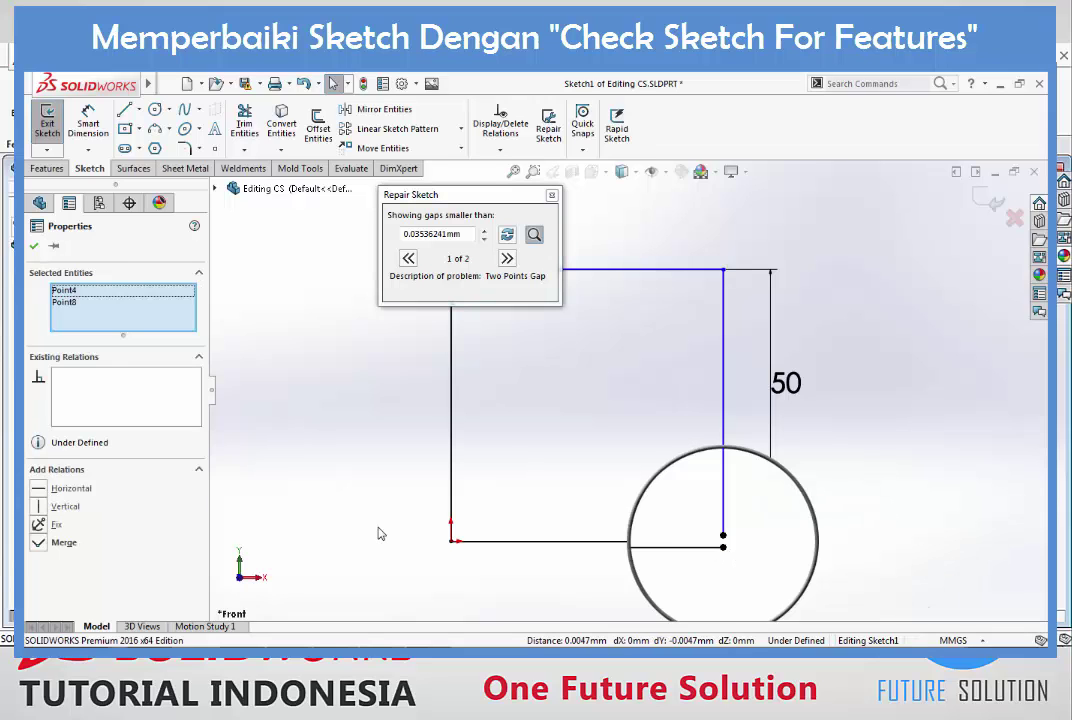
pyautogui.click(38, 543)
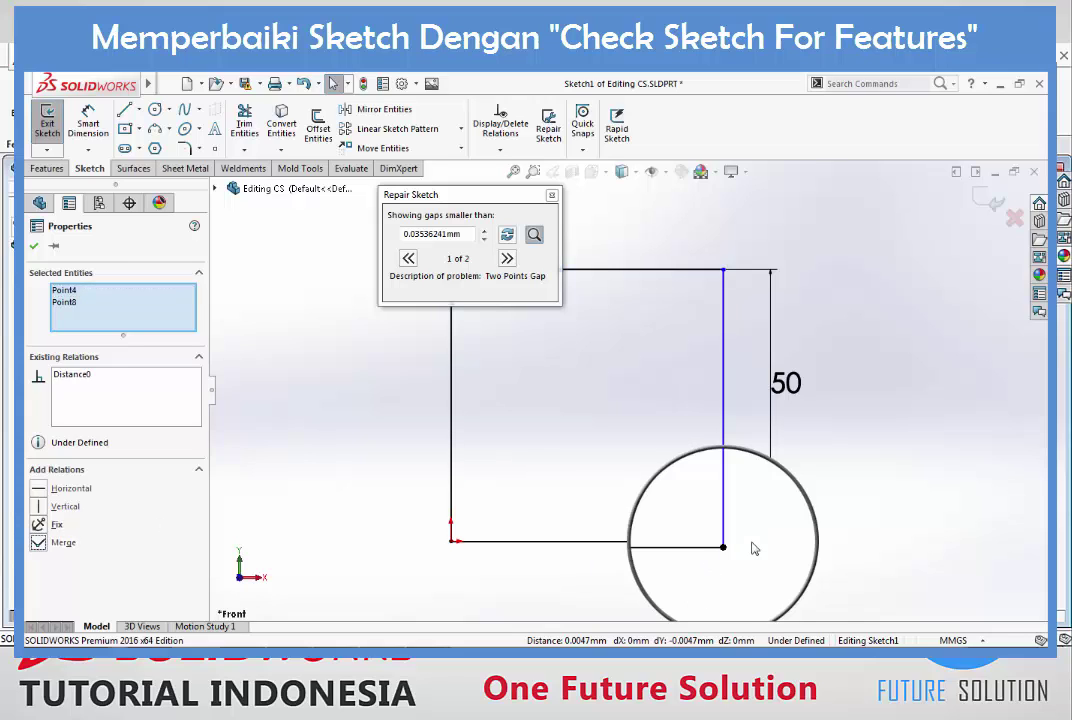
pyautogui.press('Escape')
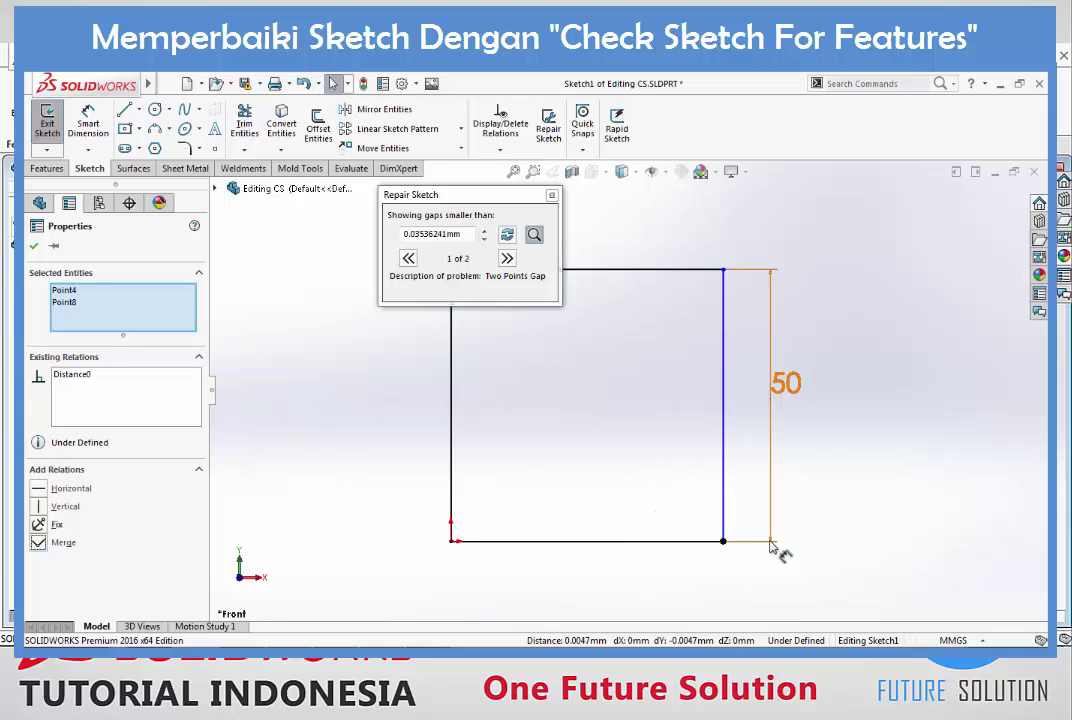
pyautogui.click(509, 236)
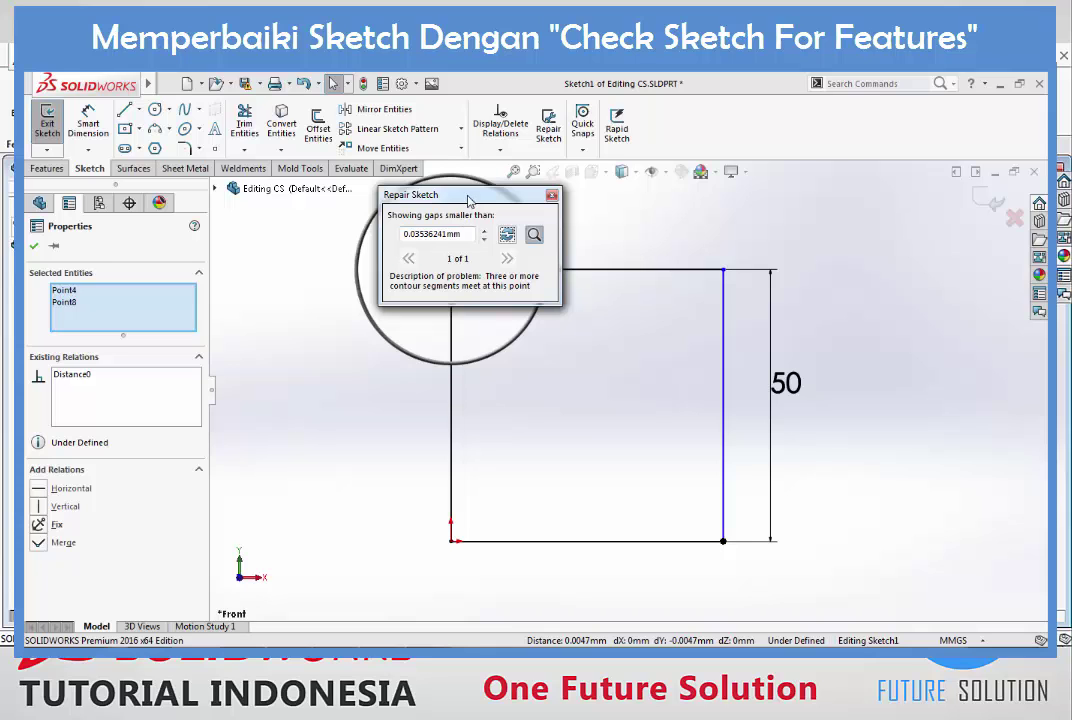
# Step: Delete the tiny vertical line at the top-left corner, refresh to zero problems, and close Repair Sketch
pyautogui.moveTo(467, 204); pyautogui.dragTo(767, 204)
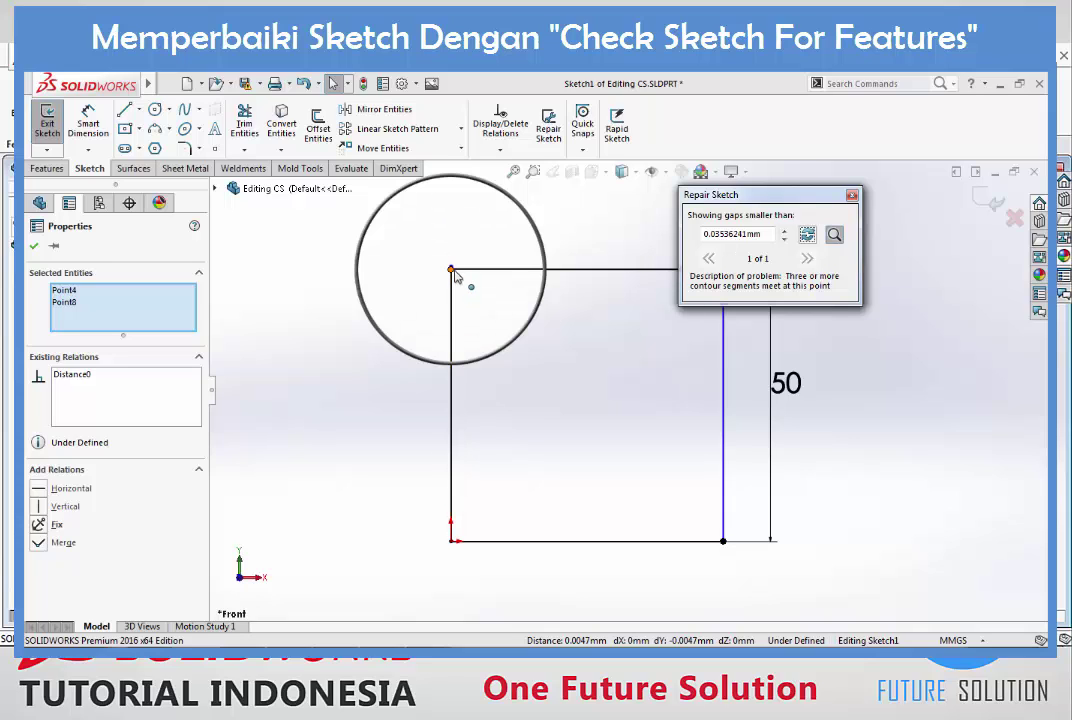
pyautogui.moveTo(452, 269); pyautogui.dragTo(464, 213)
pyautogui.click(451, 247)
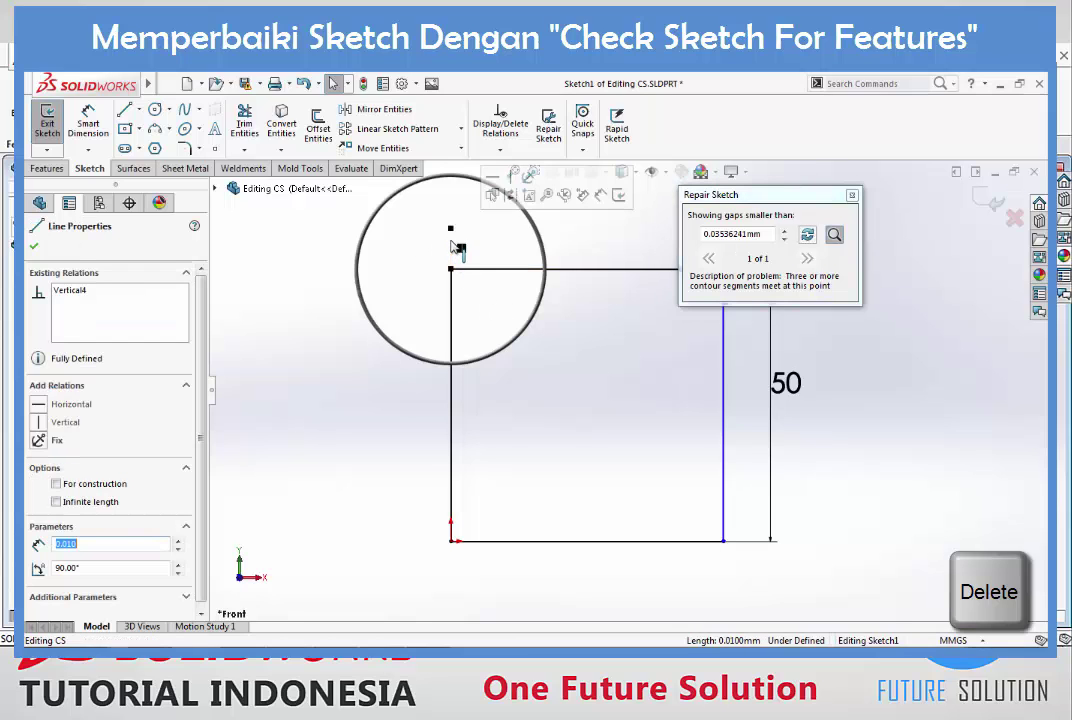
pyautogui.press('Delete')
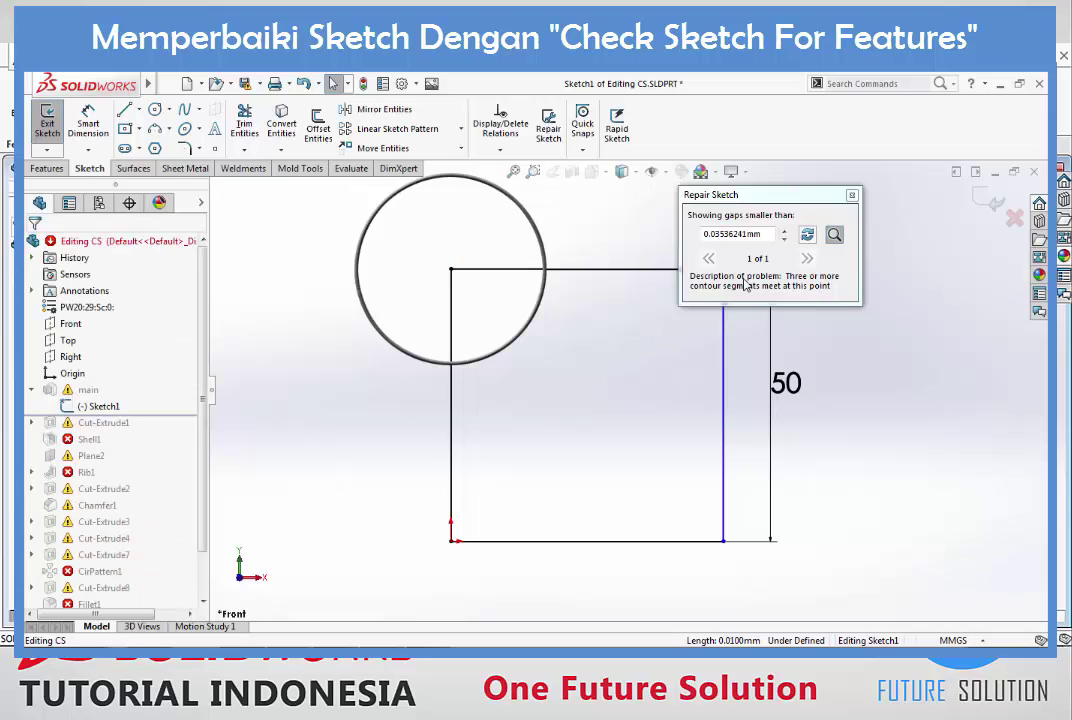
pyautogui.click(807, 237)
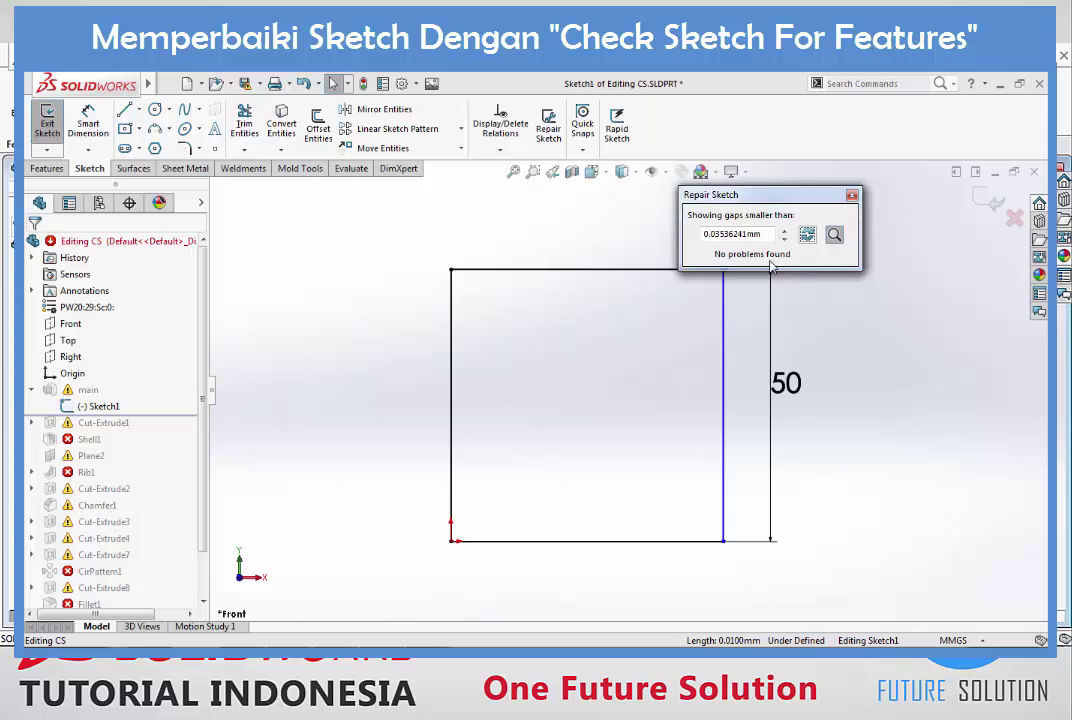
pyautogui.click(852, 197)
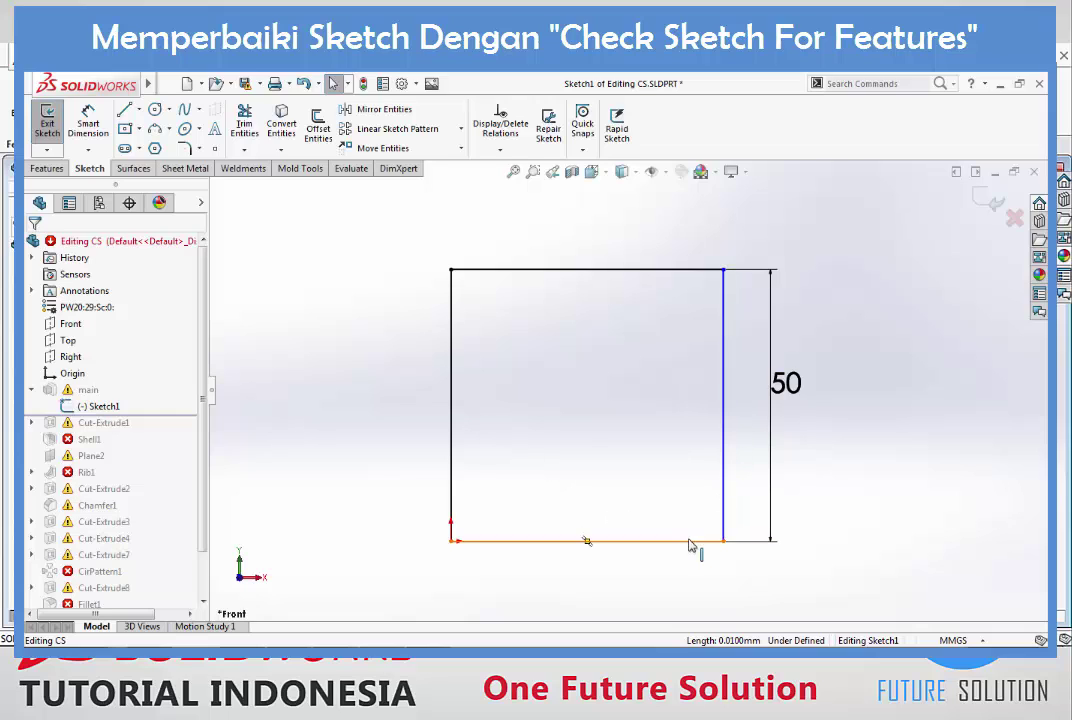
# Step: Add an Equal relation between the square's bottom and right edges, then exit Sketch1
pyautogui.click(725, 488)
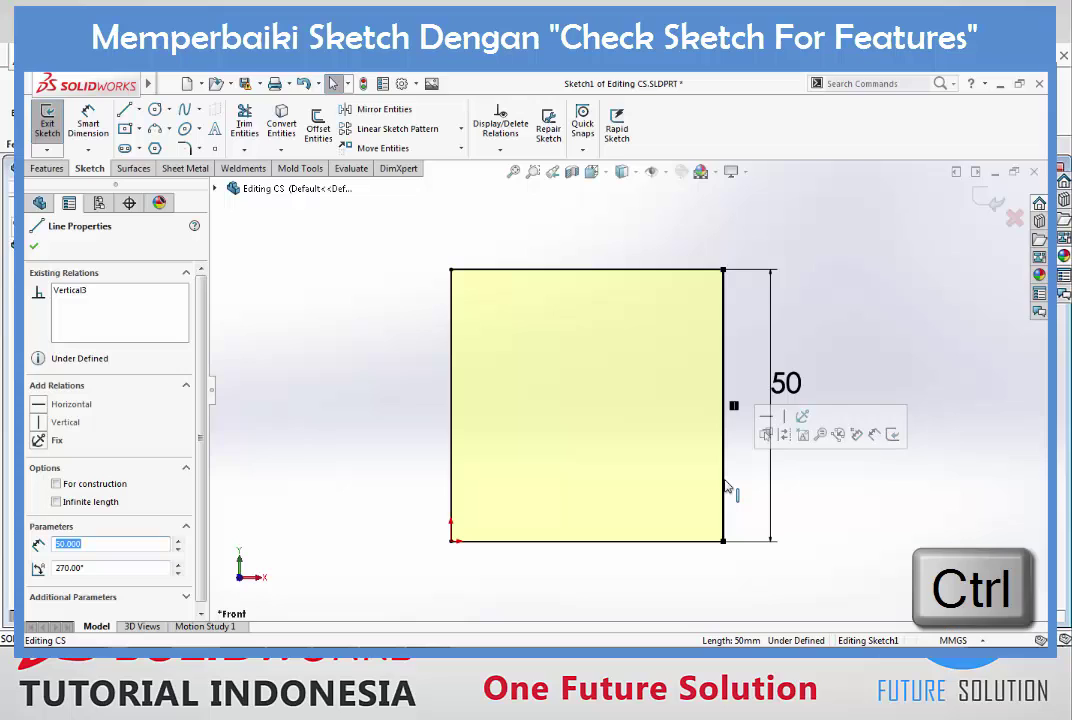
pyautogui.click(692, 549)
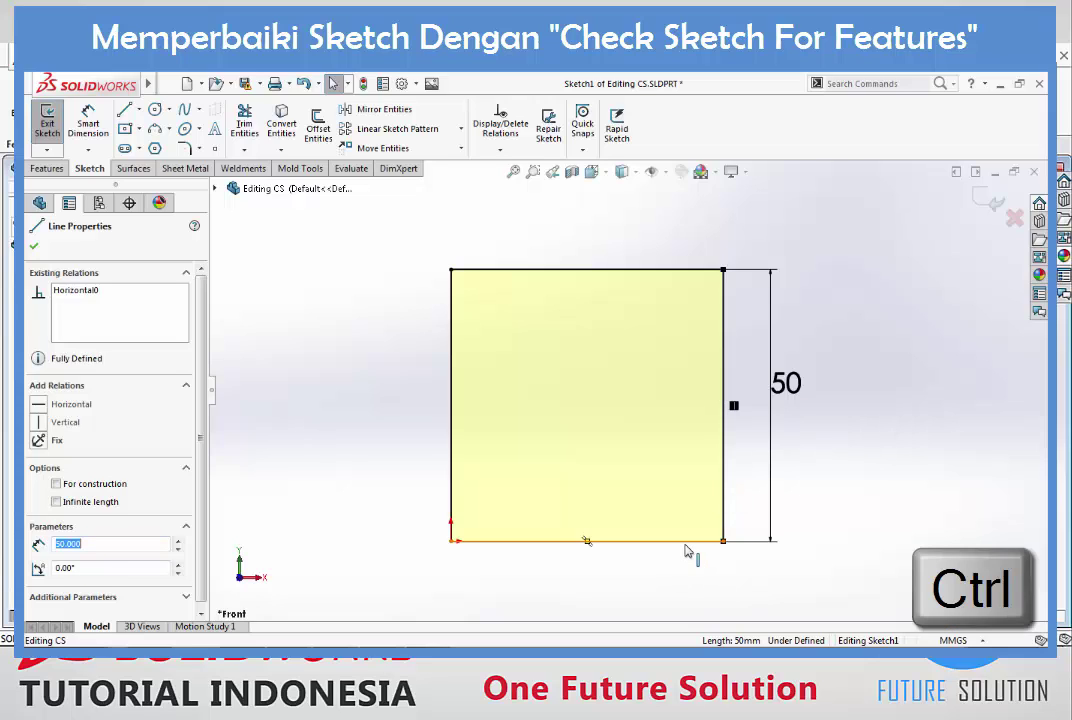
pyautogui.keyDown('ctrl'); pyautogui.click(688, 549); pyautogui.keyUp('ctrl')
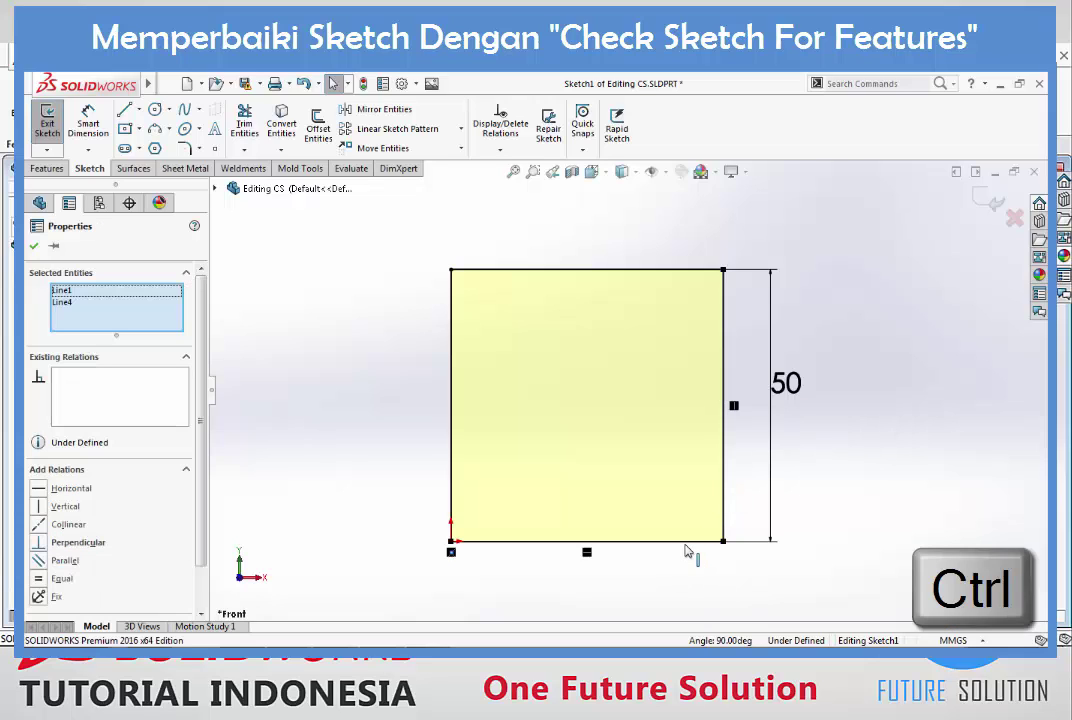
pyautogui.click(40, 579)
pyautogui.press('Escape')
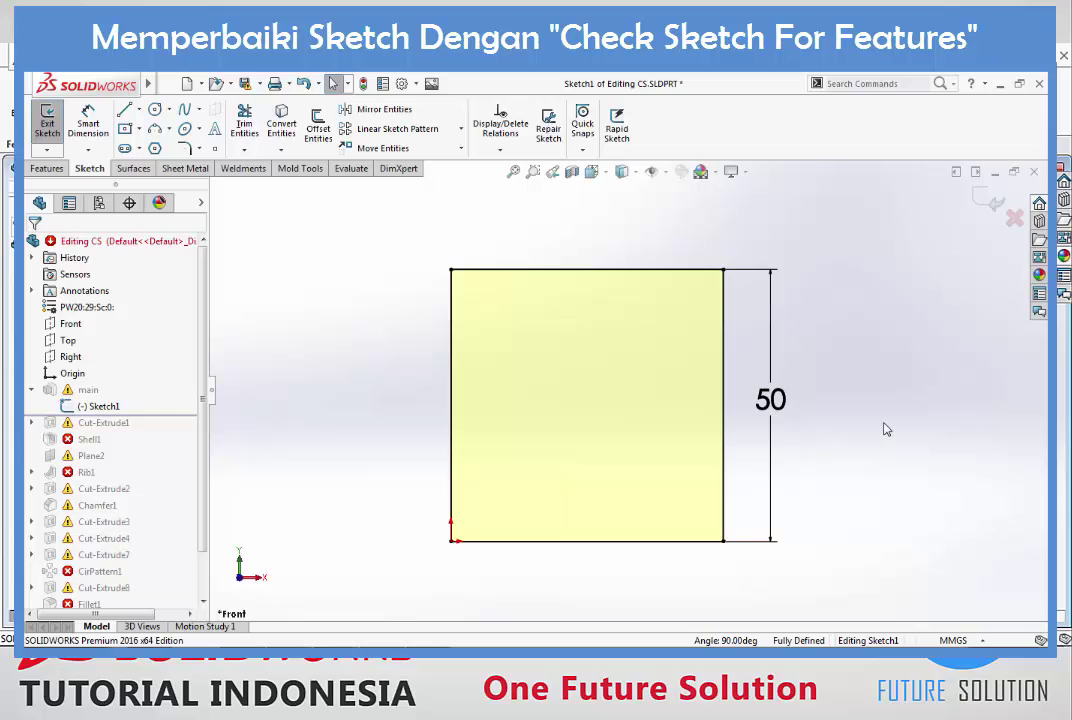
pyautogui.click(980, 200)
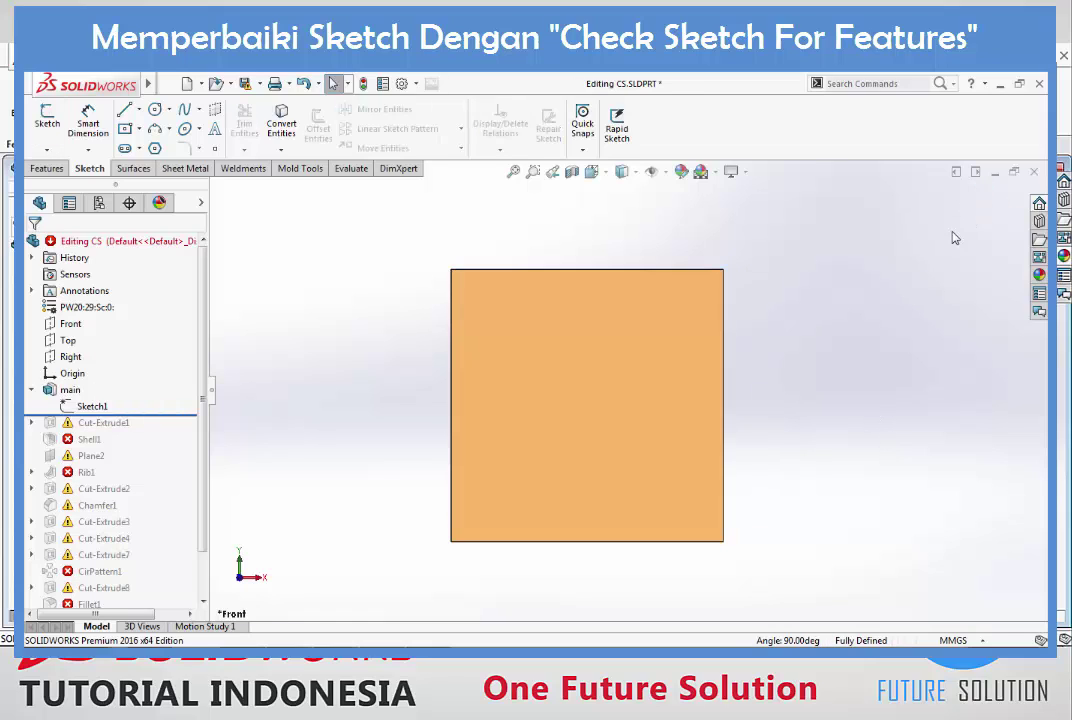
# Step: Fit and orbit the view, then roll the model forward past Cut-Extrude1 to show the stepped cut
pyautogui.press('z')
pyautogui.press('z')
pyautogui.press('z')
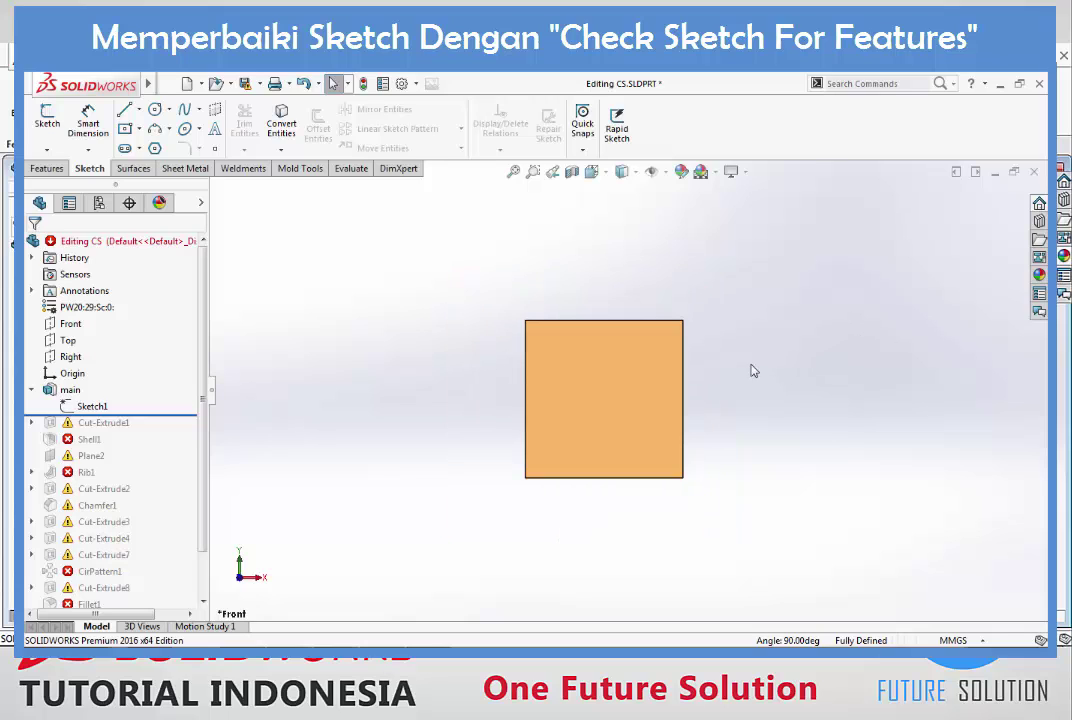
pyautogui.scroll(-2, 753, 371)
pyautogui.moveTo(92, 406)
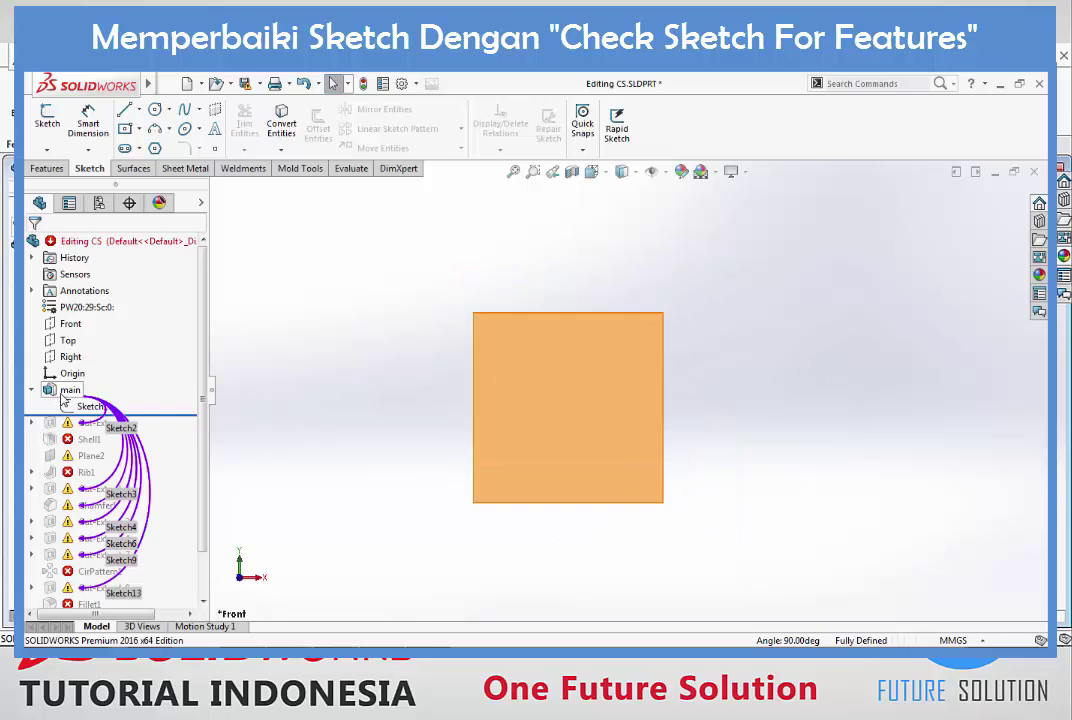
pyautogui.moveTo(615, 410)
pyautogui.mouseDown(button='middle')
pyautogui.moveTo(545, 415)
pyautogui.moveTo(546, 445)
pyautogui.mouseUp(button='middle')
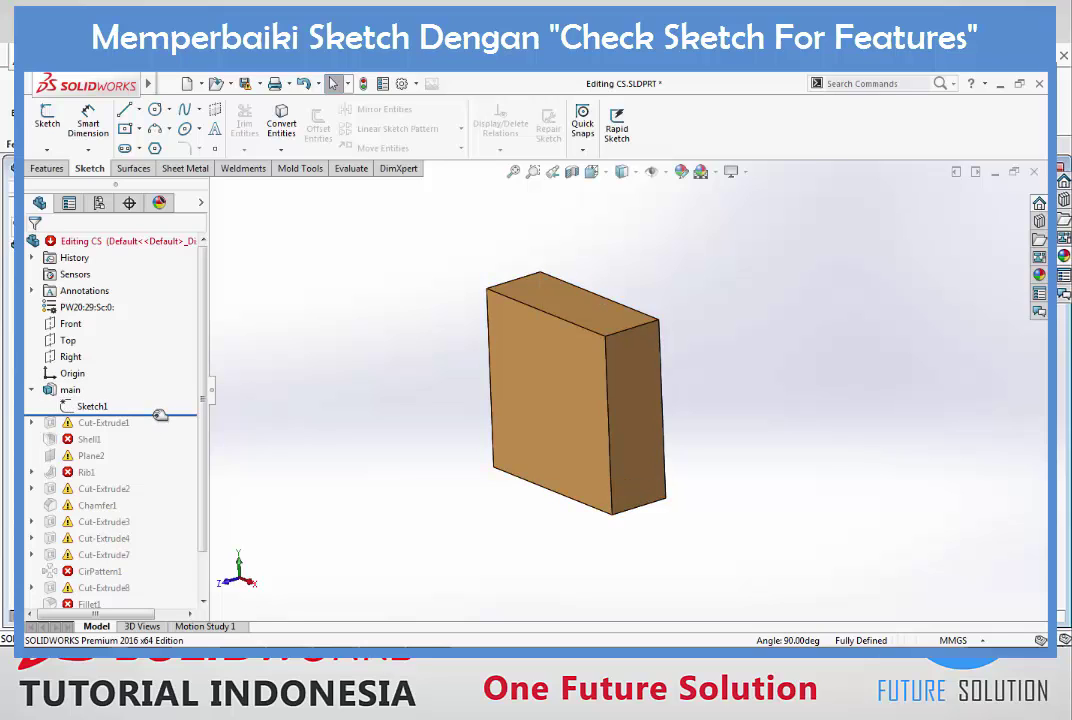
pyautogui.moveTo(158, 413); pyautogui.dragTo(153, 428)
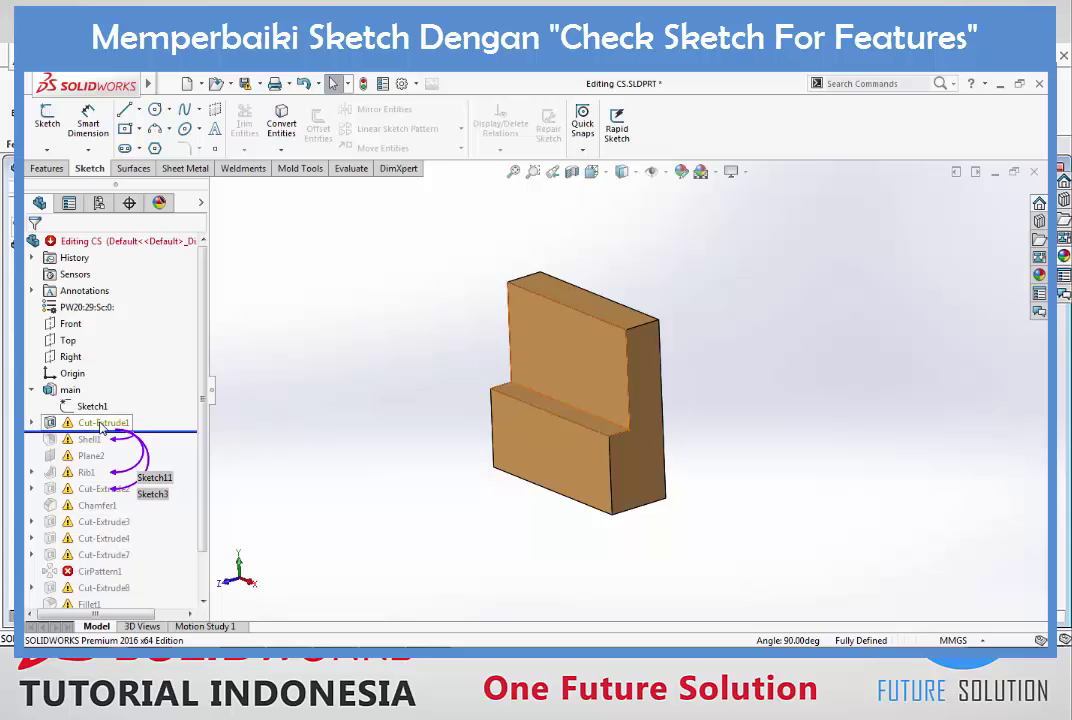
# Step: Read Cut-Extrude1's What's Wrong report on Sketch2's missing references, close it, and expand Cut-Extrude1
pyautogui.rightClick(102, 425)
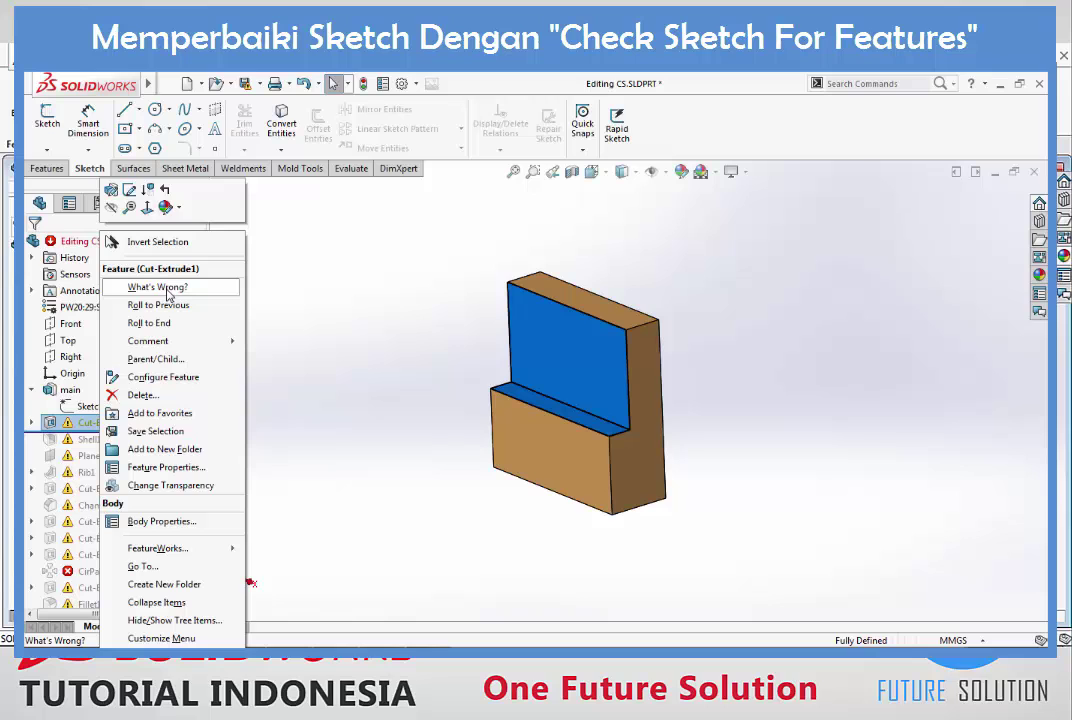
pyautogui.click(157, 288)
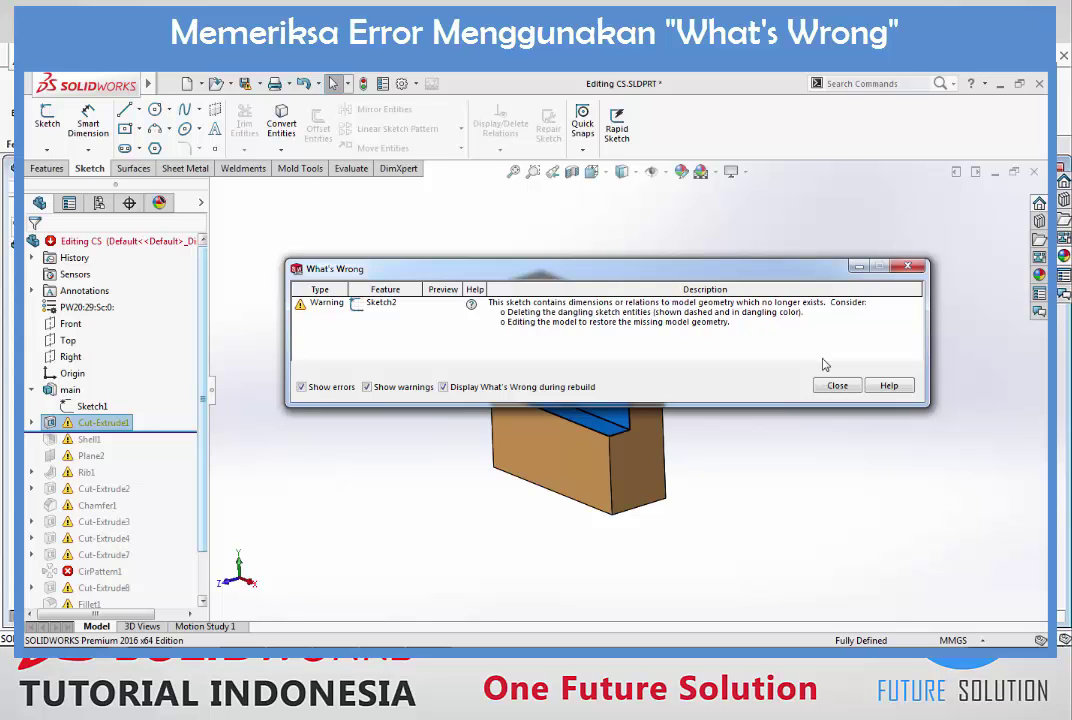
pyautogui.click(838, 386)
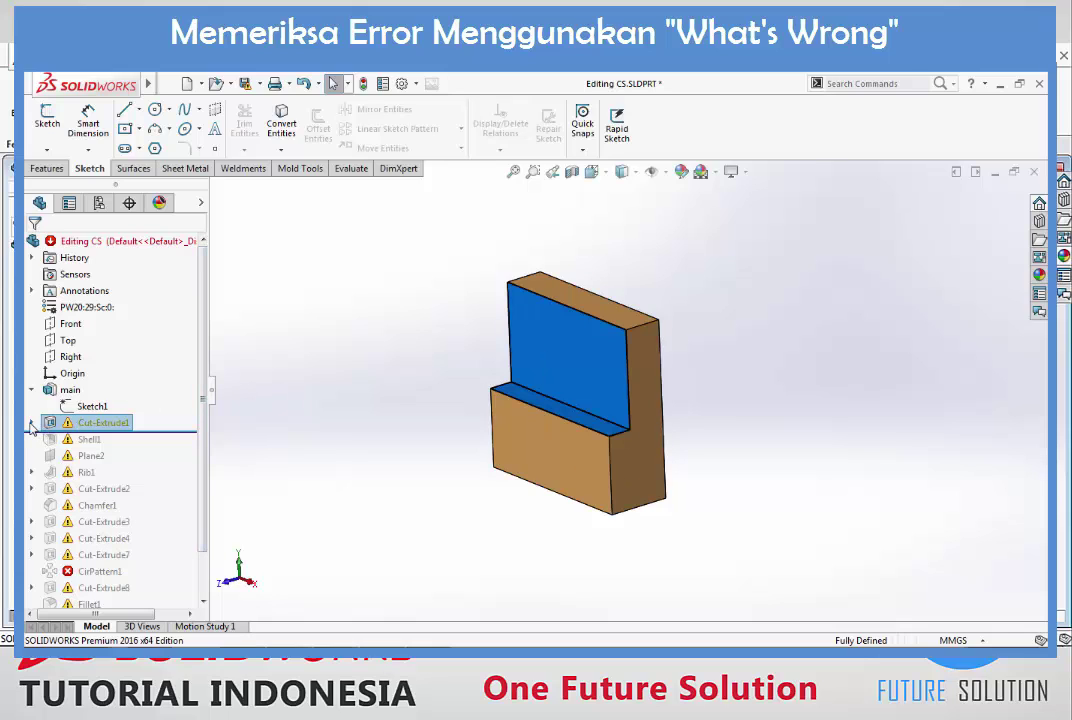
pyautogui.click(31, 422)
pyautogui.rightClick(105, 439)
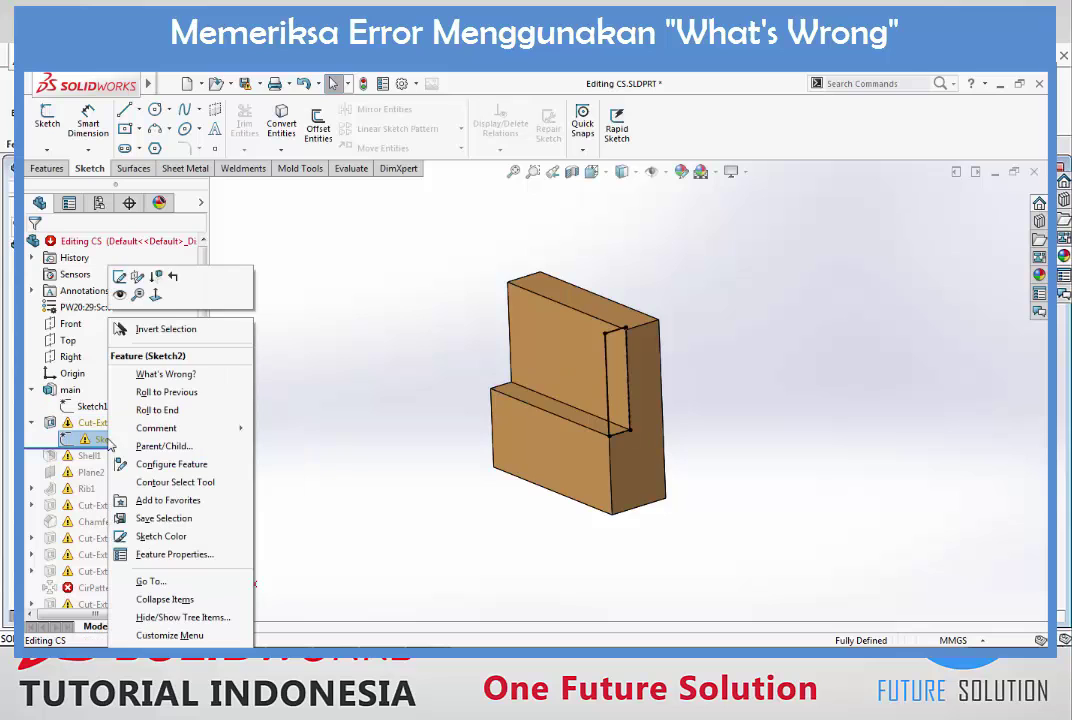
pyautogui.click(121, 284)
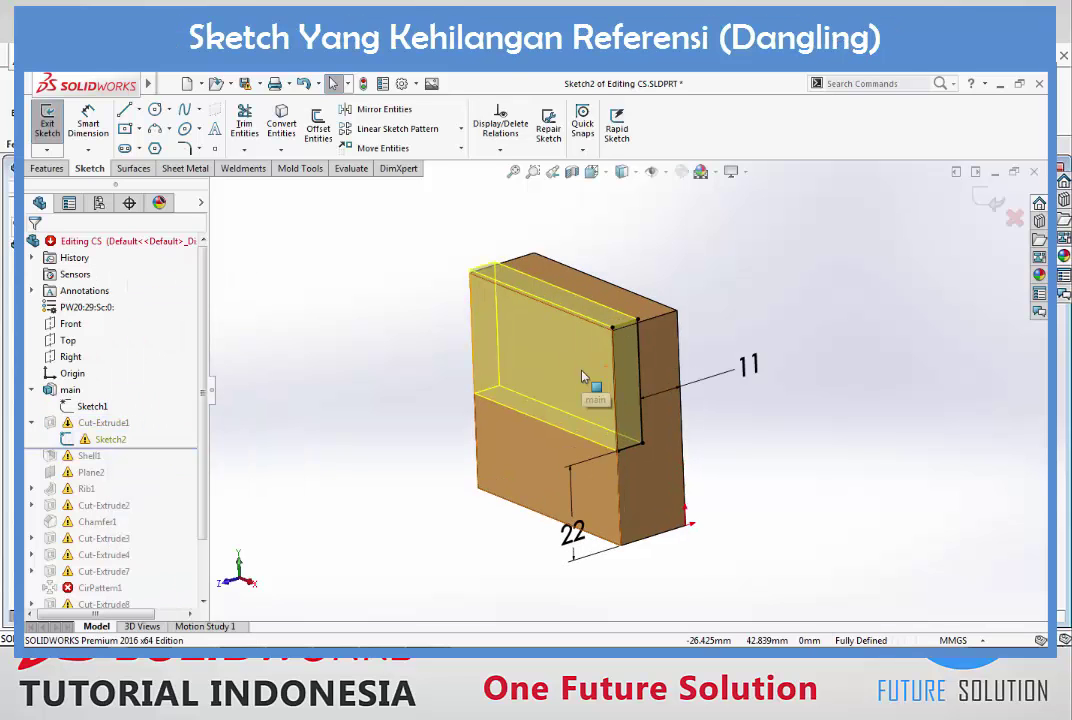
pyautogui.scroll(-3, 581, 376)
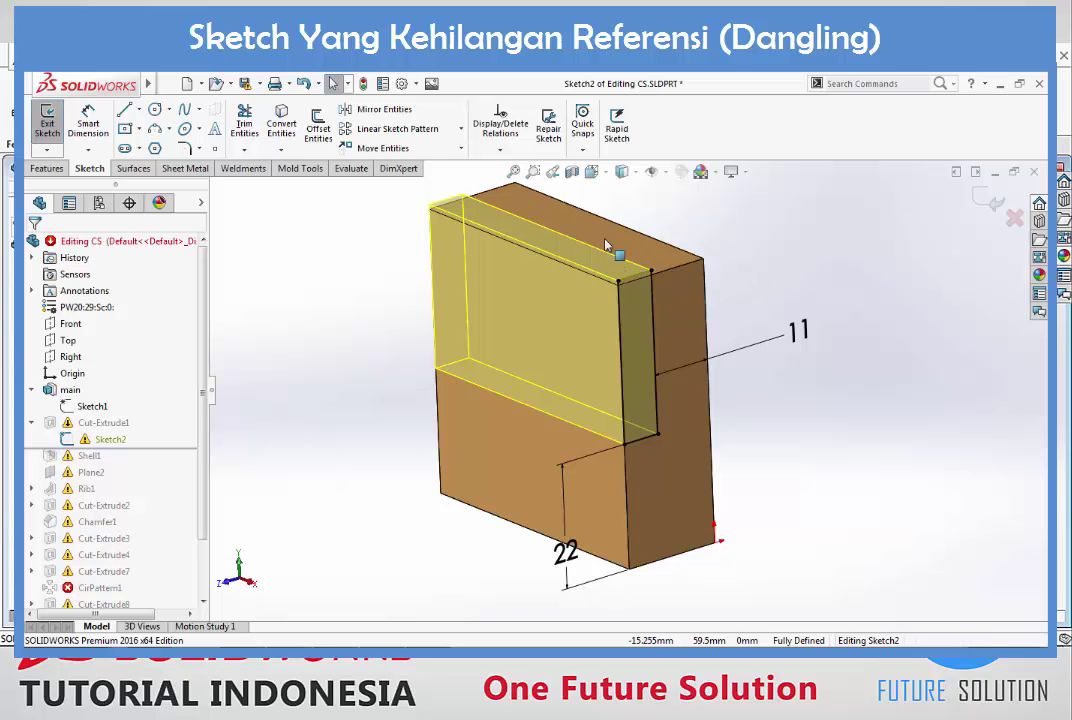
pyautogui.scroll(-2, 617, 250)
pyautogui.scroll(-2, 667, 310)
pyautogui.scroll(-2, 667, 310)
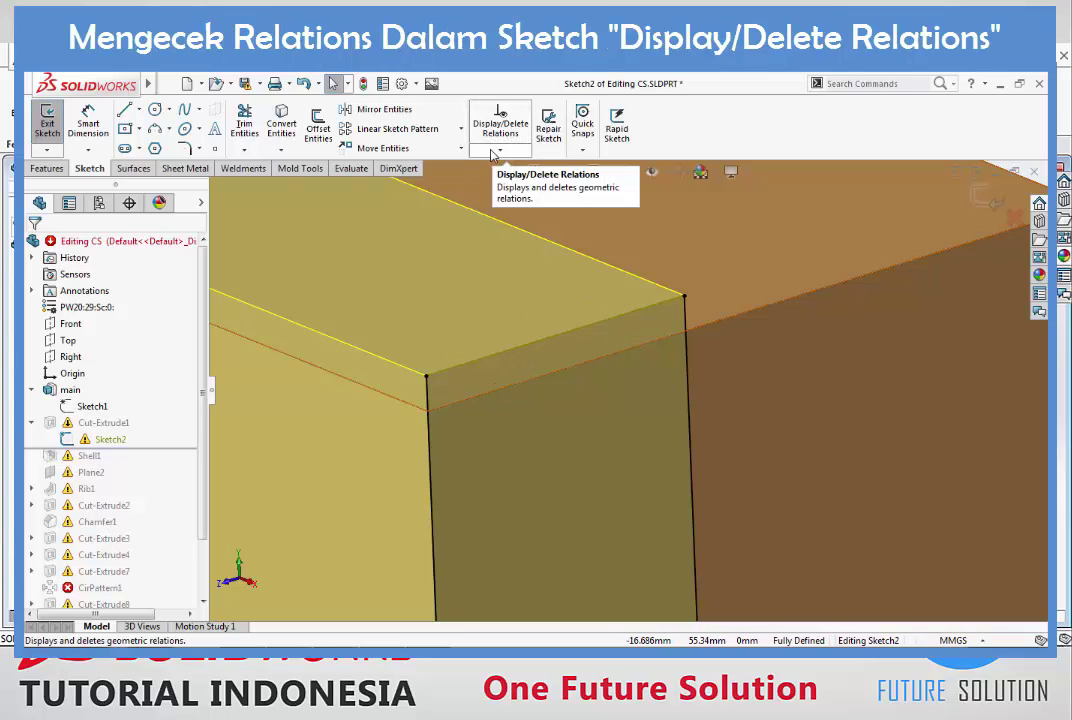
# Step: Open Display/Delete Relations for Sketch2 with the filter on All and step through its relations
pyautogui.click(492, 153)
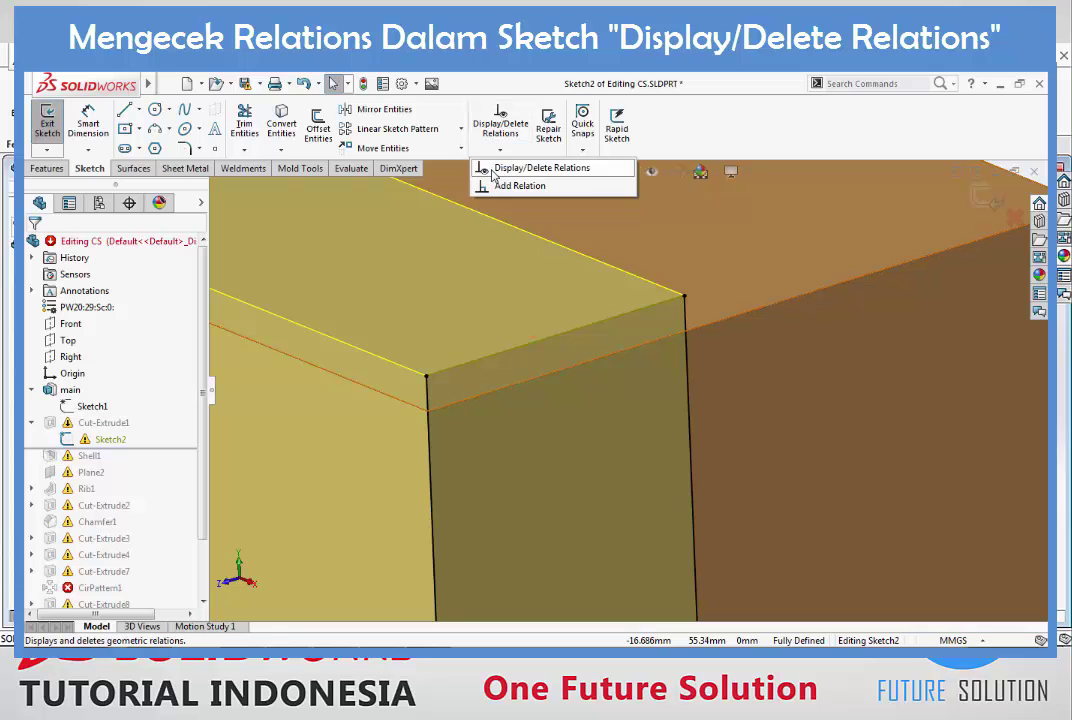
pyautogui.click(502, 170)
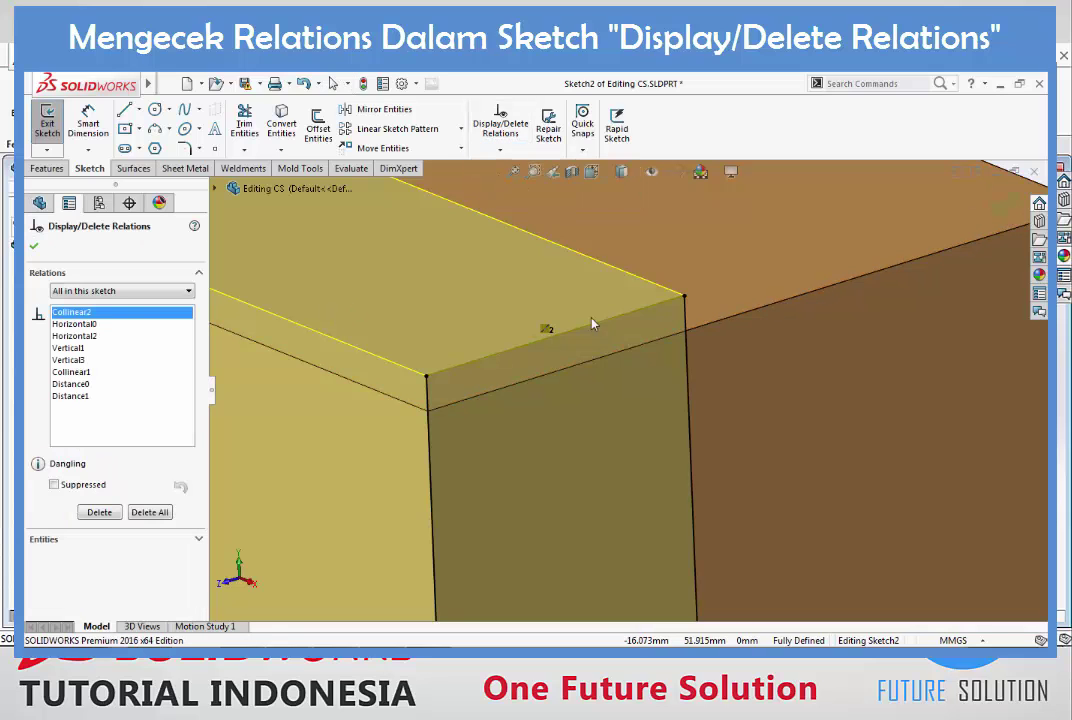
pyautogui.click(105, 292)
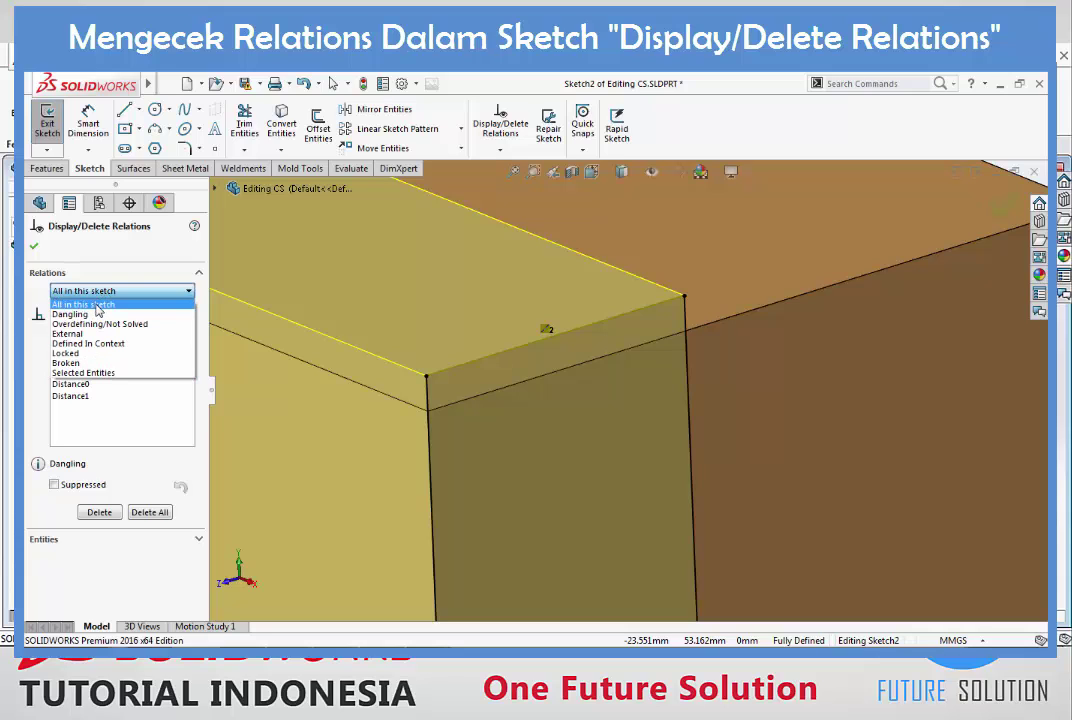
pyautogui.click(96, 305)
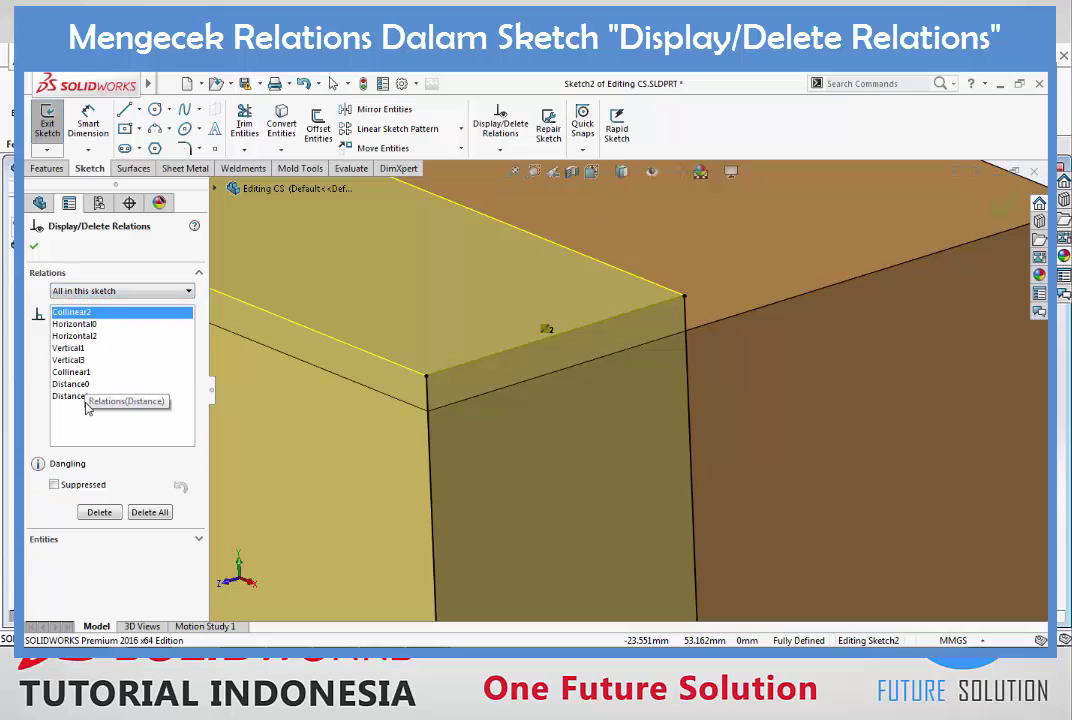
pyautogui.press('f')
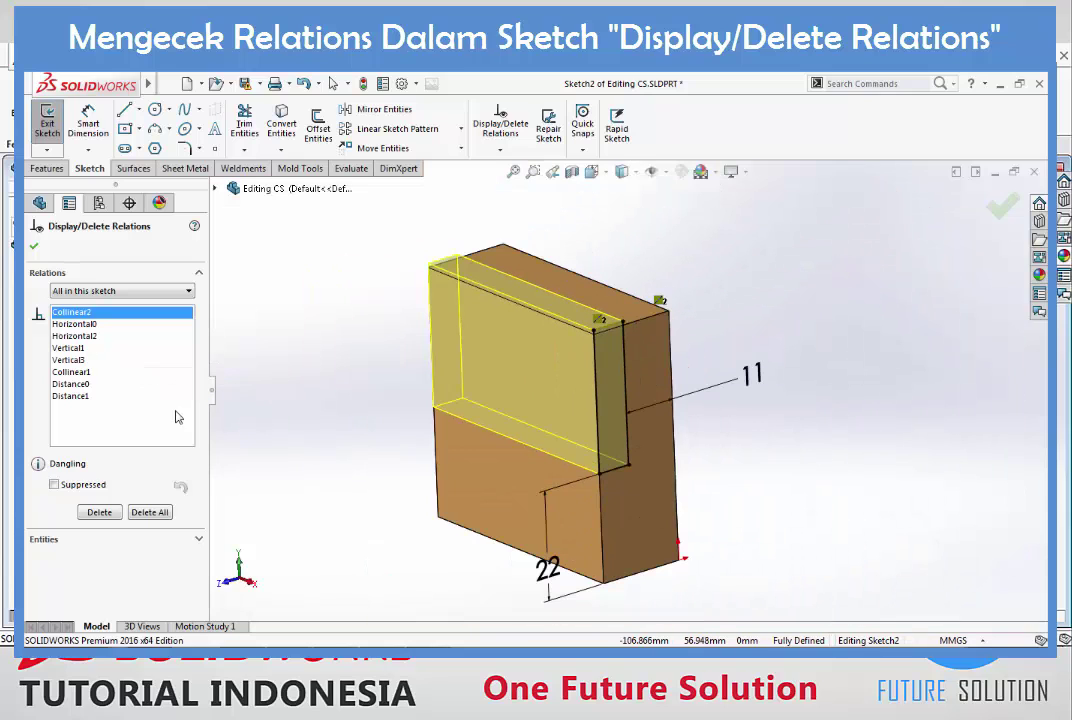
pyautogui.press('Down')
pyautogui.press('Down')
pyautogui.press('Down')
pyautogui.press('Down')
pyautogui.press('Down')
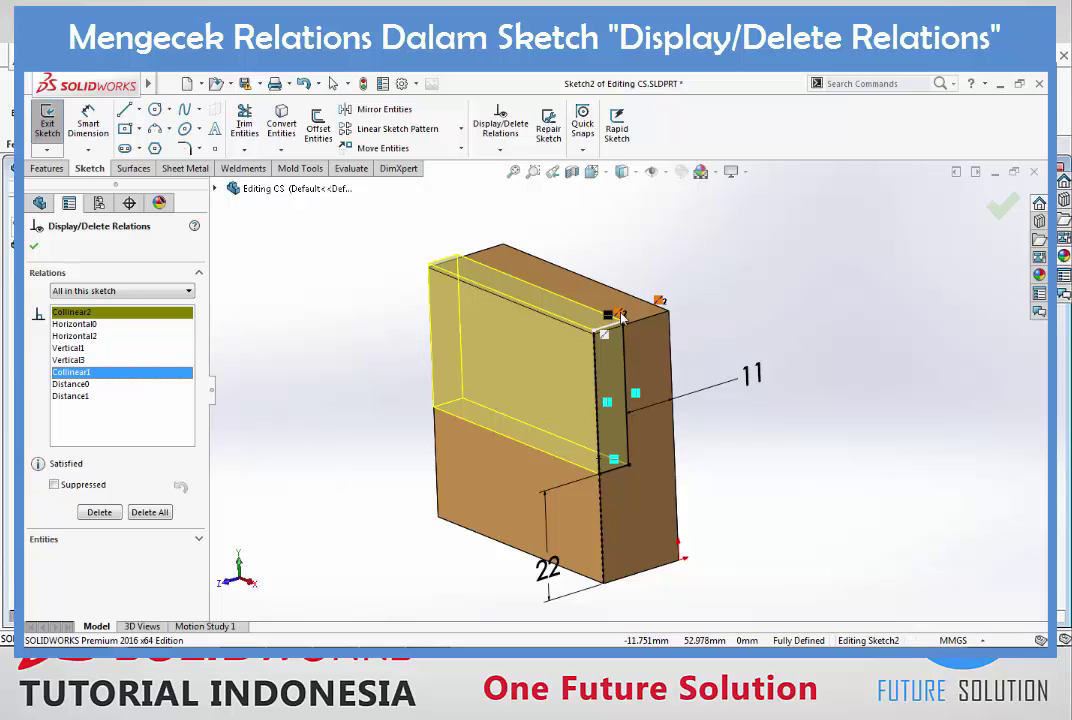
# Step: Filter the relations list to Dangling, leaving only Collinear2
pyautogui.click(130, 295)
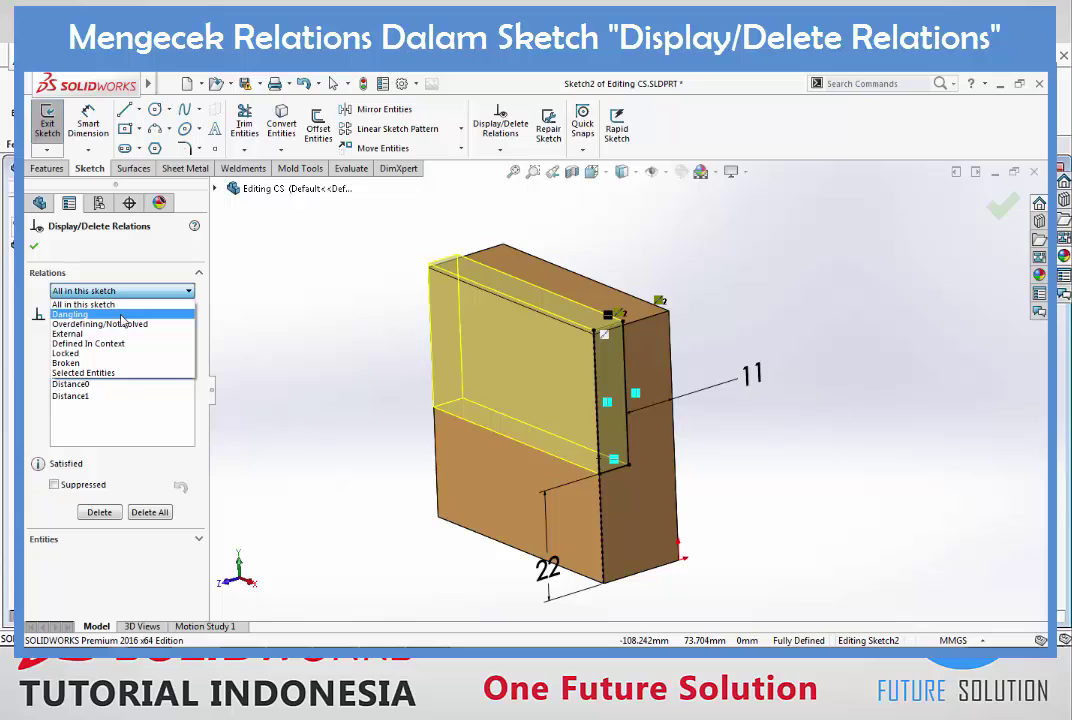
pyautogui.click(121, 316)
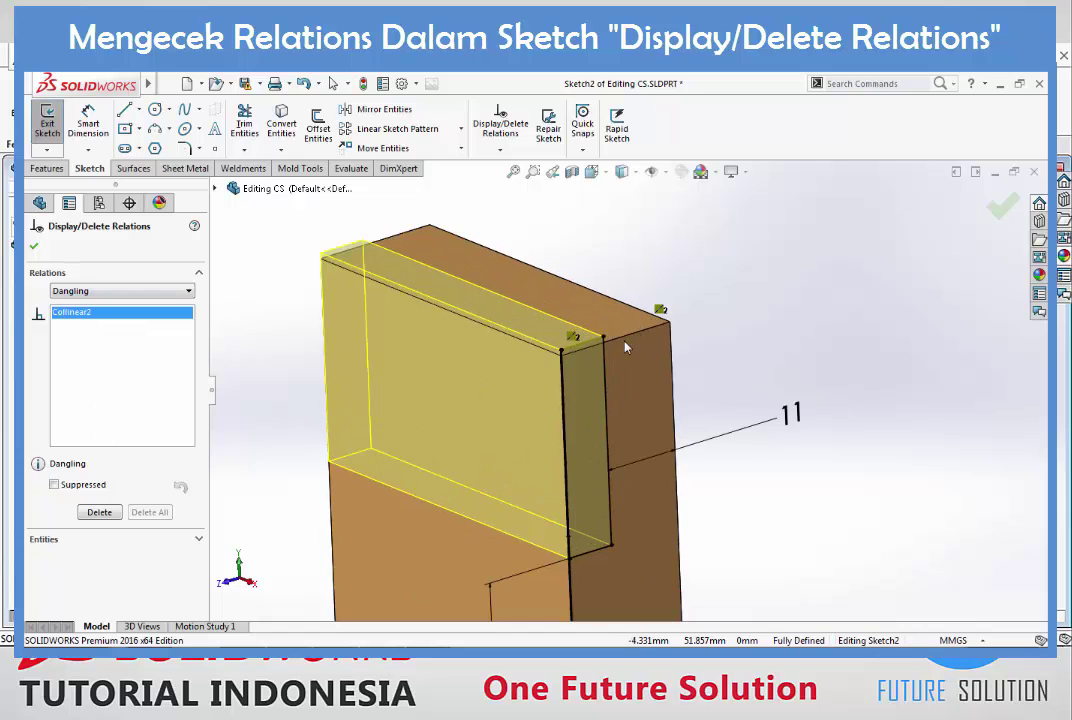
pyautogui.scroll(-3, 595, 320)
pyautogui.scroll(-3, 590, 325)
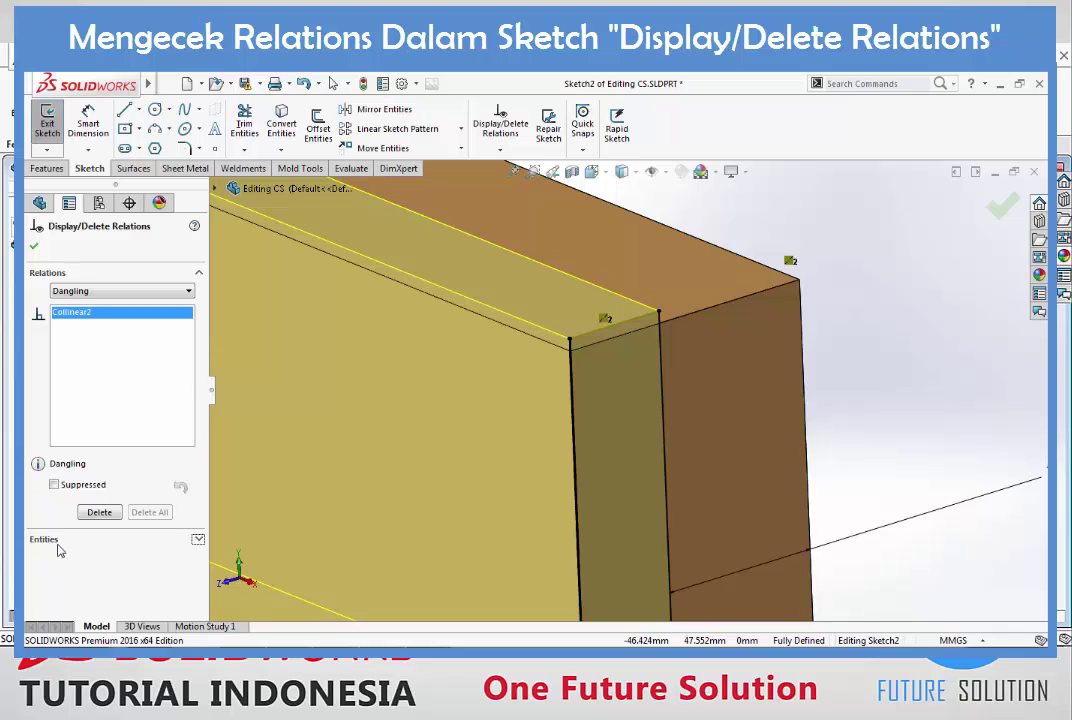
# Step: Replace Collinear2's missing entity with the block's top edge
pyautogui.click(198, 541)
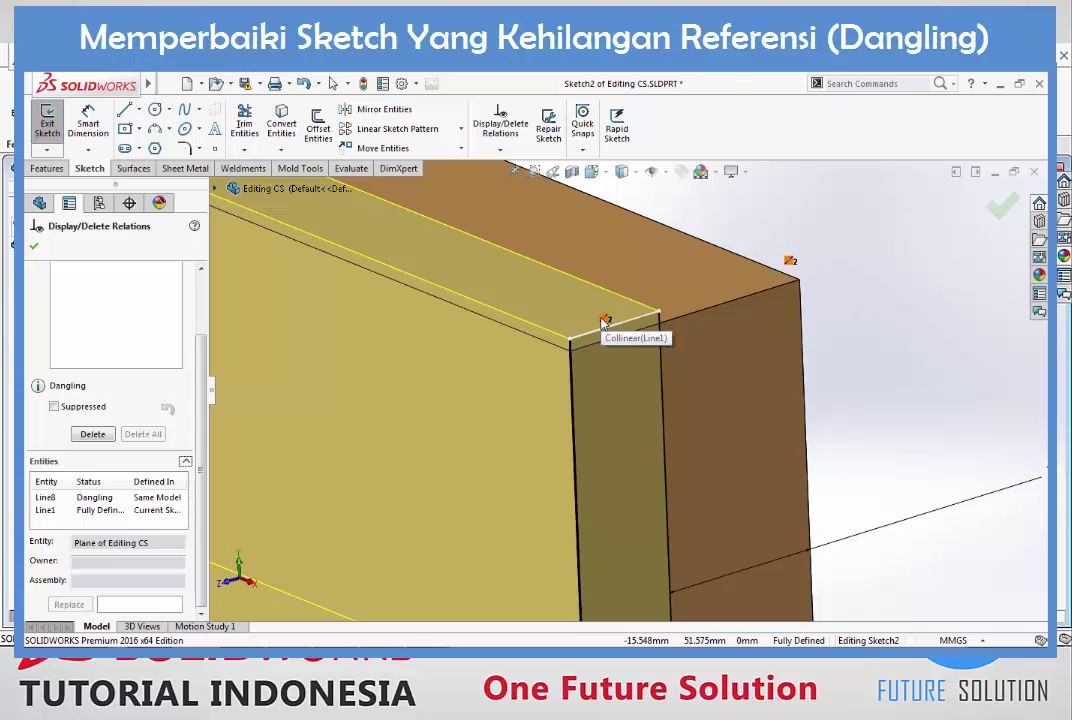
pyautogui.click(139, 604)
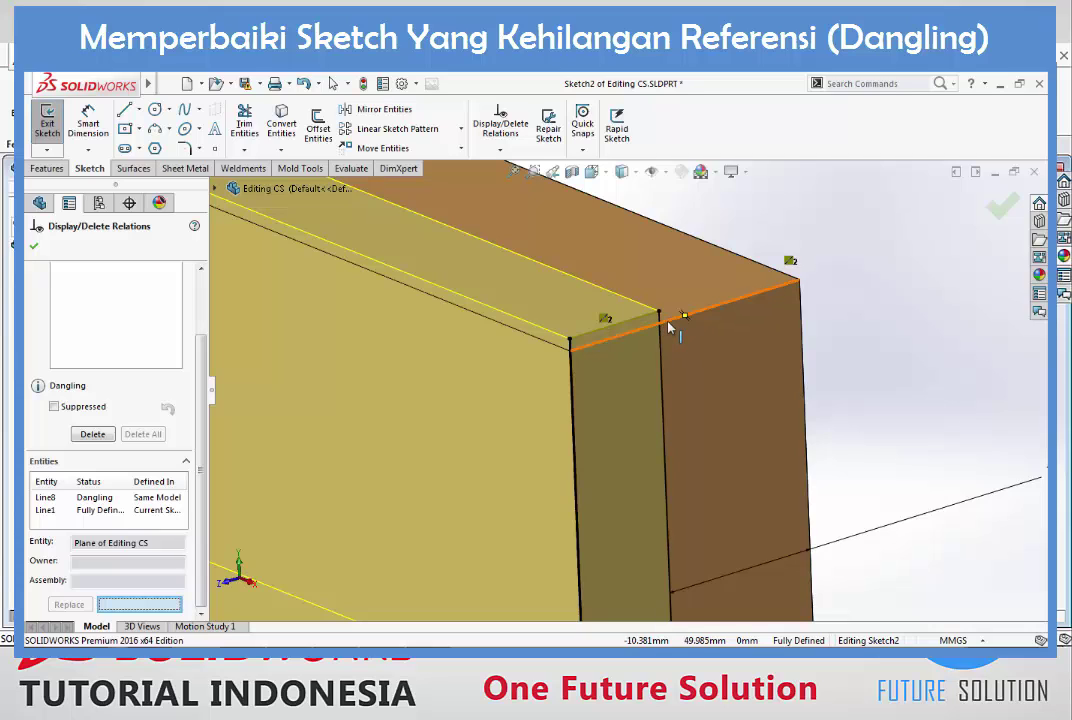
pyautogui.click(747, 298)
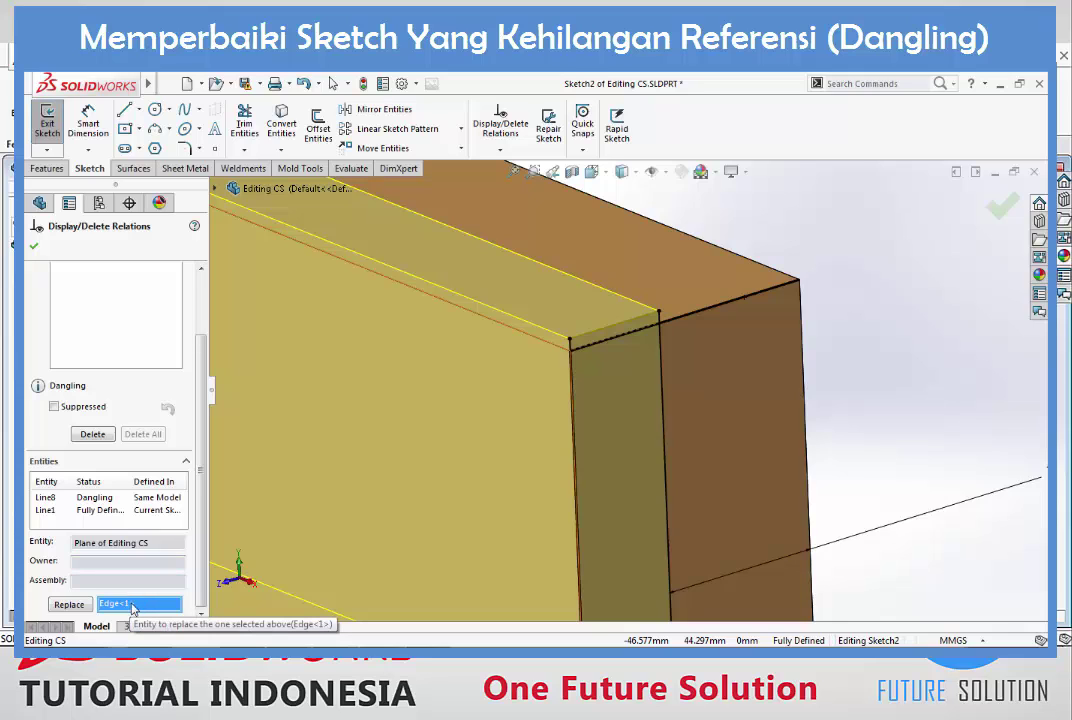
pyautogui.click(80, 608)
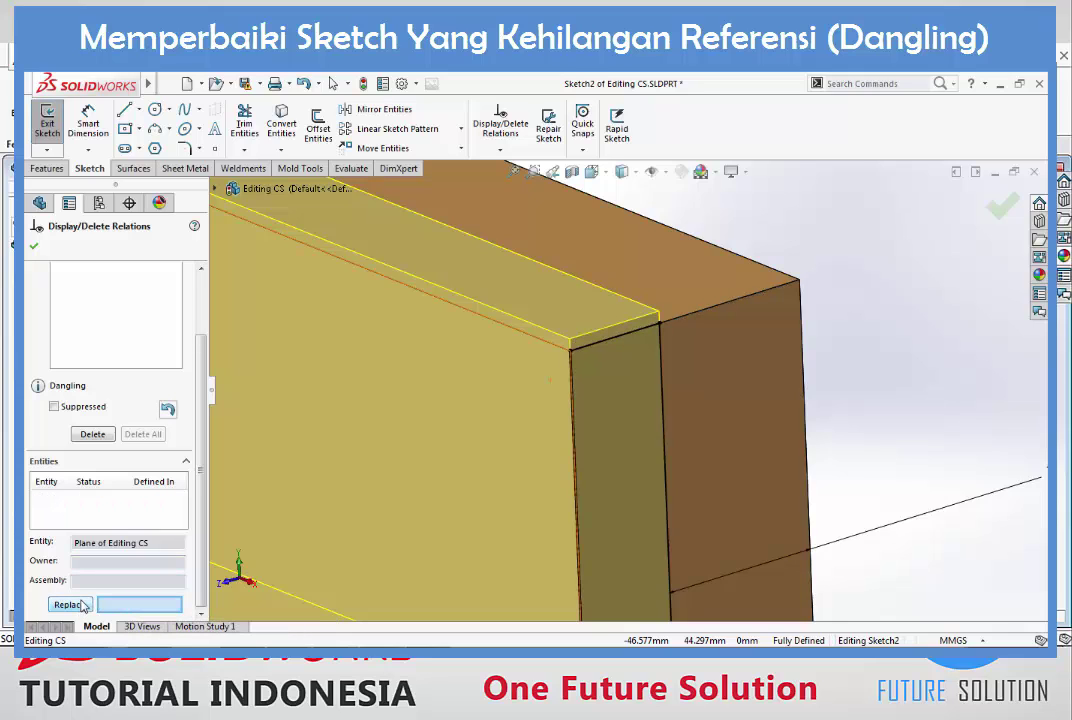
pyautogui.scroll(-4, 640, 358)
pyautogui.scroll(-2, 520, 380)
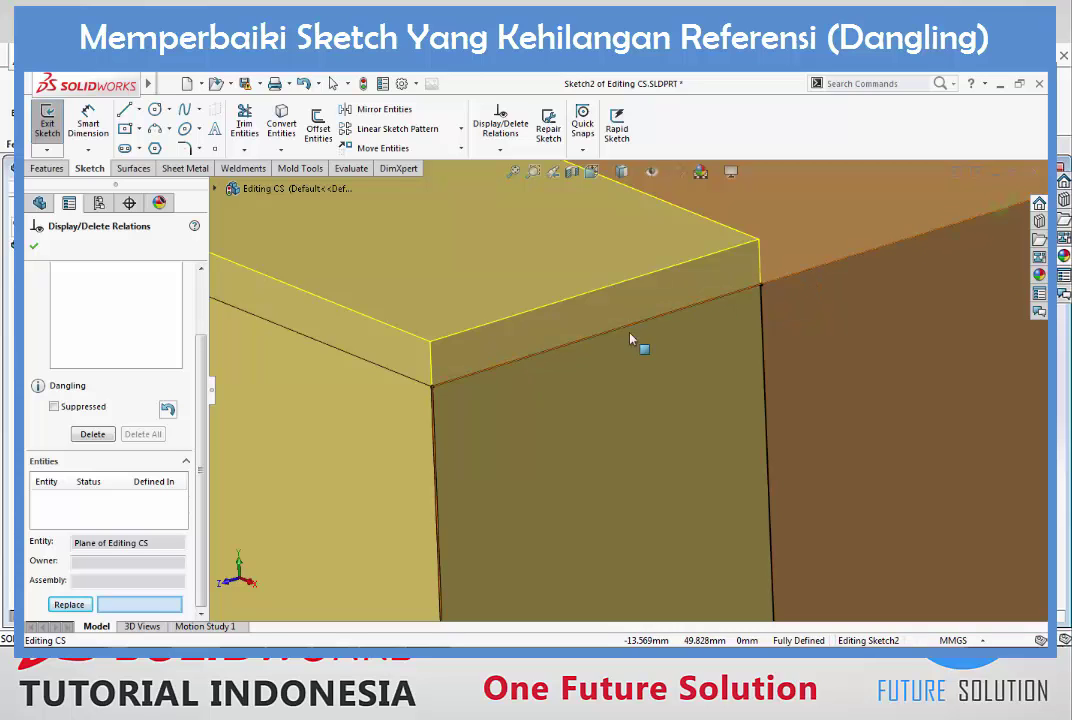
pyautogui.scroll(3, 199, 368)
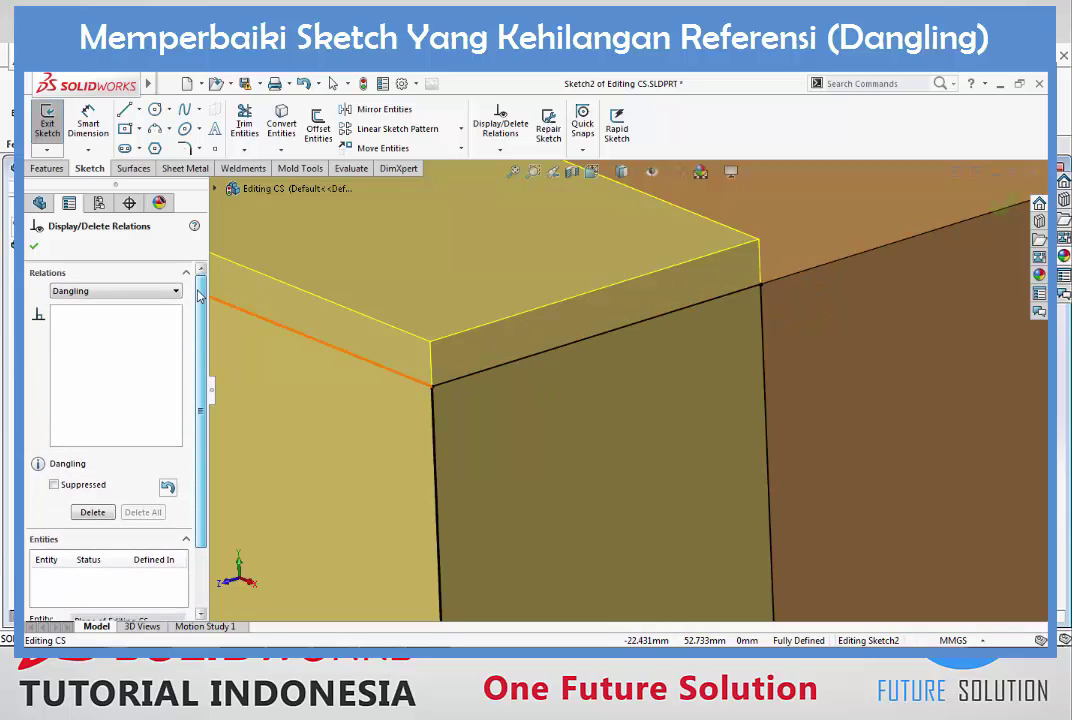
# Step: Set the filter back to All in this sketch and accept the relations fix
pyautogui.click(155, 293)
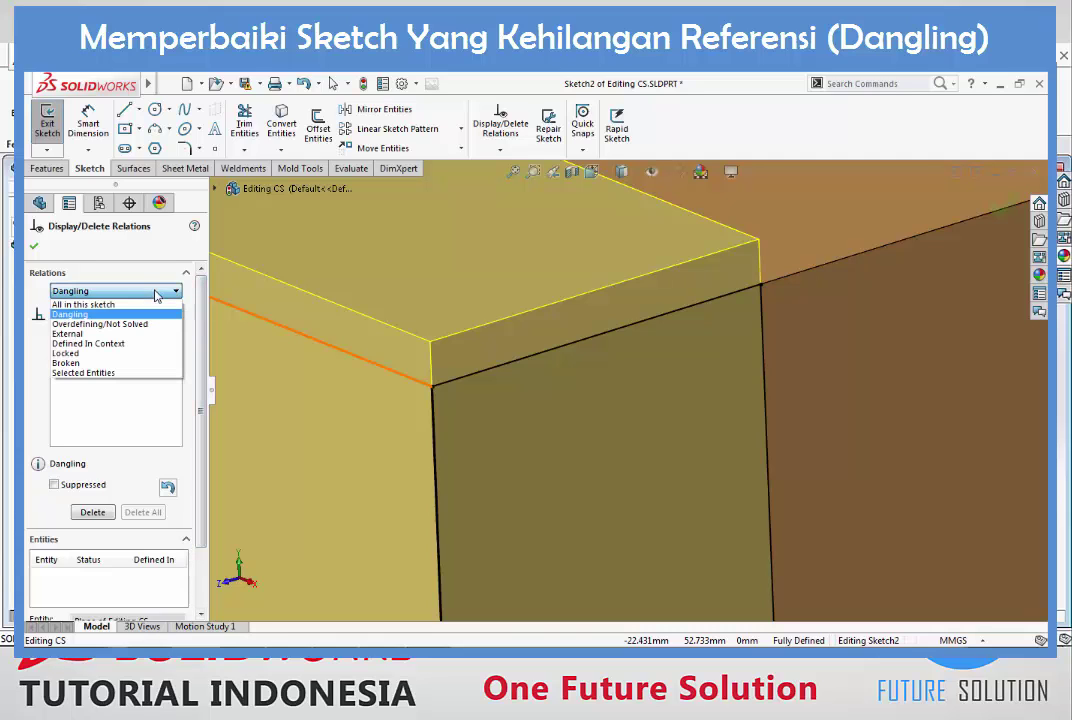
pyautogui.click(140, 305)
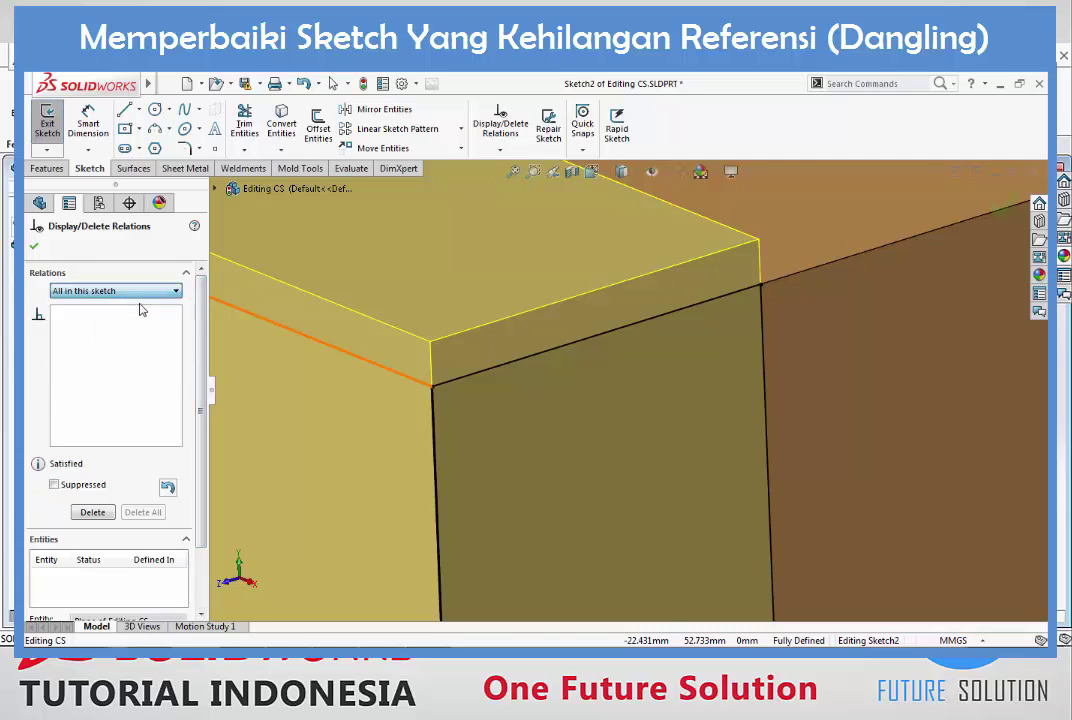
pyautogui.click(34, 245)
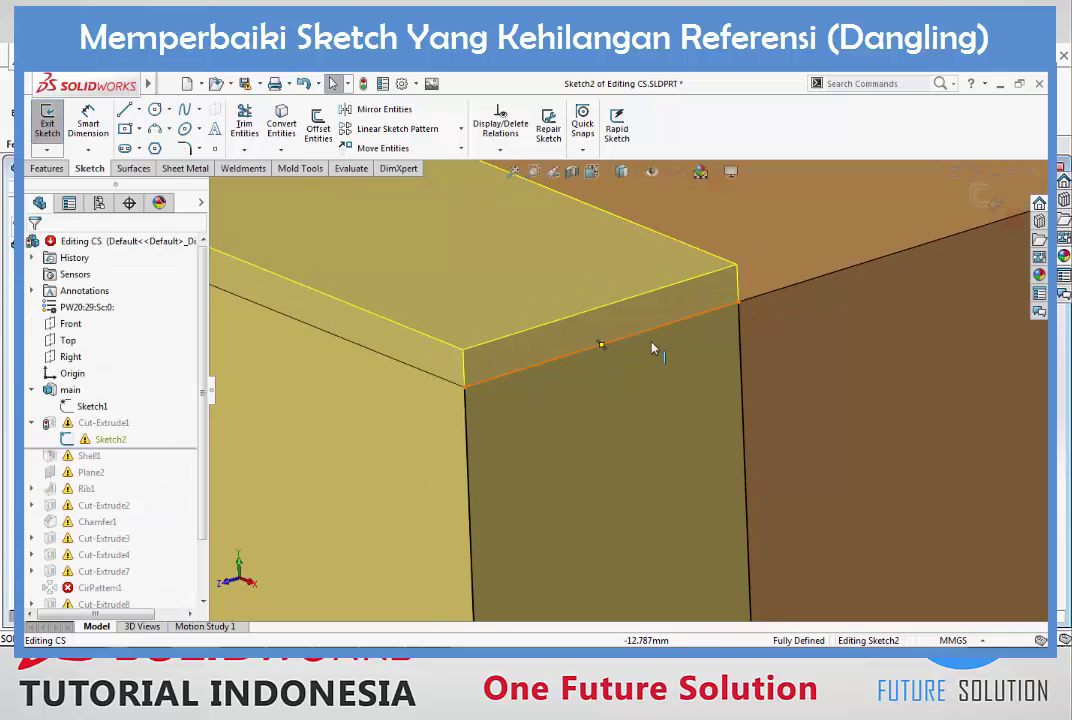
pyautogui.scroll(5, 655, 348)
pyautogui.scroll(-2, 636, 285)
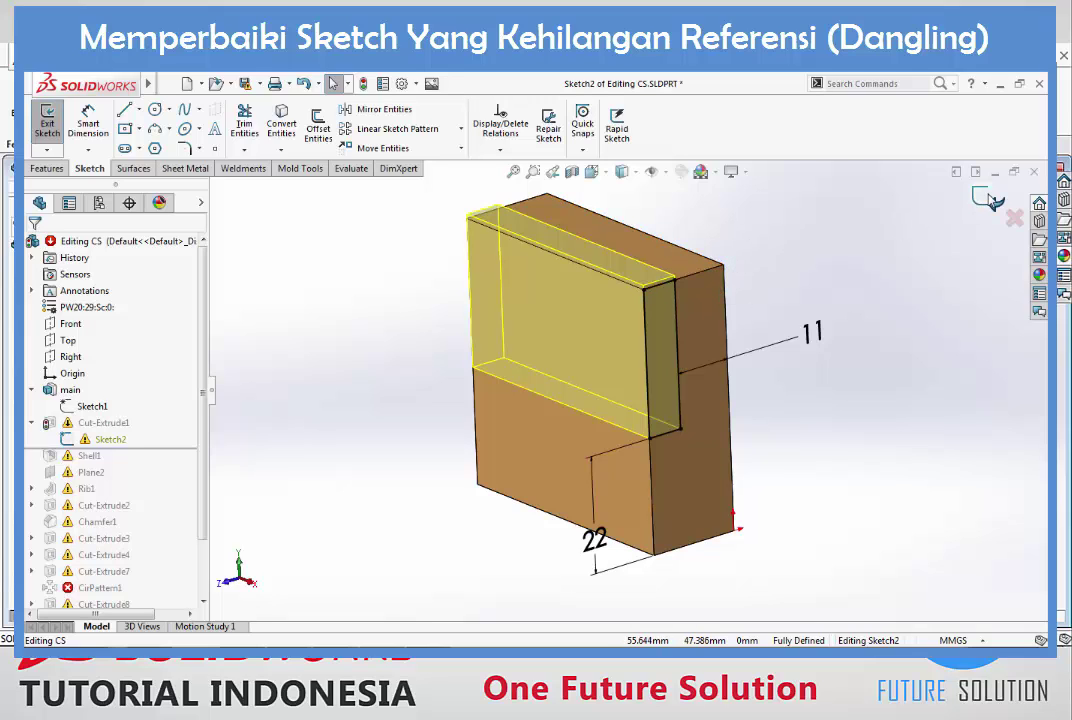
# Step: Exit Sketch2, roll forward through Shell1, Plane2 and Cut-Extrude2, and view Cut-Extrude2's What's Wrong report
pyautogui.hotkey('ctrl', 'b')
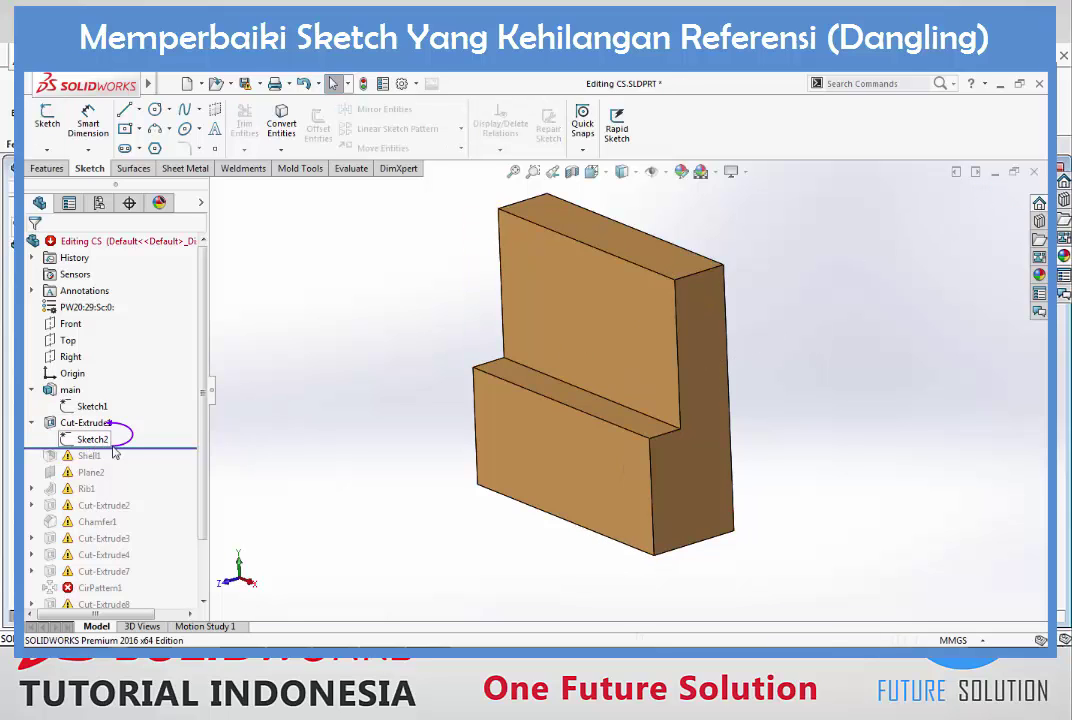
pyautogui.moveTo(135, 449); pyautogui.dragTo(136, 463)
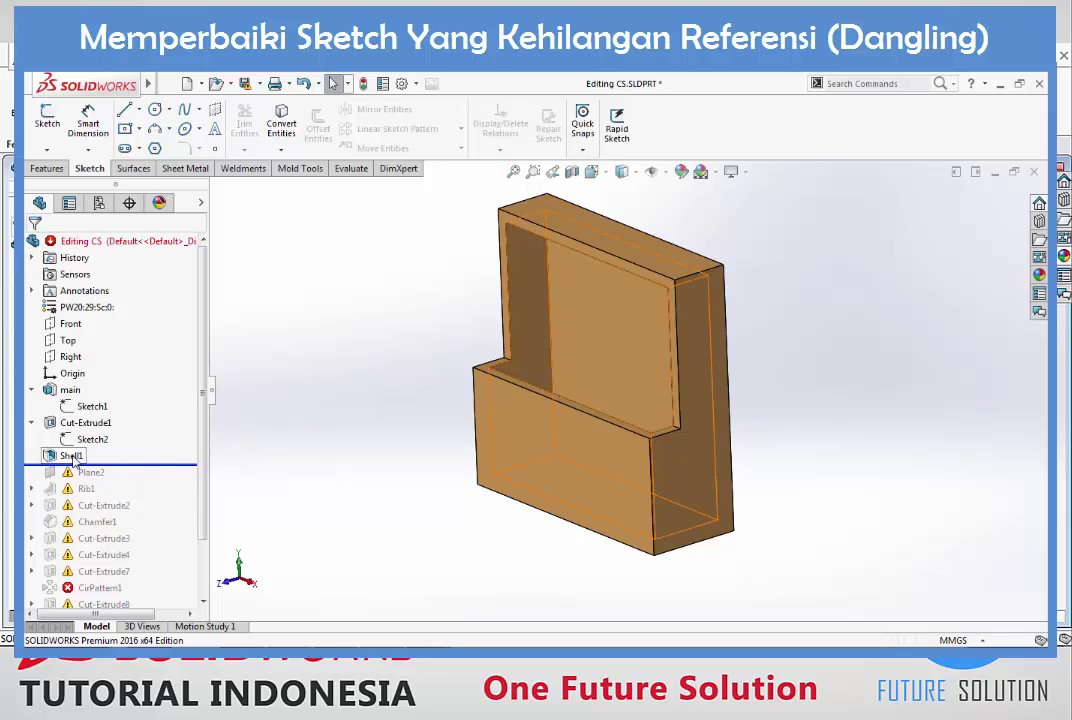
pyautogui.moveTo(151, 464)
pyautogui.mouseDown()
pyautogui.moveTo(138, 490)
pyautogui.moveTo(172, 492)
pyautogui.mouseUp()
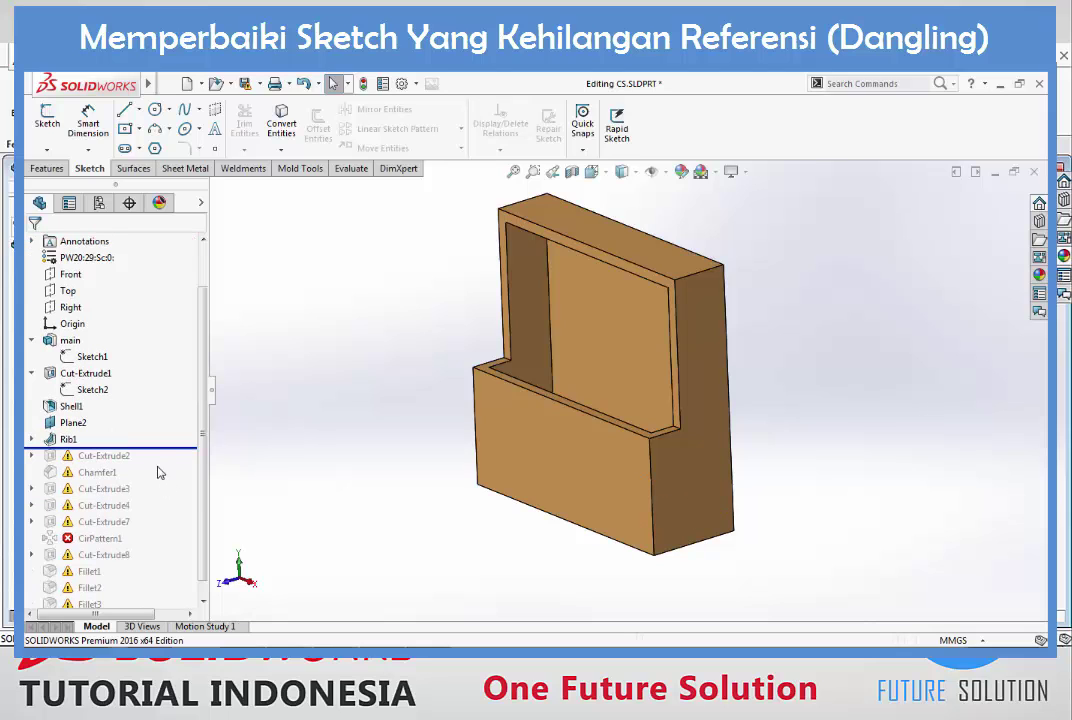
pyautogui.scroll(-1, 158, 472)
pyautogui.moveTo(162, 433); pyautogui.dragTo(163, 447)
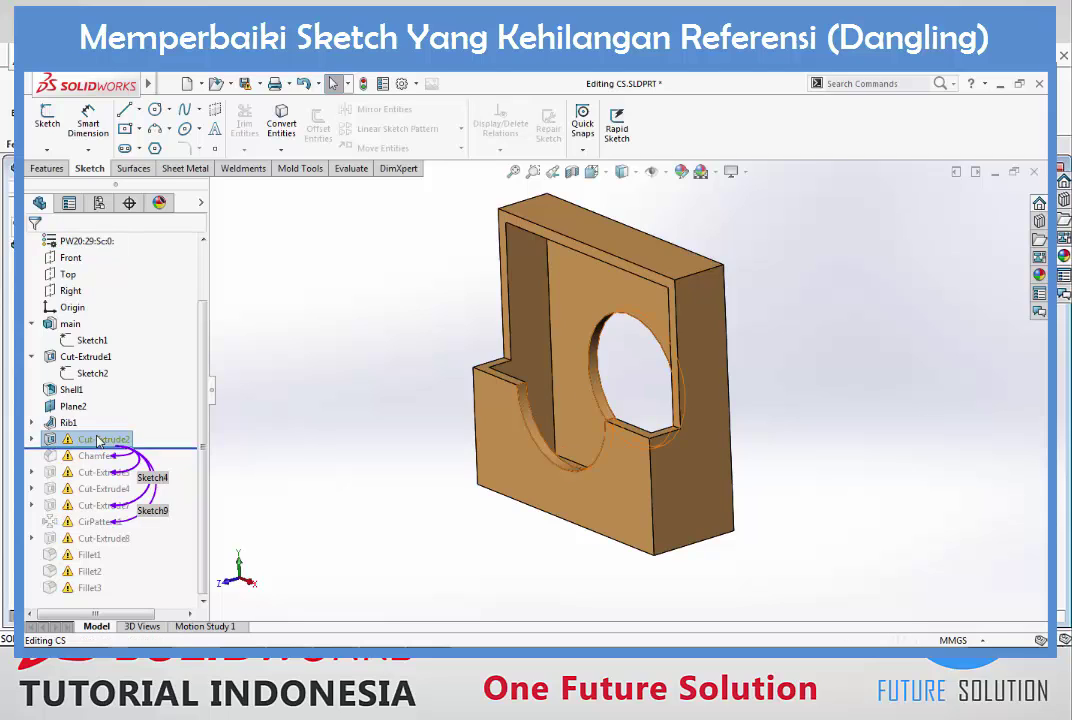
pyautogui.rightClick(98, 441)
pyautogui.click(193, 290)
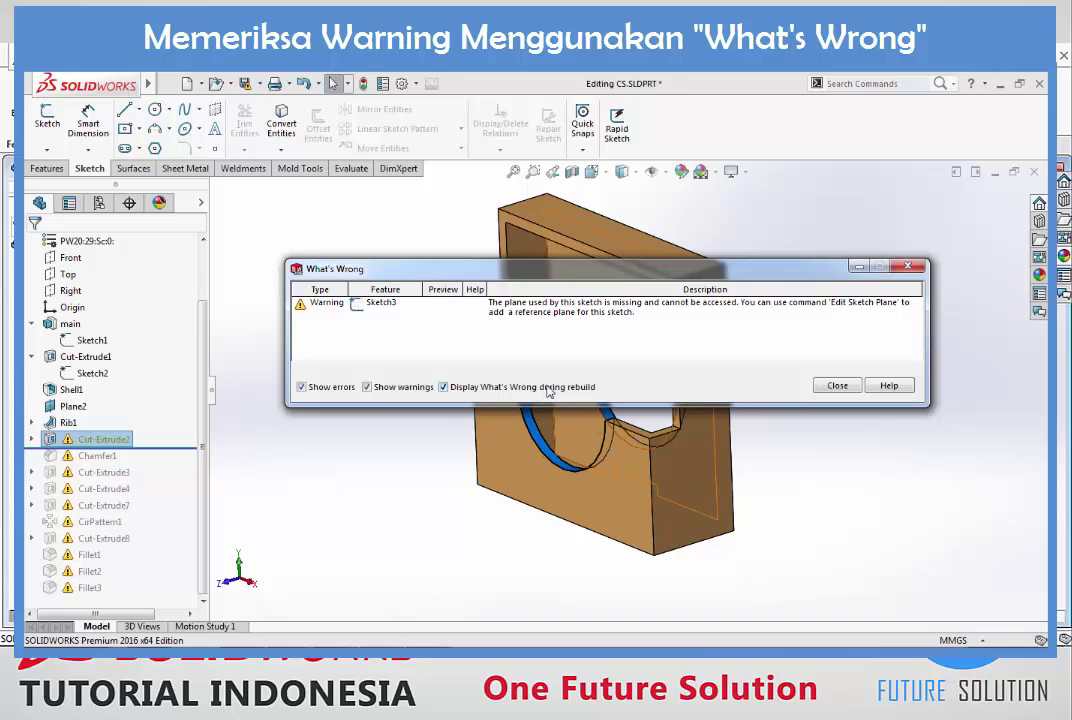
# Step: Close the warning report, expand Cut-Extrude2, and bring up Sketch3's shortcut menu
pyautogui.click(838, 386)
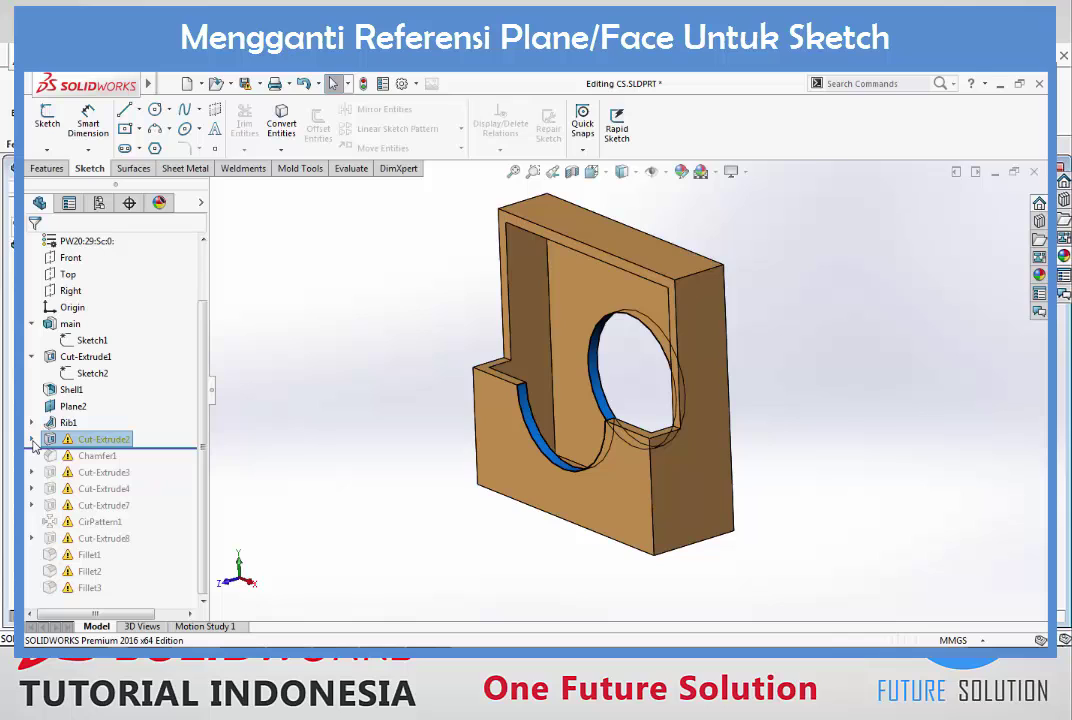
pyautogui.click(32, 440)
pyautogui.moveTo(110, 456)
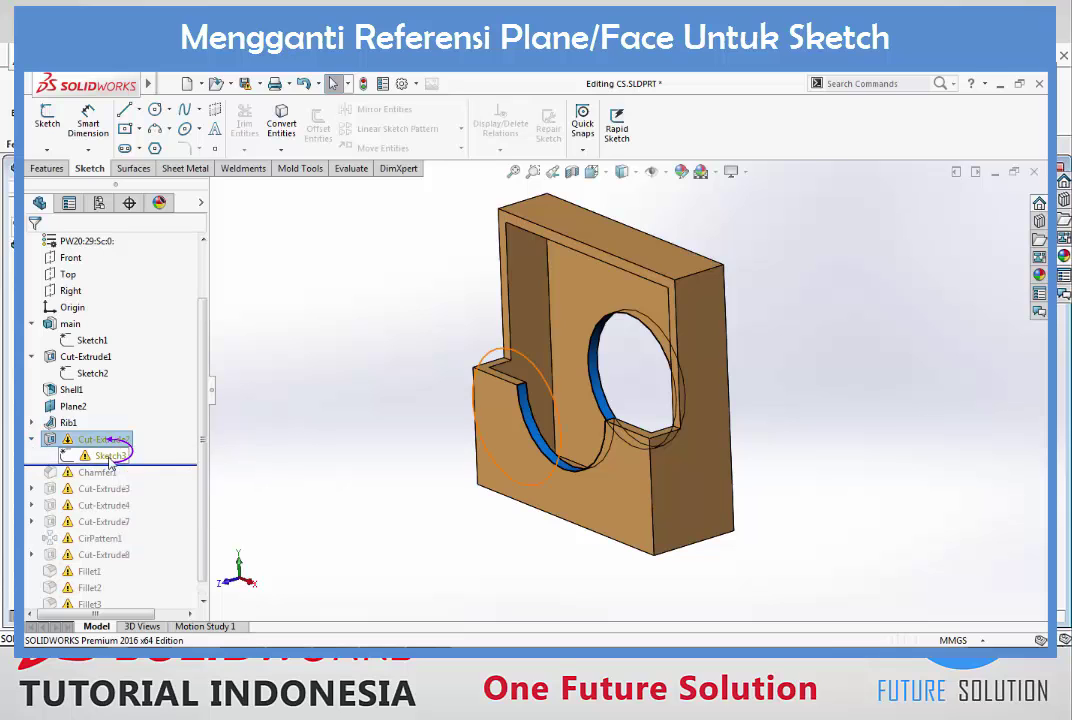
pyautogui.rightClick(105, 456)
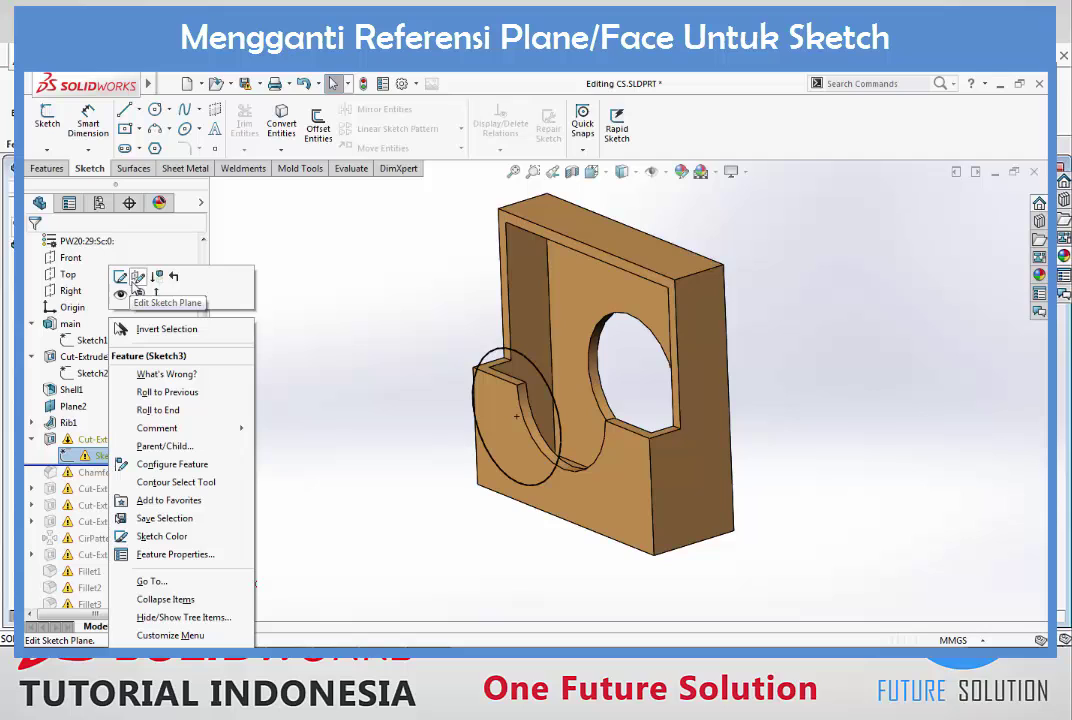
# Step: Clear Sketch3's missing plane reference and place the sketch on the lower block's front face
pyautogui.click(136, 280)
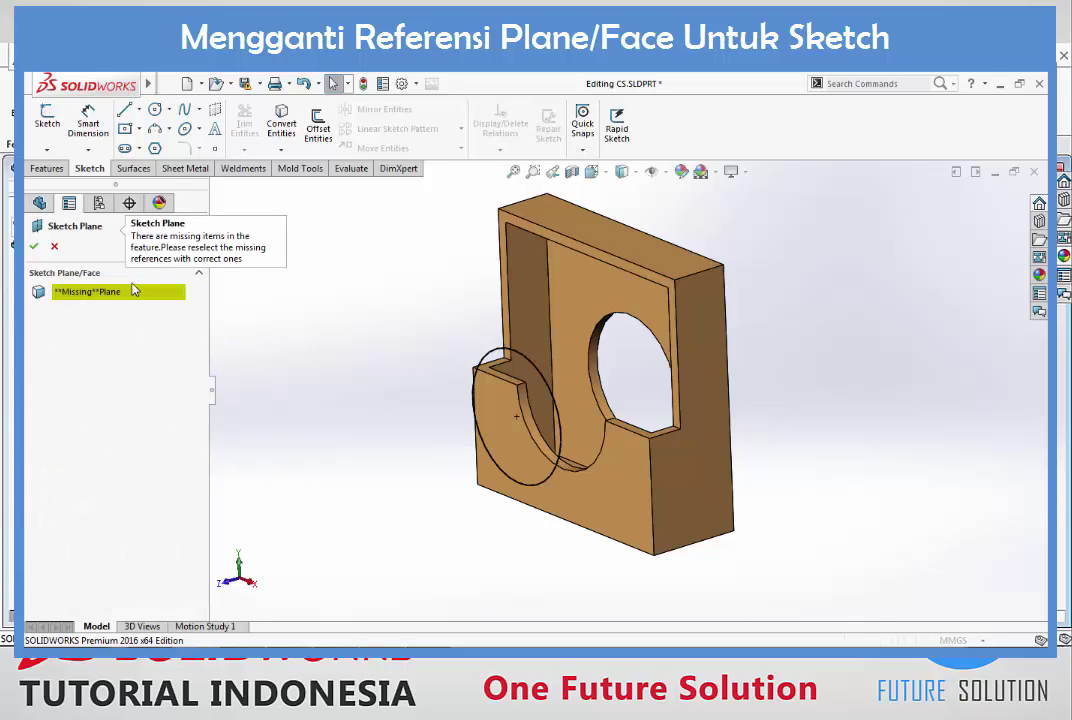
pyautogui.rightClick(118, 292)
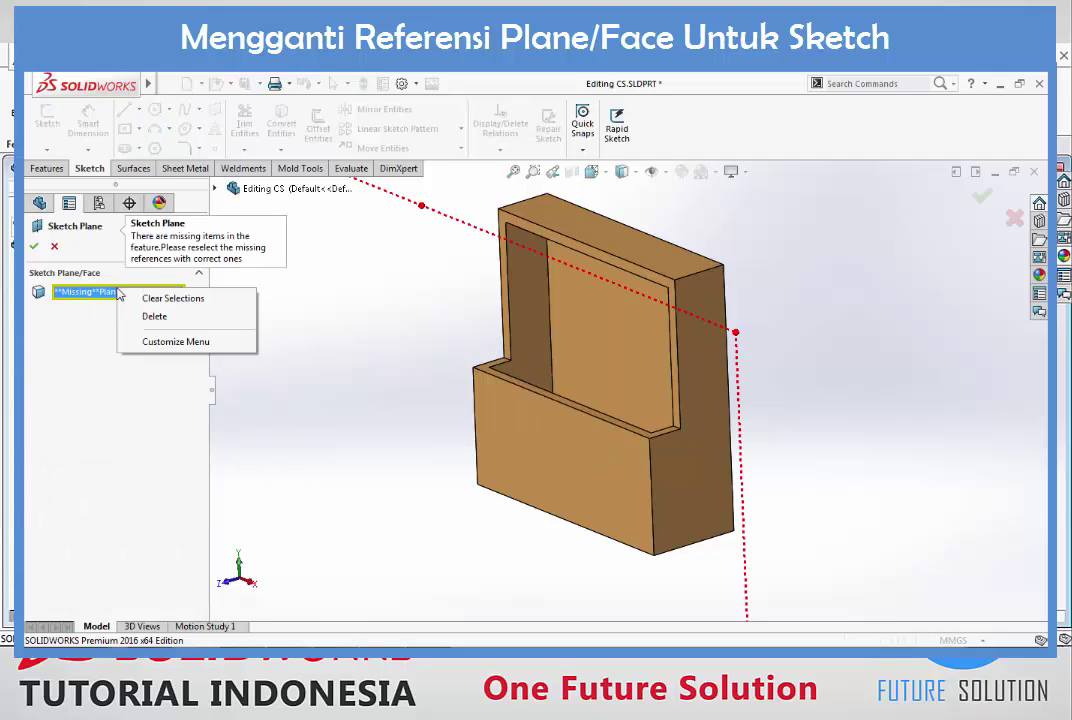
pyautogui.click(160, 298)
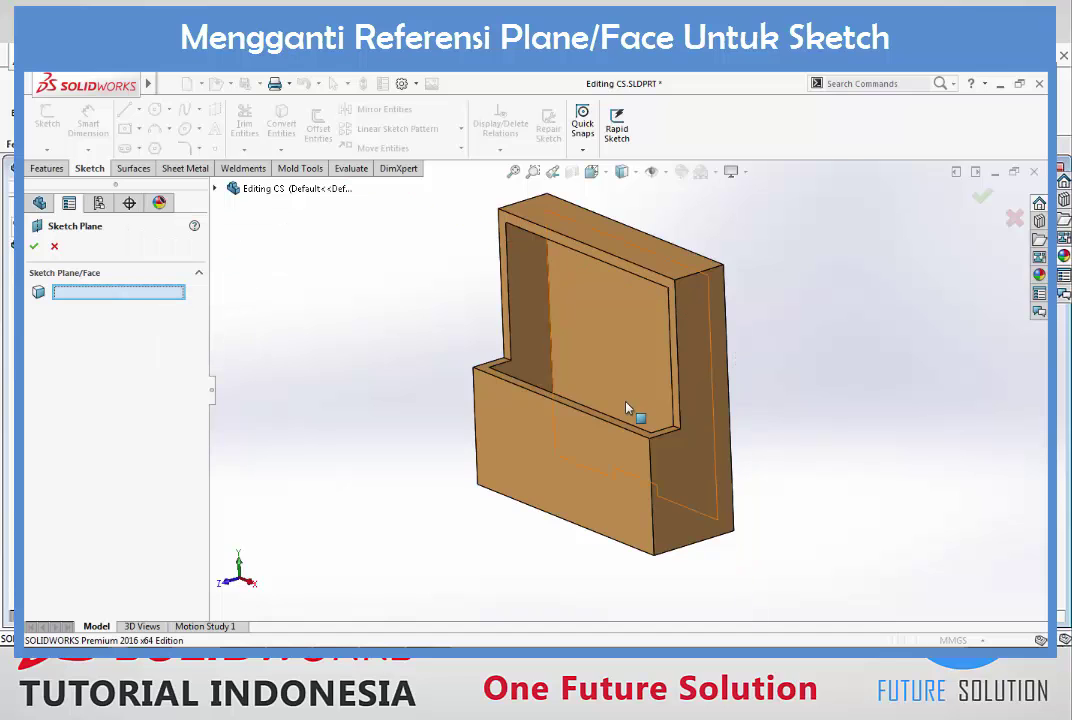
pyautogui.scroll(3, 600, 450)
pyautogui.scroll(-5, 530, 425)
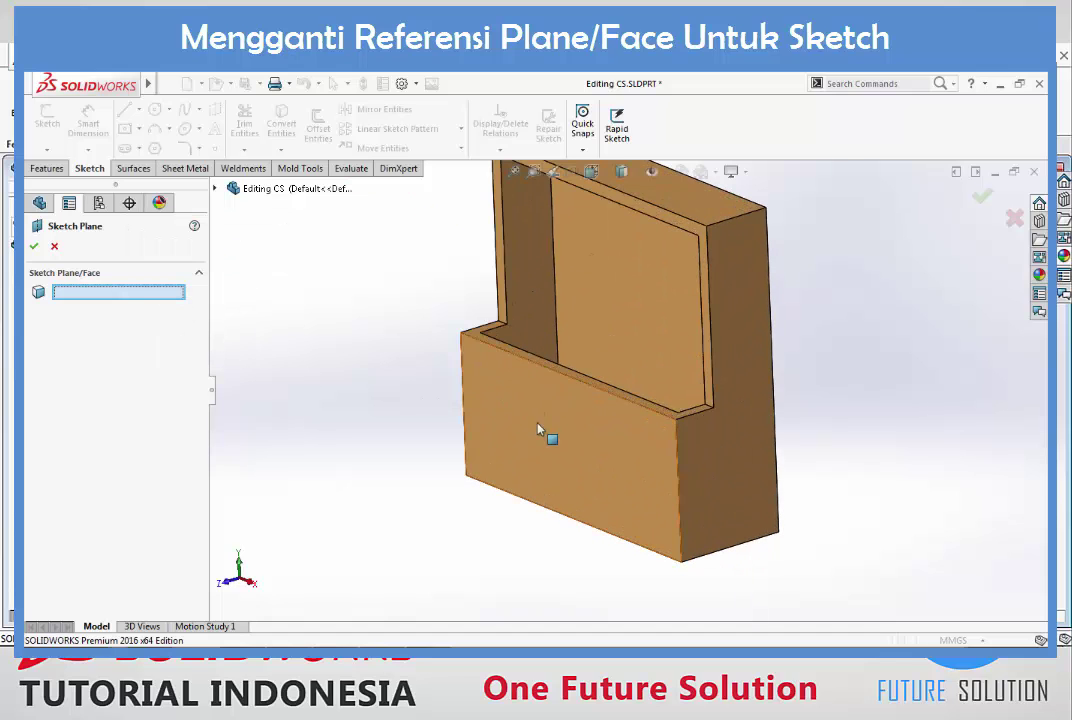
pyautogui.click(565, 424)
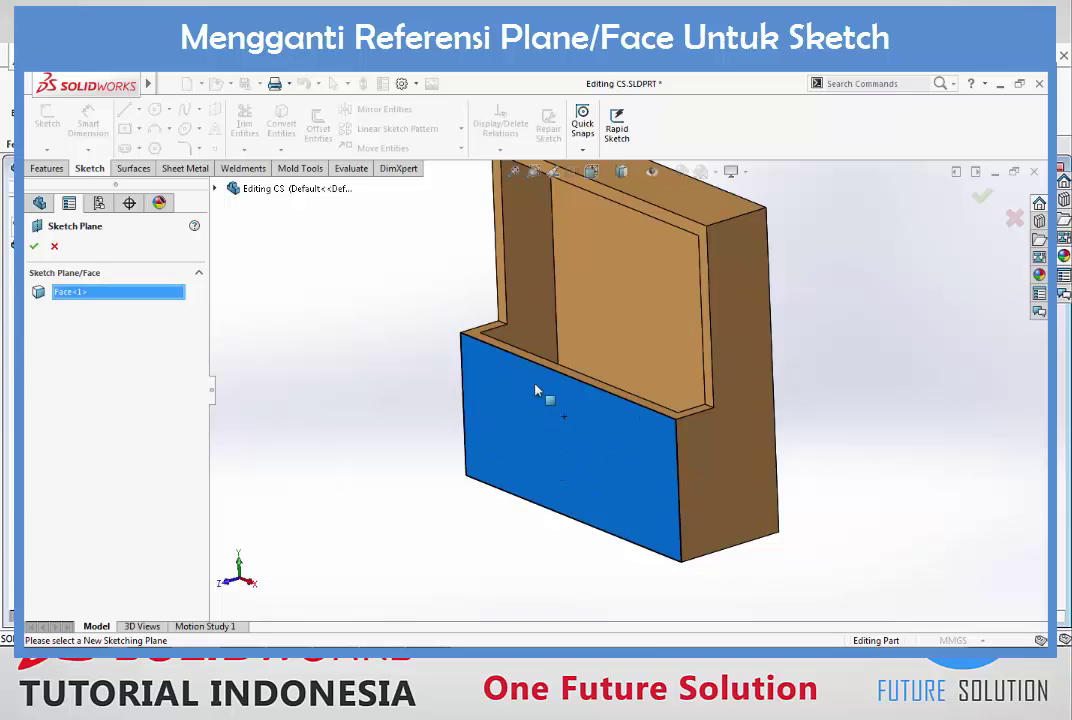
pyautogui.click(34, 246)
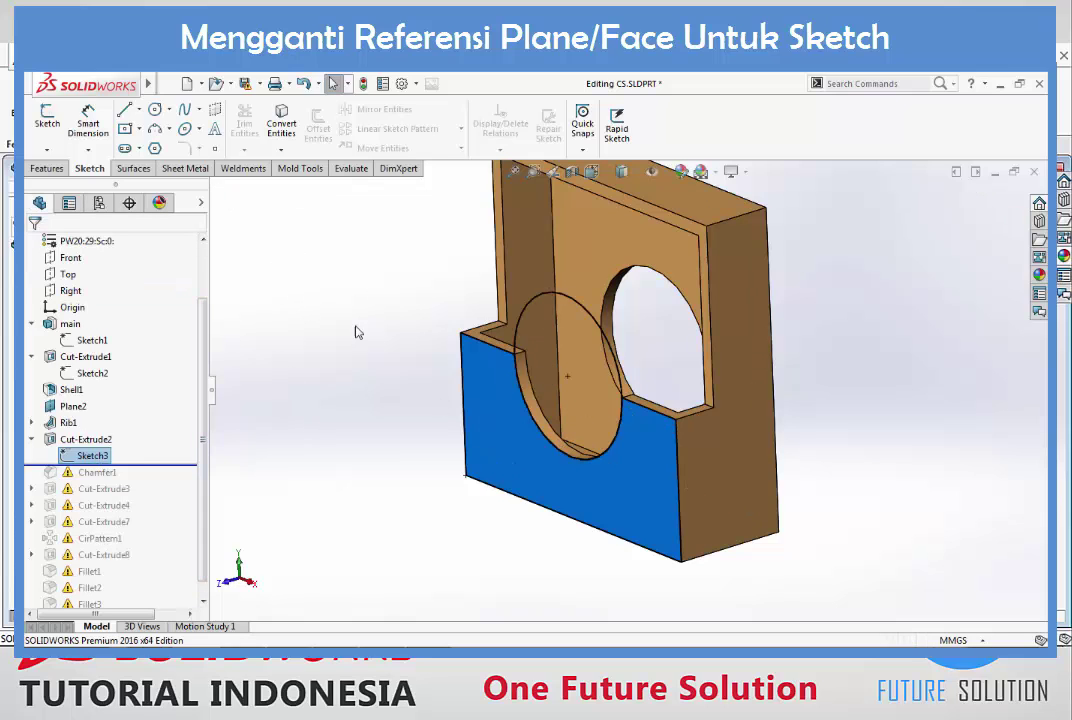
pyautogui.click(395, 338)
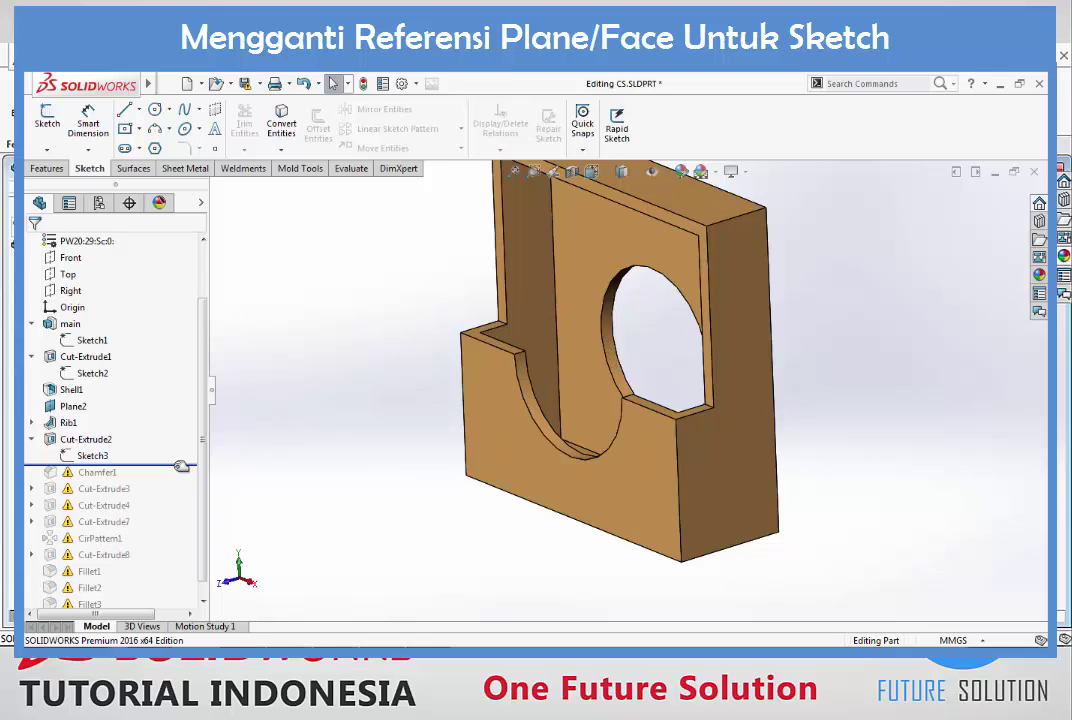
# Step: Roll forward through Chamfer1 and Cut-Extrude3, check Cut-Extrude4's warning, and expand it to show Sketch6
pyautogui.moveTo(181, 466)
pyautogui.mouseDown()
pyautogui.moveTo(165, 476)
pyautogui.moveTo(165, 495)
pyautogui.mouseUp()
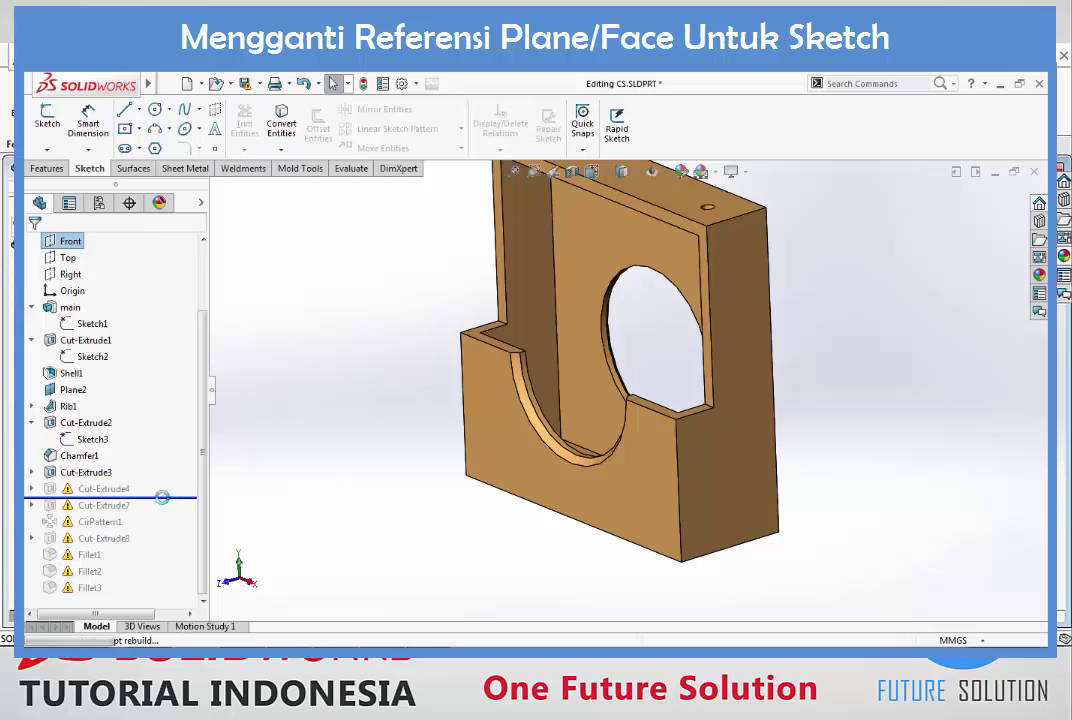
pyautogui.rightClick(104, 492)
pyautogui.click(199, 285)
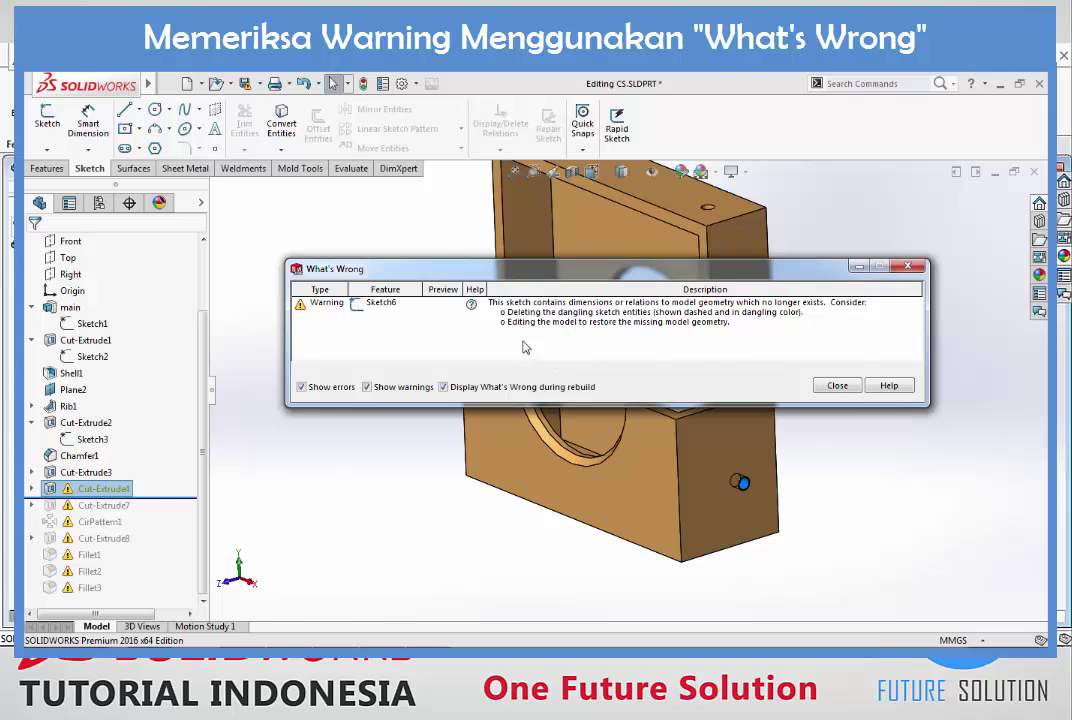
pyautogui.click(836, 387)
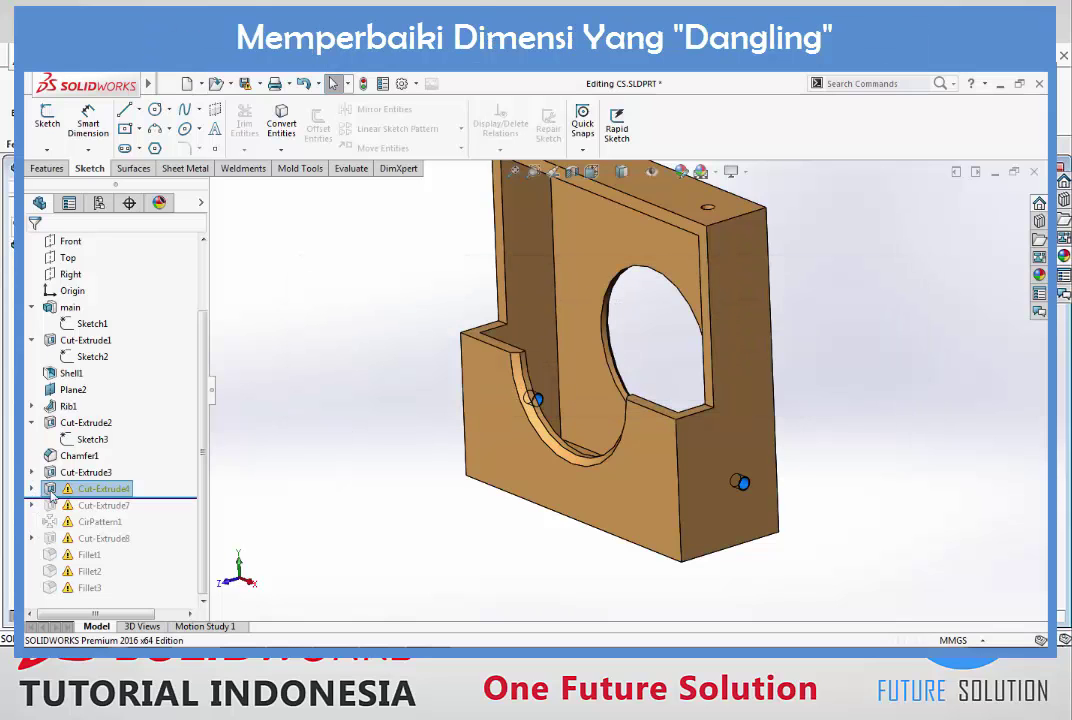
pyautogui.click(32, 490)
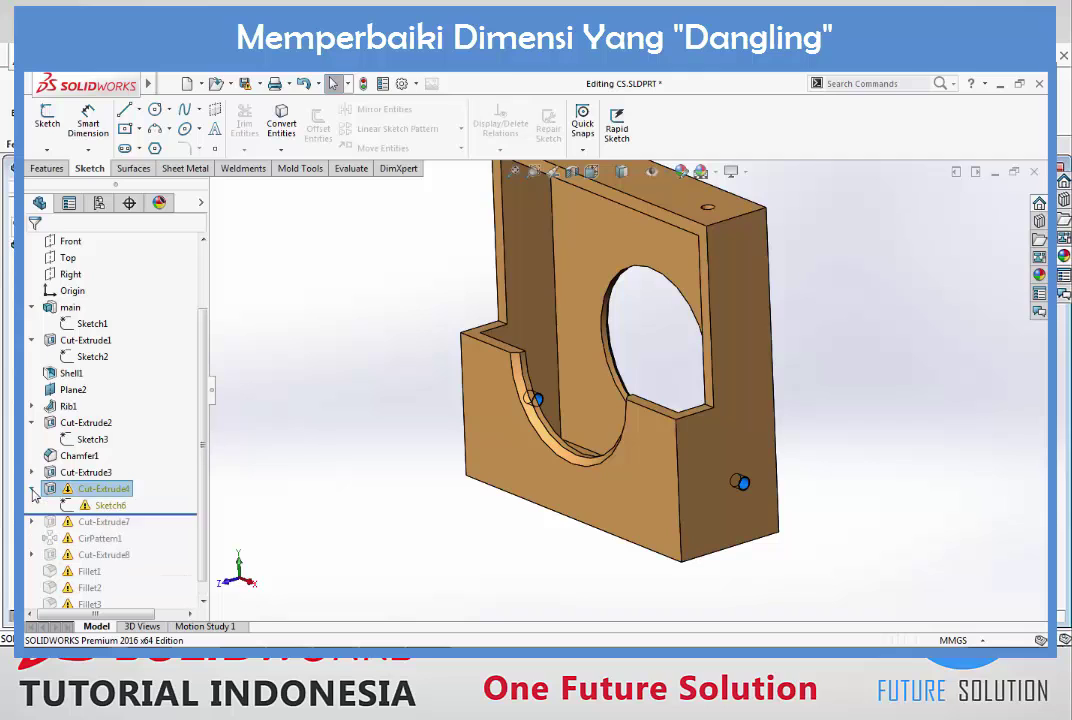
# Step: Edit Sketch6 and select its dangling 9 mm dimension, leaving the value unchanged
pyautogui.rightClick(92, 506)
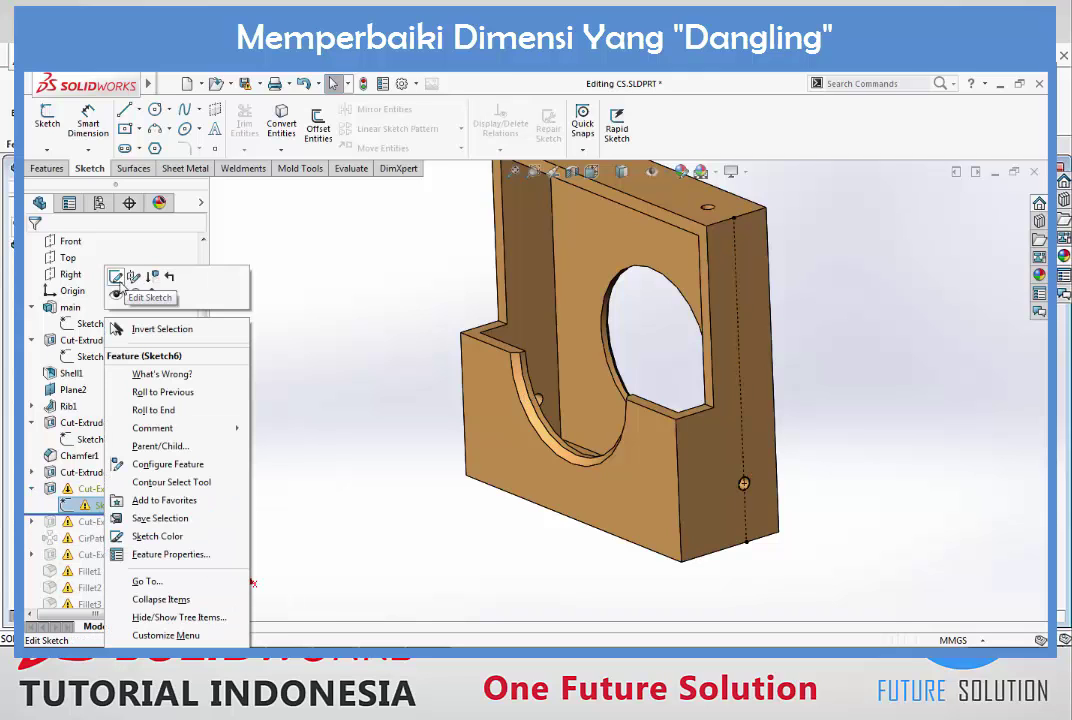
pyautogui.click(116, 278)
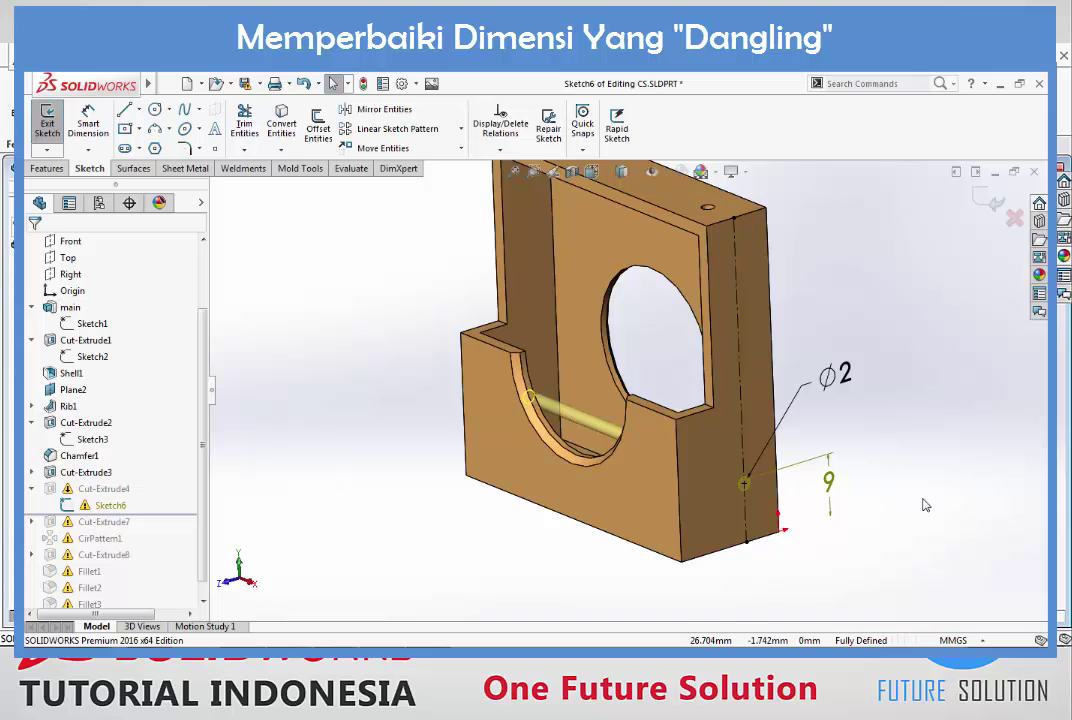
pyautogui.moveTo(924, 505); pyautogui.dragTo(852, 492, button='middle')
pyautogui.scroll(-3, 852, 492)
pyautogui.scroll(-2, 735, 430)
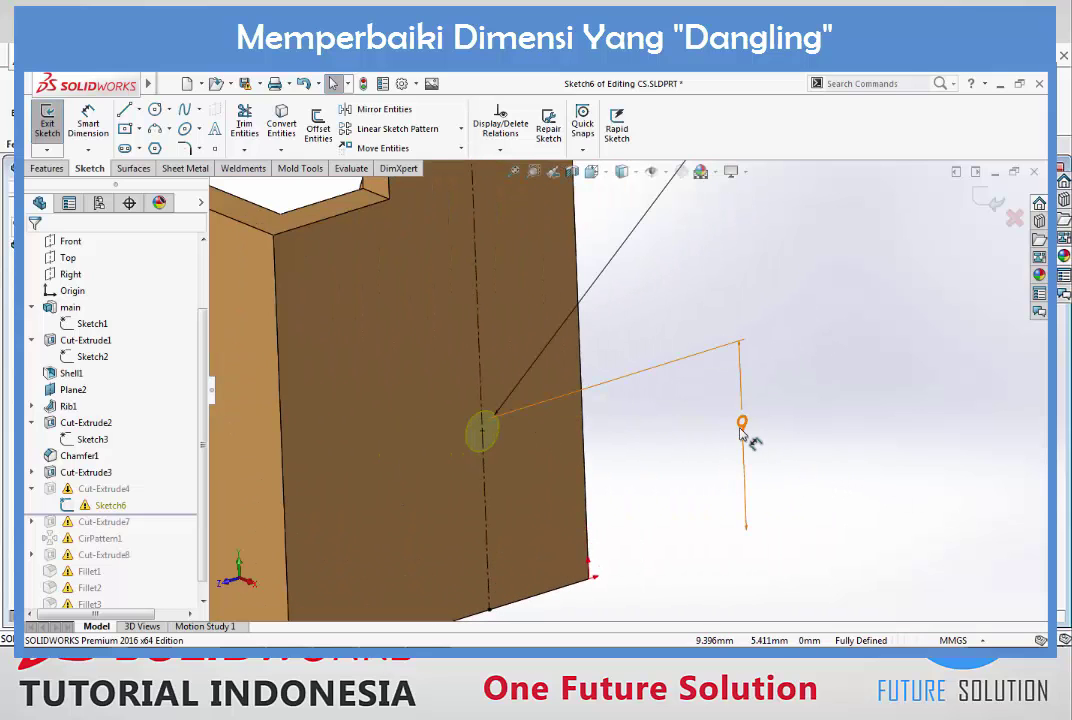
pyautogui.scroll(1, 749, 454)
pyautogui.scroll(1, 740, 464)
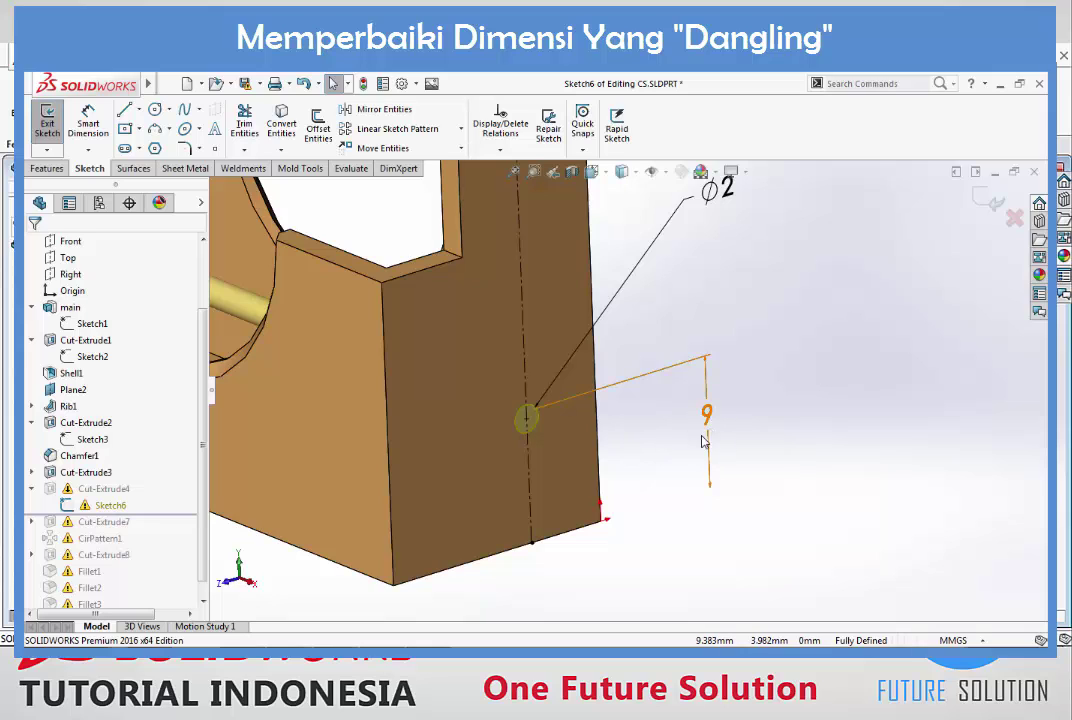
pyautogui.doubleClick(711, 420)
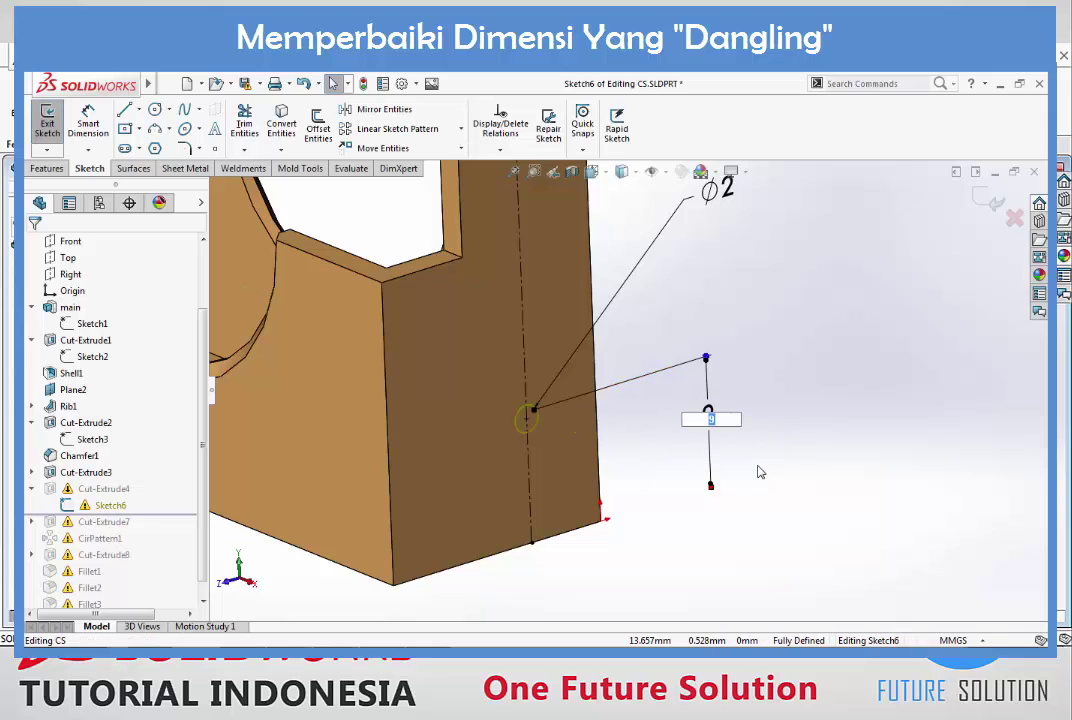
pyautogui.click(871, 353)
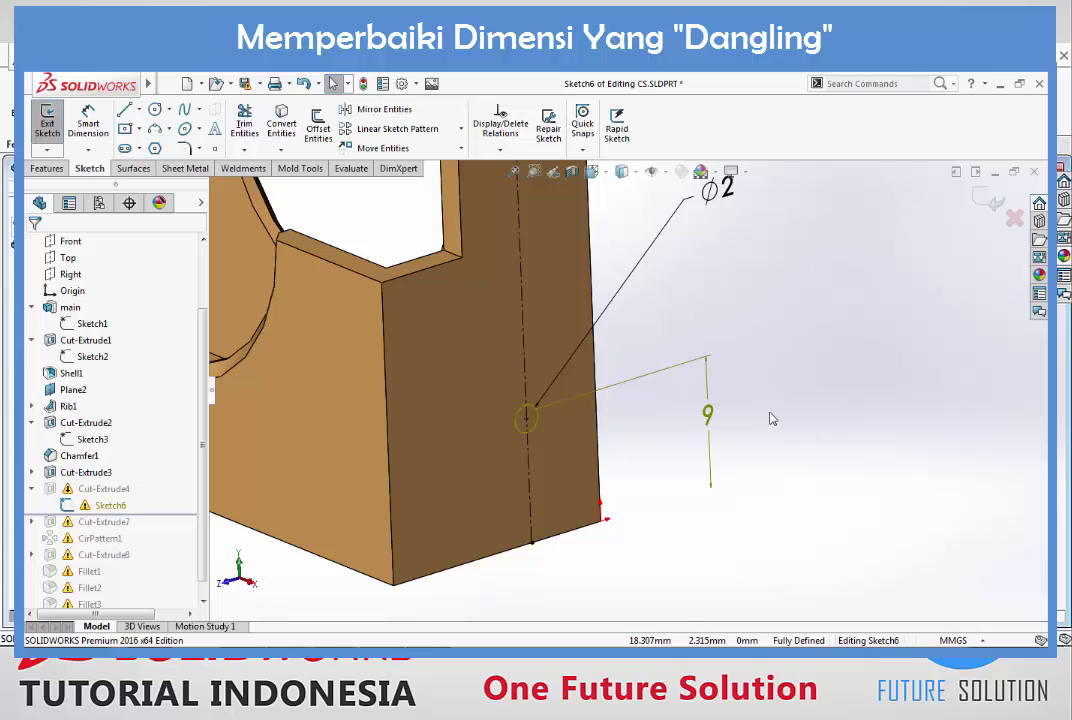
pyautogui.click(710, 378)
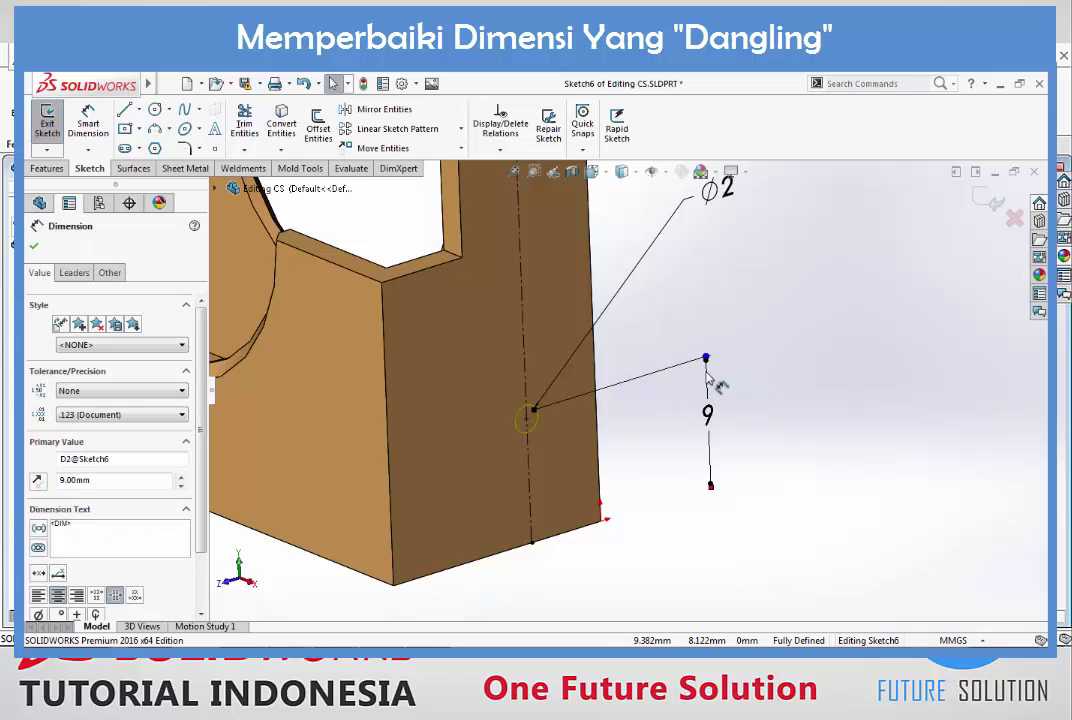
pyautogui.scroll(-5, 716, 451)
pyautogui.scroll(-5, 681, 485)
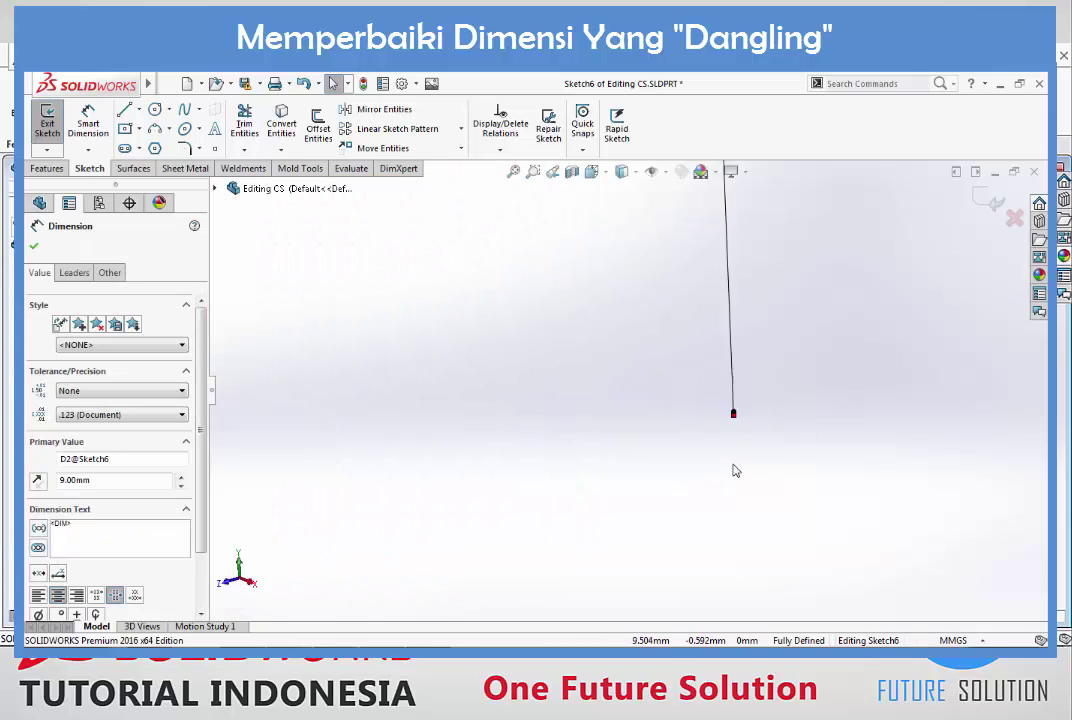
# Step: Drag the 9 mm dimension's dangling endpoint onto the part's bottom edge corner
pyautogui.keyDown('ctrl'); pyautogui.moveTo(734, 471); pyautogui.dragTo(658, 345, button='middle'); pyautogui.keyUp('ctrl')
pyautogui.moveTo(628, 288); pyautogui.dragTo(594, 260)
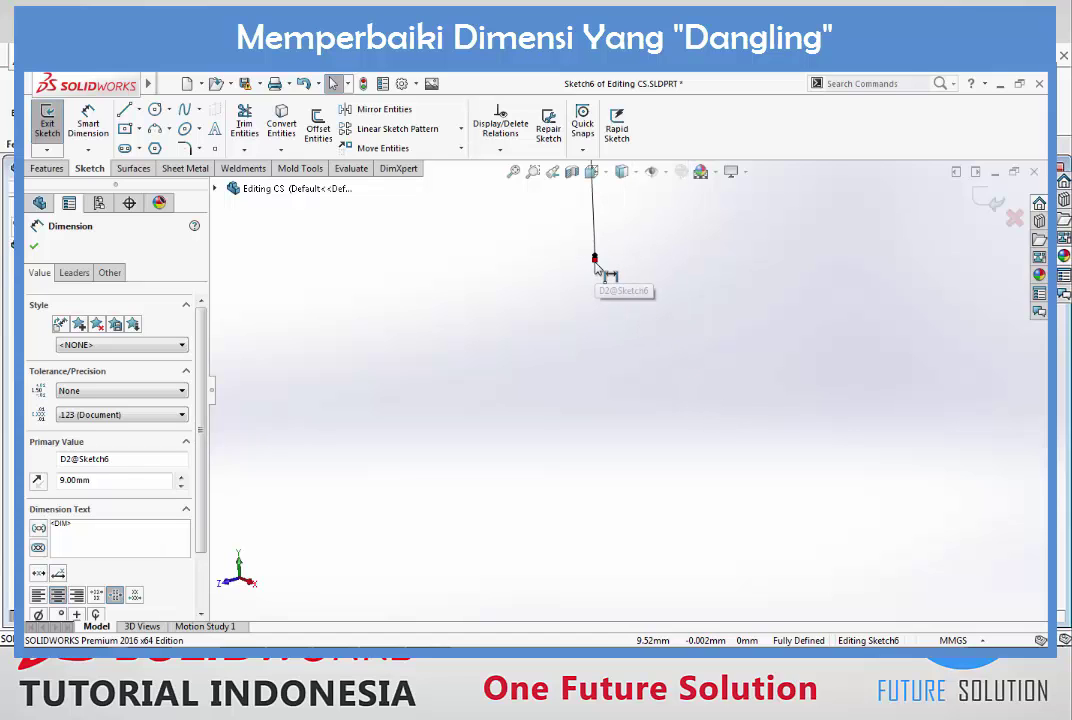
pyautogui.scroll(5, 594, 262)
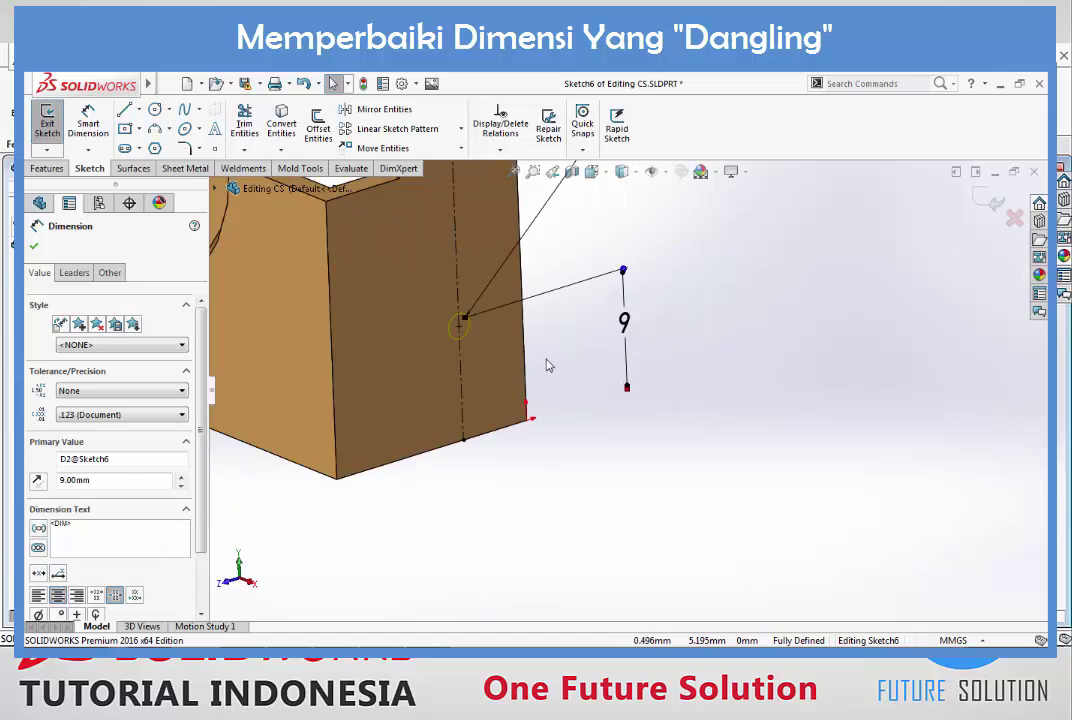
pyautogui.scroll(-2, 547, 363)
pyautogui.scroll(-3, 483, 327)
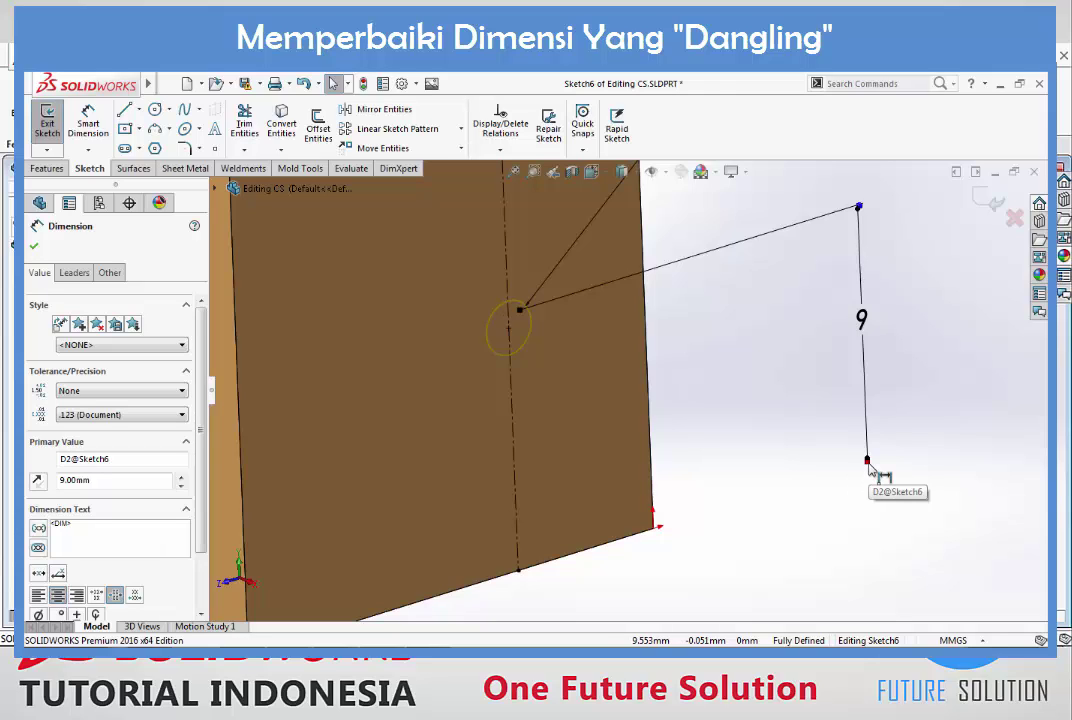
pyautogui.moveTo(868, 463)
pyautogui.mouseDown()
pyautogui.moveTo(773, 497)
pyautogui.moveTo(790, 501)
pyautogui.moveTo(700, 514)
pyautogui.moveTo(630, 541)
pyautogui.mouseUp()
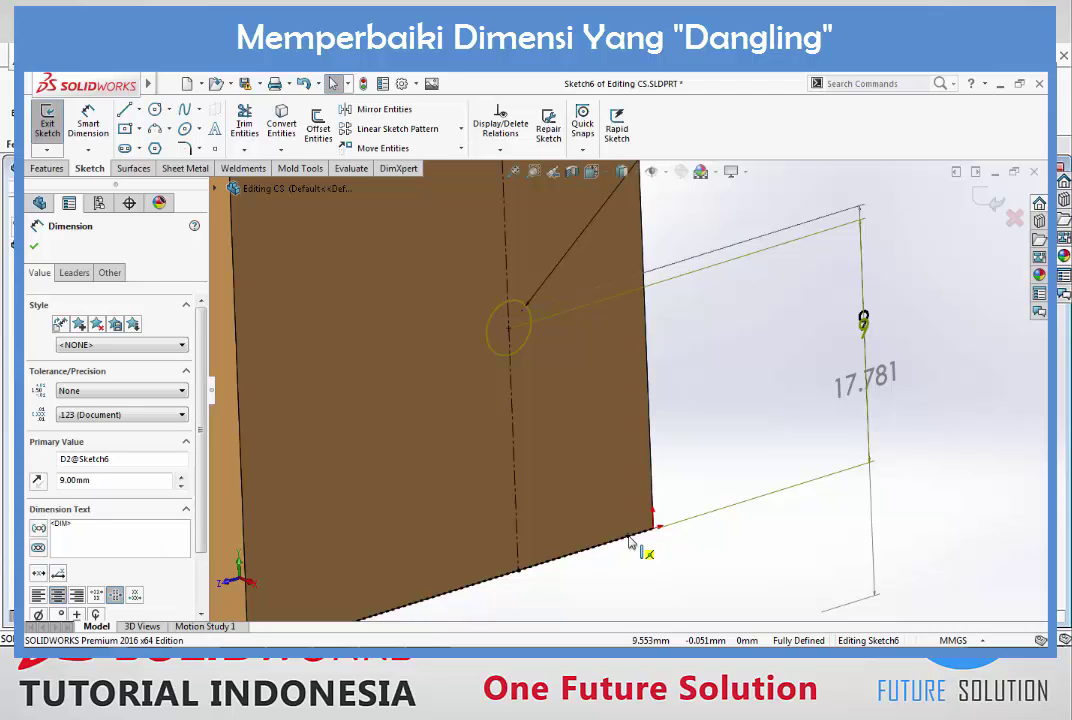
pyautogui.moveTo(630, 541); pyautogui.dragTo(634, 545)
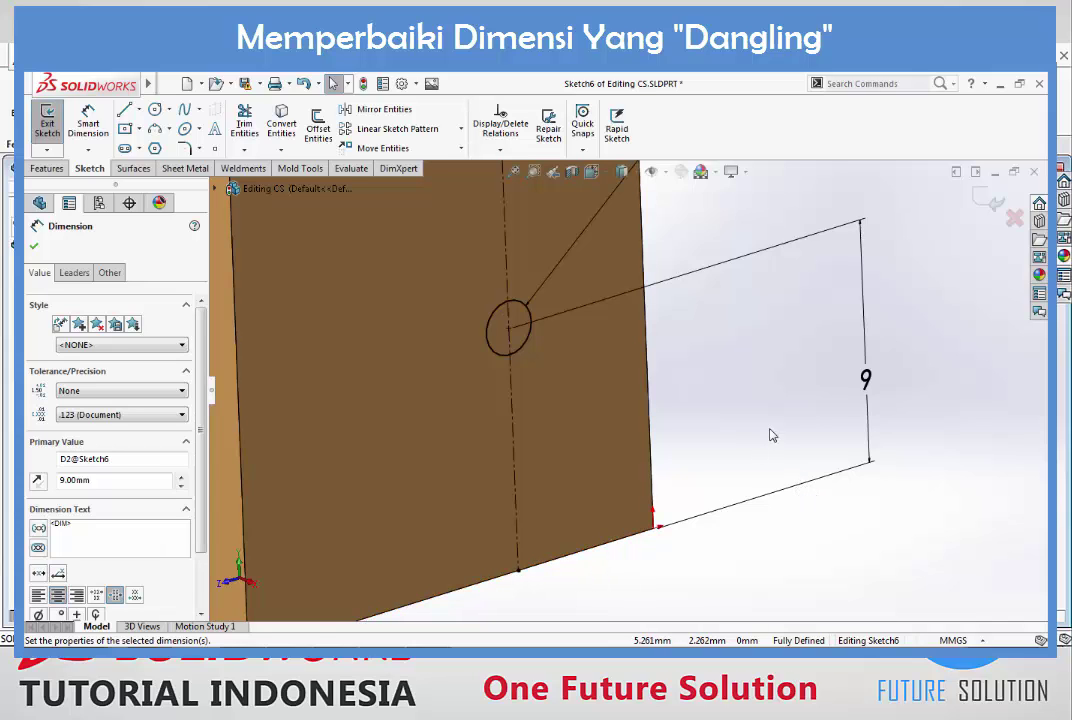
pyautogui.scroll(1, 815, 416)
pyautogui.press('Escape')
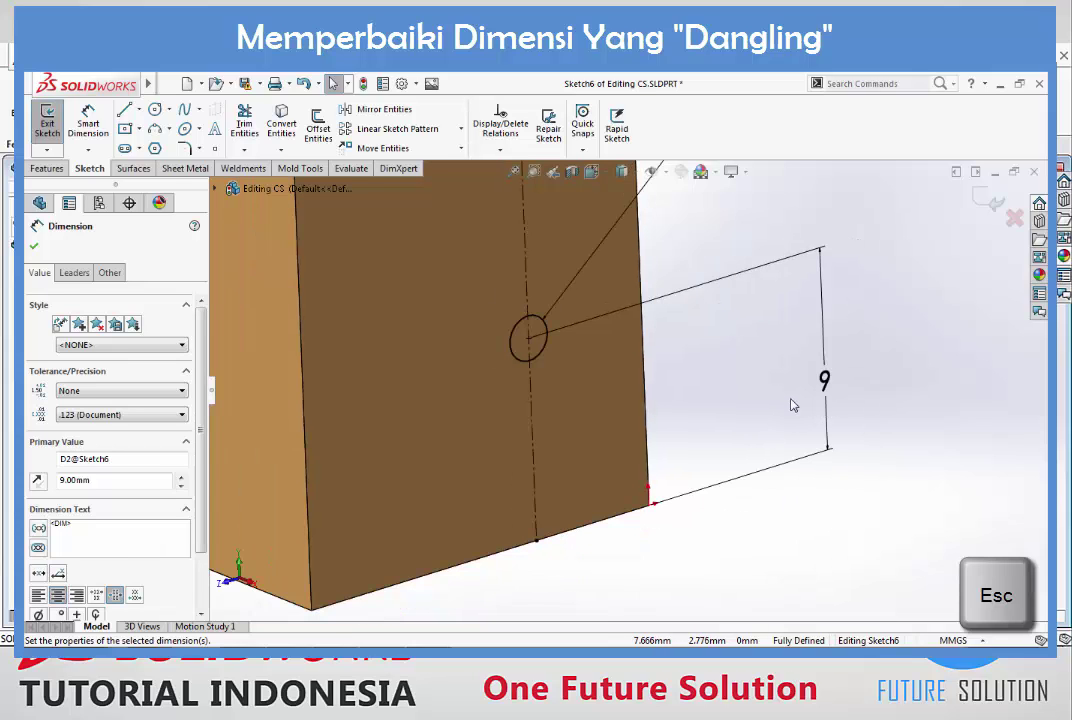
# Step: Exit Sketch6 and roll forward past Cut-Extrude7 through CirPattern1 and Cut-Extrude8
pyautogui.click(988, 205)
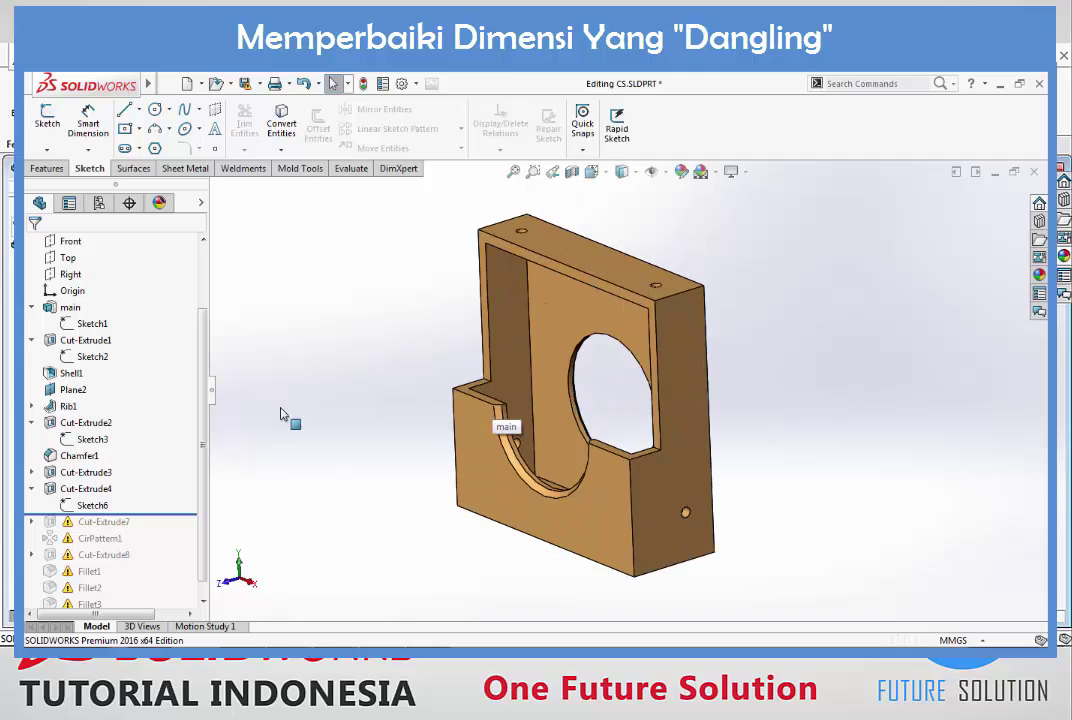
pyautogui.moveTo(186, 513); pyautogui.dragTo(186, 530)
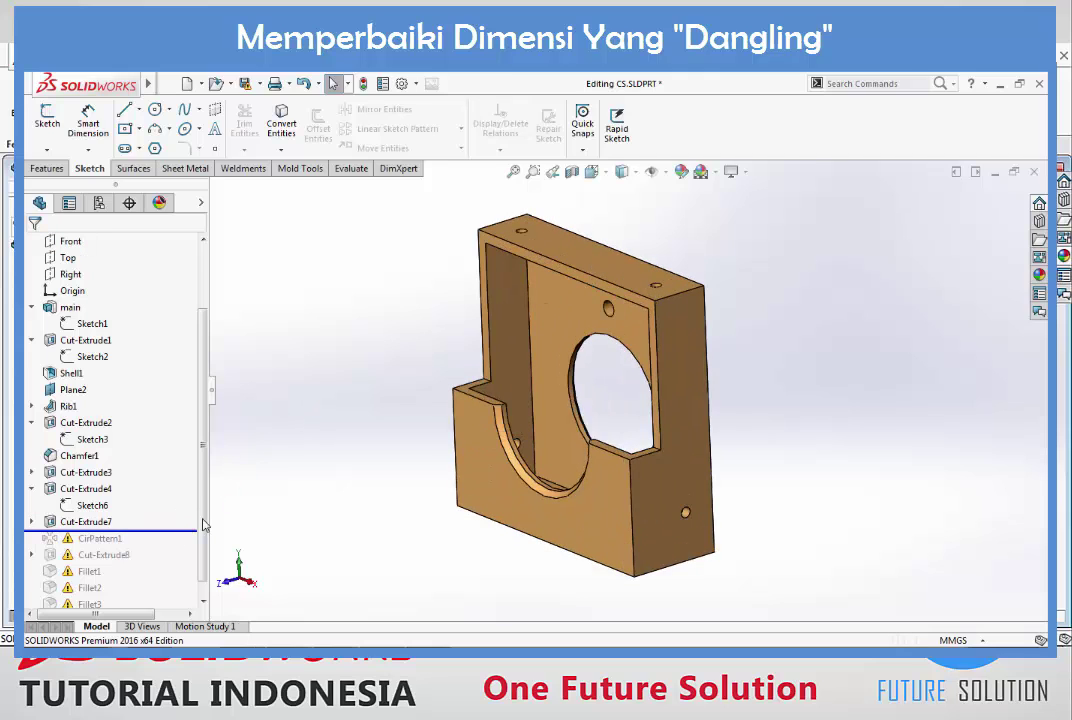
pyautogui.moveTo(160, 516); pyautogui.dragTo(175, 546)
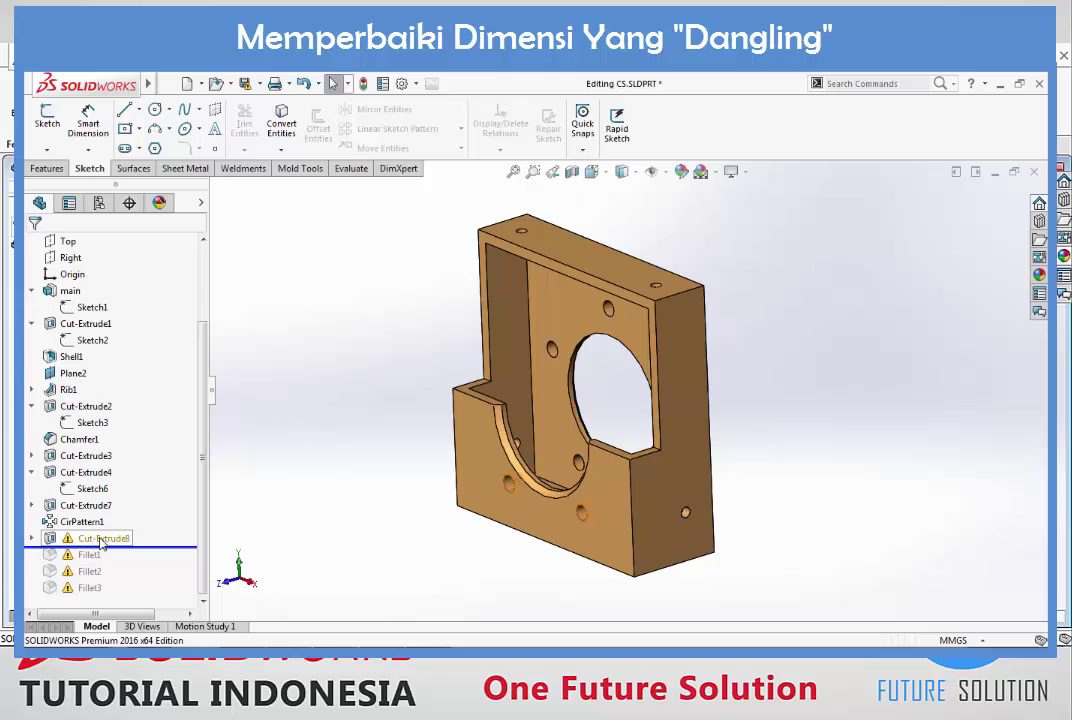
pyautogui.rightClick(101, 541)
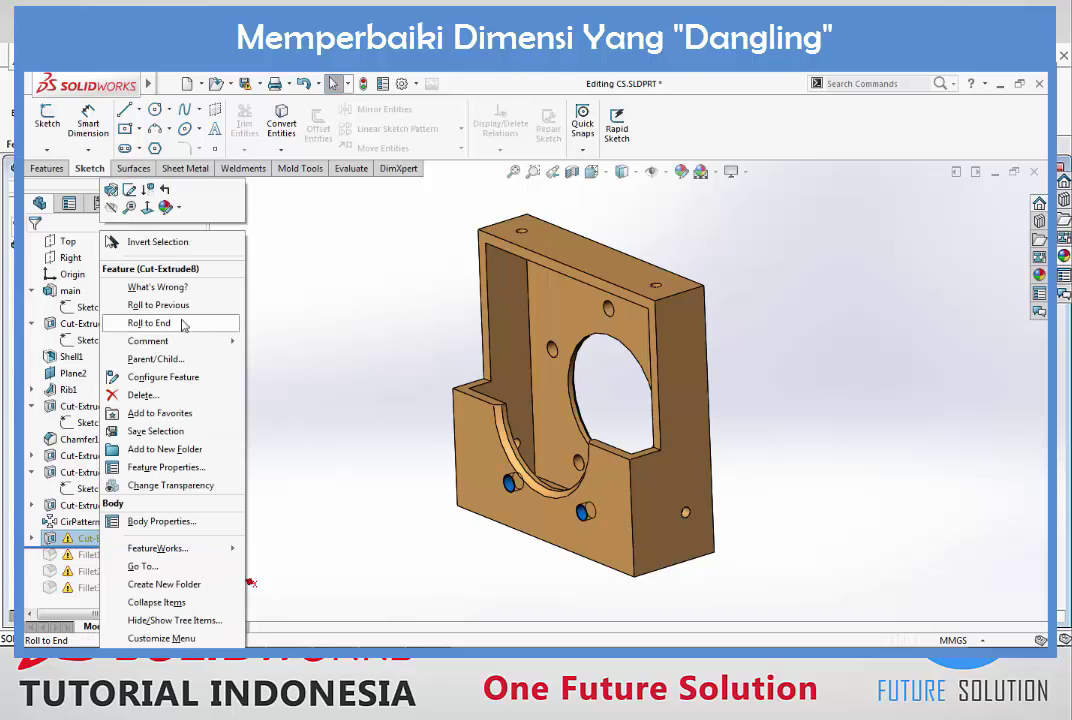
pyautogui.click(185, 281)
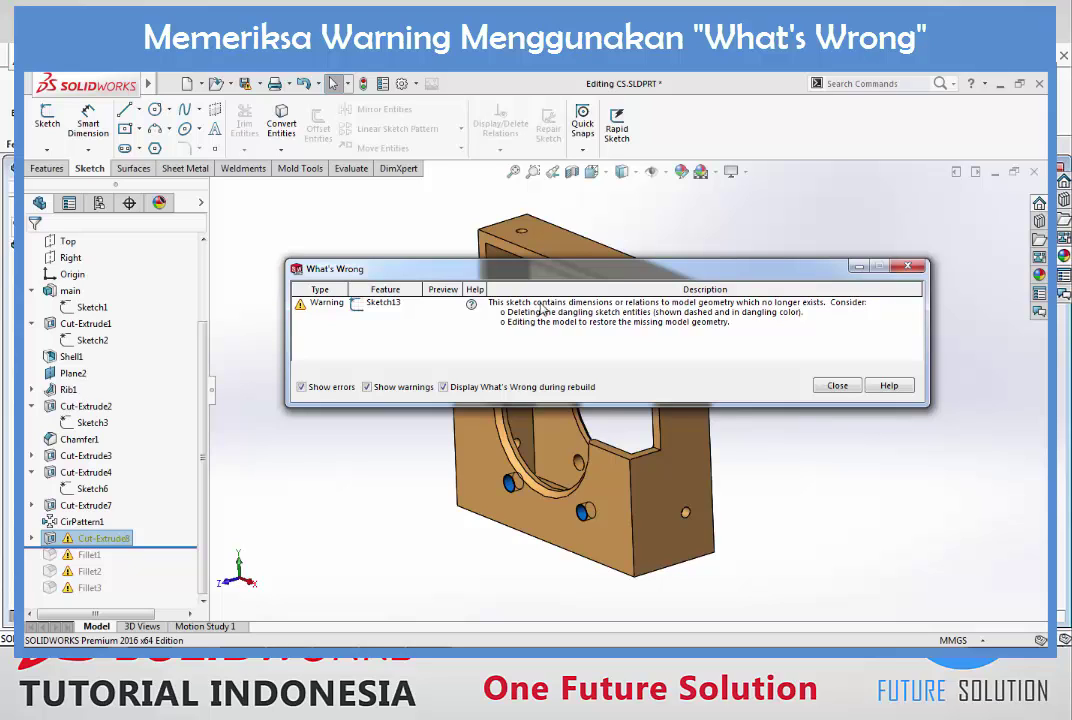
pyautogui.click(837, 385)
# Step: Edit Sketch13 from Cut-Extrude8 and select a dangling Ø3 circle to inspect its relations
pyautogui.rightClick(96, 541)
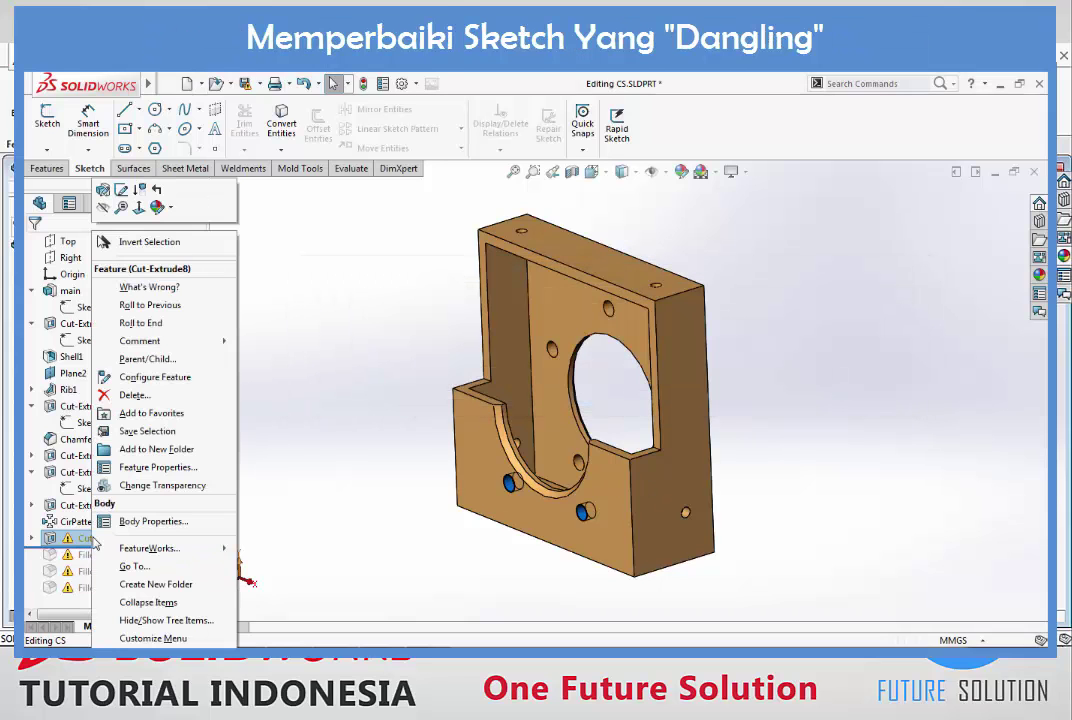
pyautogui.click(121, 189)
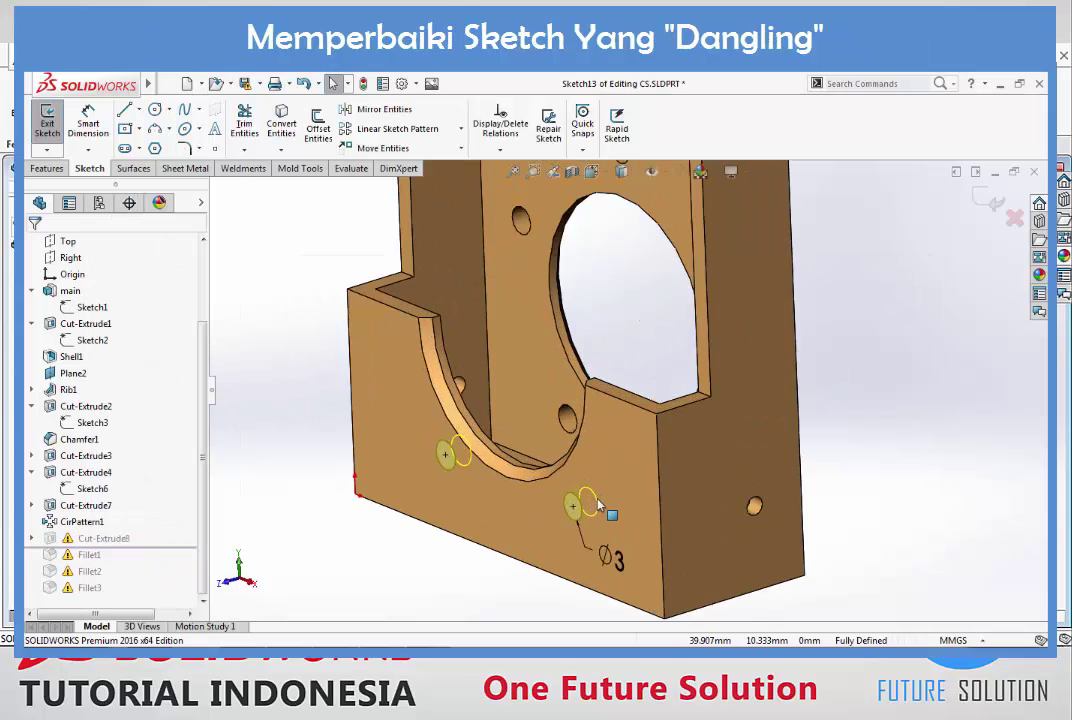
pyautogui.scroll(-1, 598, 507)
pyautogui.scroll(-2, 574, 500)
pyautogui.scroll(-2, 562, 410)
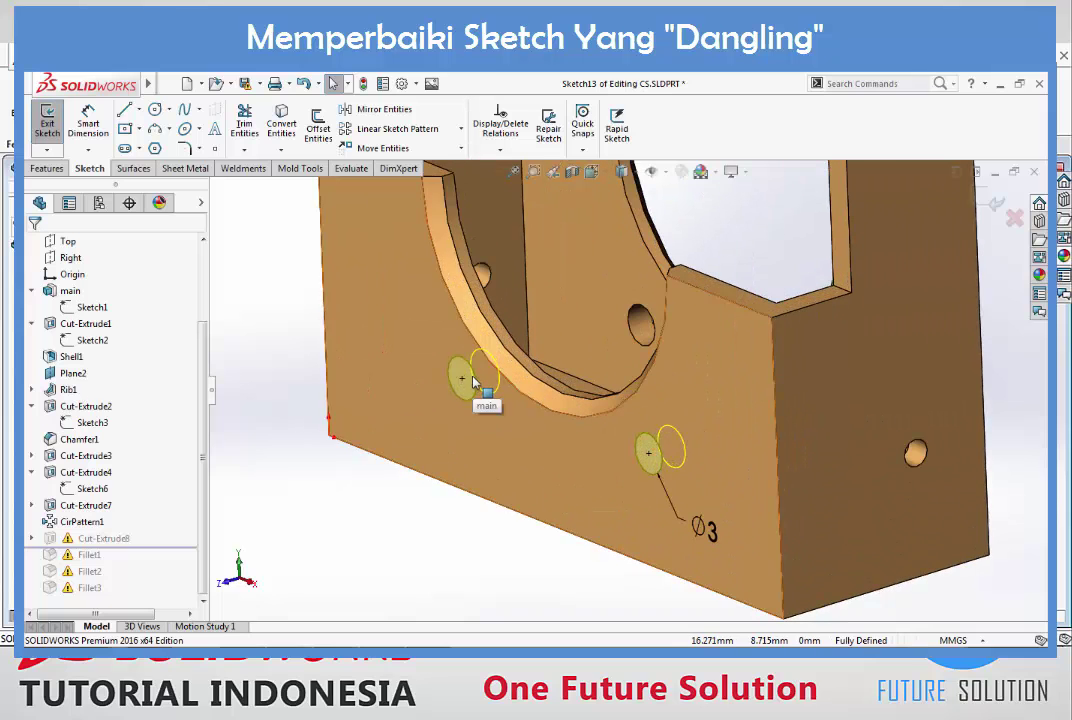
pyautogui.scroll(2, 665, 450)
pyautogui.scroll(2, 645, 425)
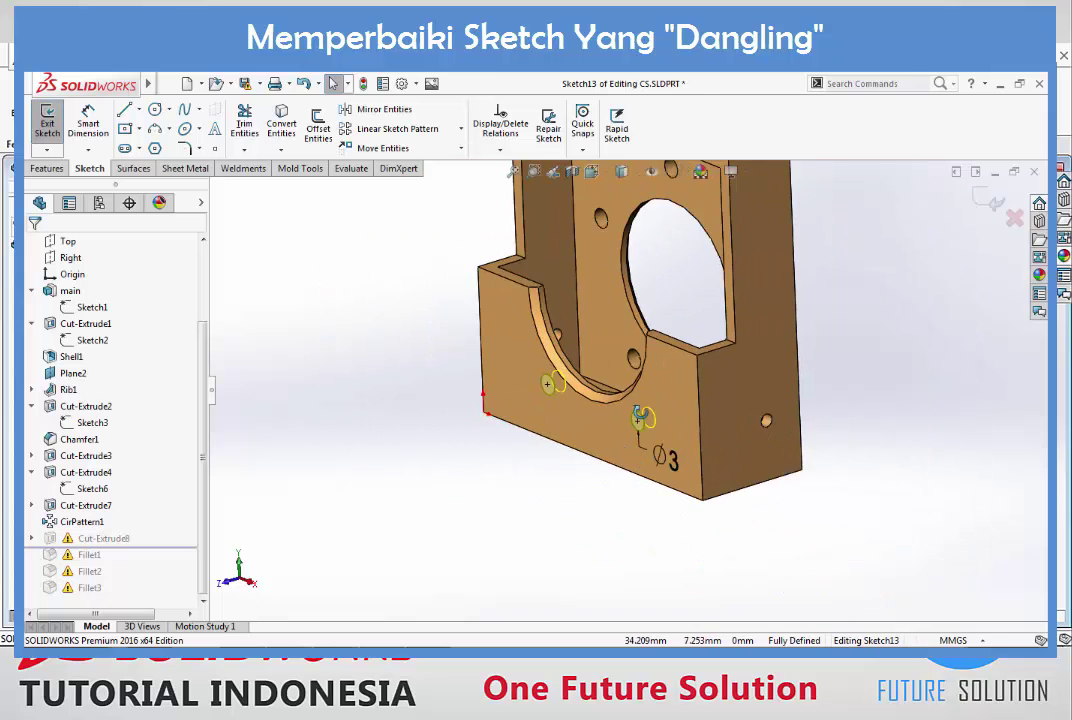
pyautogui.scroll(-2, 640, 418)
pyautogui.scroll(-1, 641, 419)
pyautogui.scroll(-2, 642, 420)
pyautogui.scroll(-2, 645, 423)
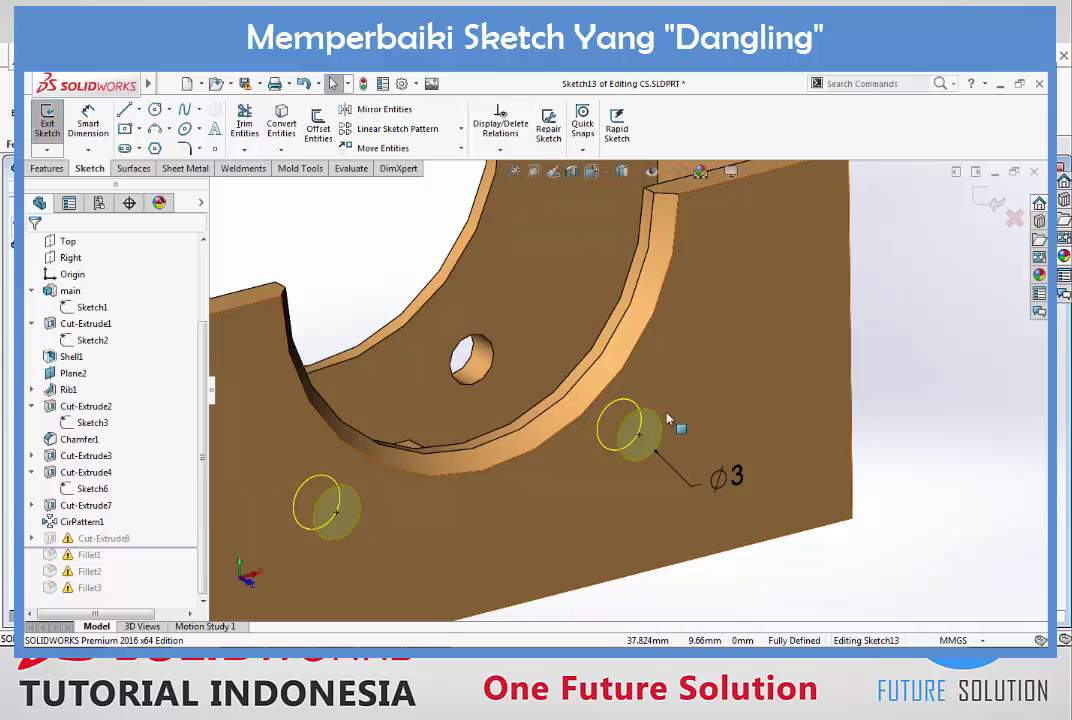
pyautogui.moveTo(636, 432)
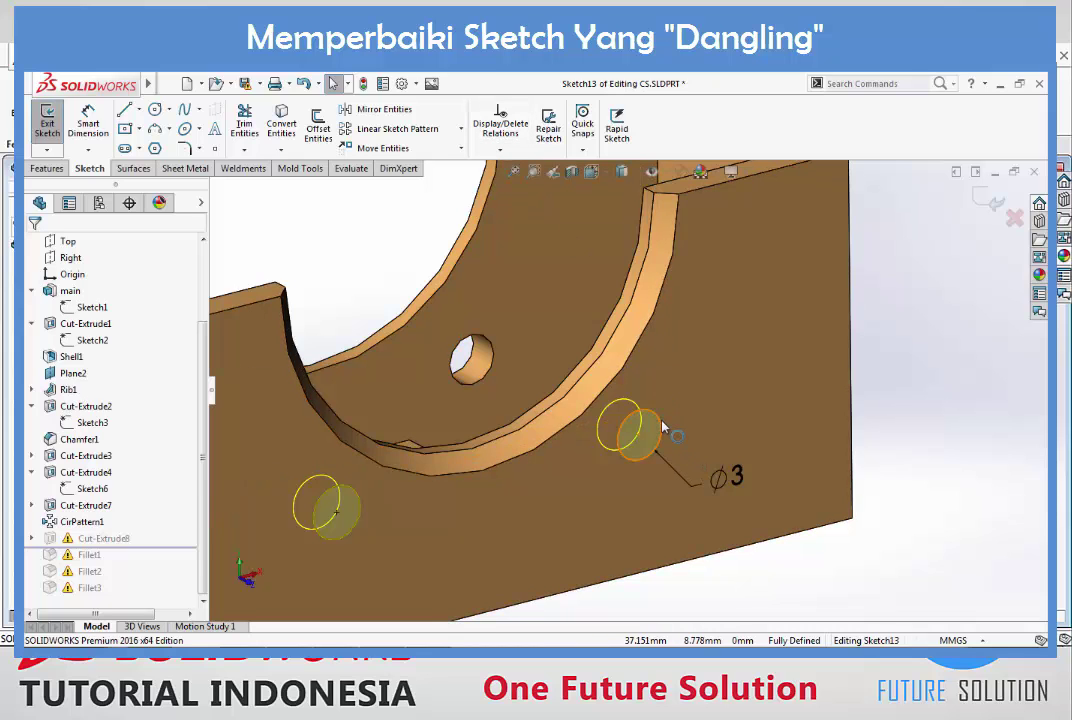
pyautogui.click(628, 450)
pyautogui.scroll(-5, 575, 454)
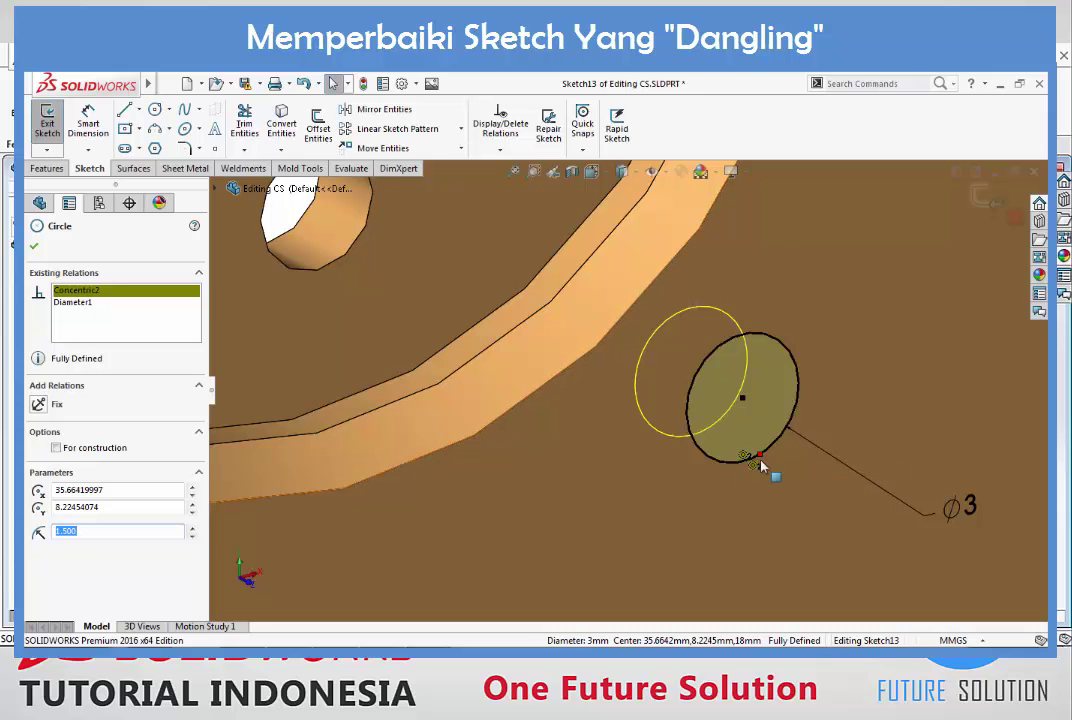
pyautogui.scroll(3, 610, 424)
pyautogui.scroll(2, 527, 343)
pyautogui.scroll(-3, 527, 343)
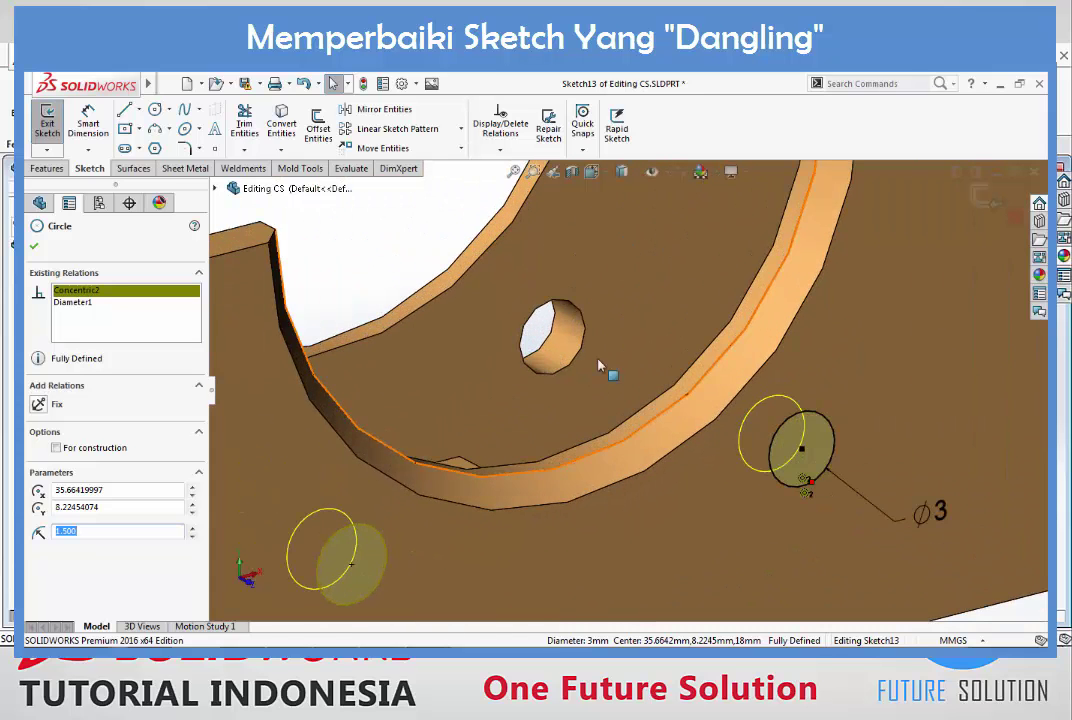
pyautogui.scroll(-1, 805, 484)
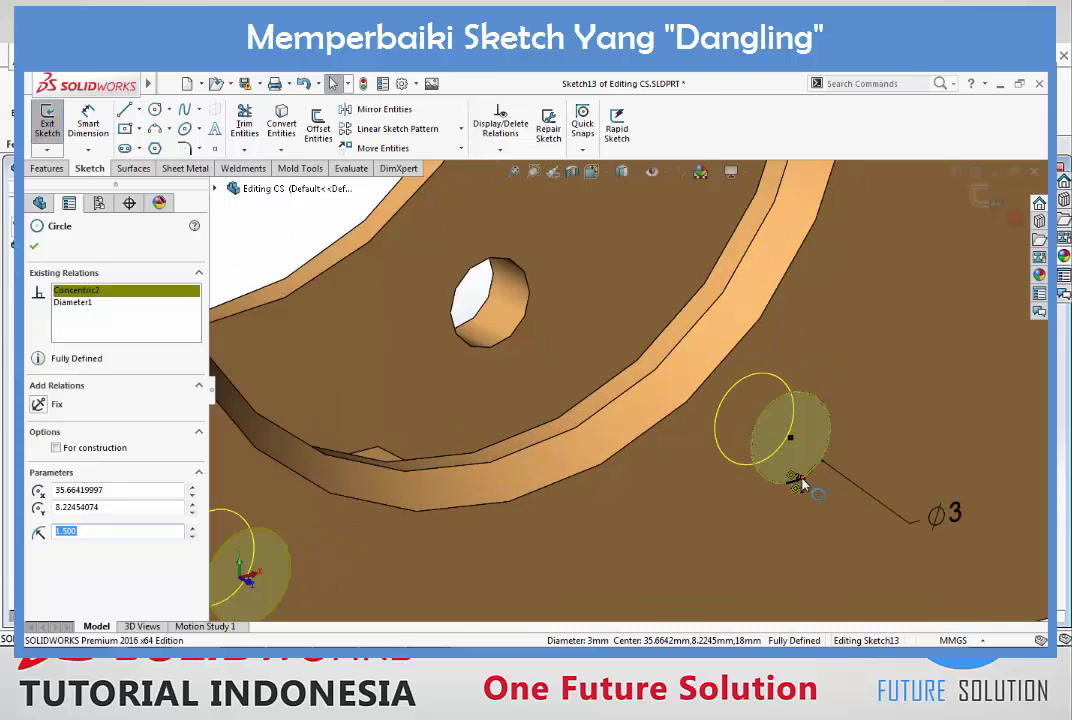
# Step: Drag the Ø3 circles' dangling relation handles onto the existing hole edges to reattach Coradial1
pyautogui.moveTo(795, 488); pyautogui.dragTo(505, 308, button='middle')
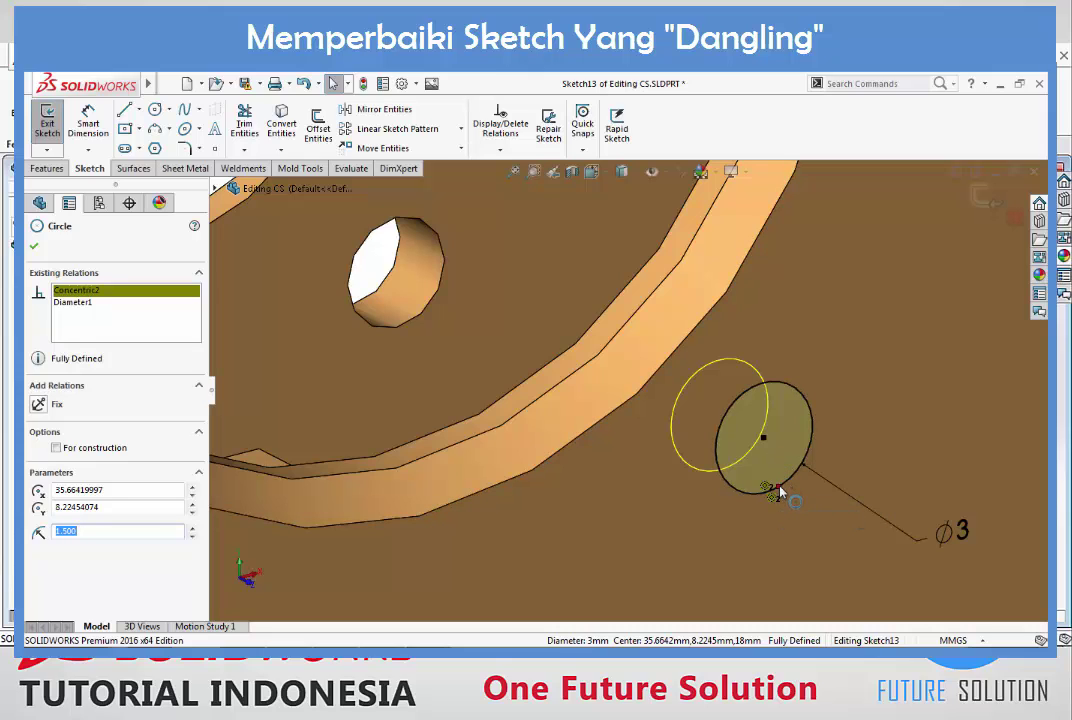
pyautogui.moveTo(777, 492); pyautogui.dragTo(541, 407)
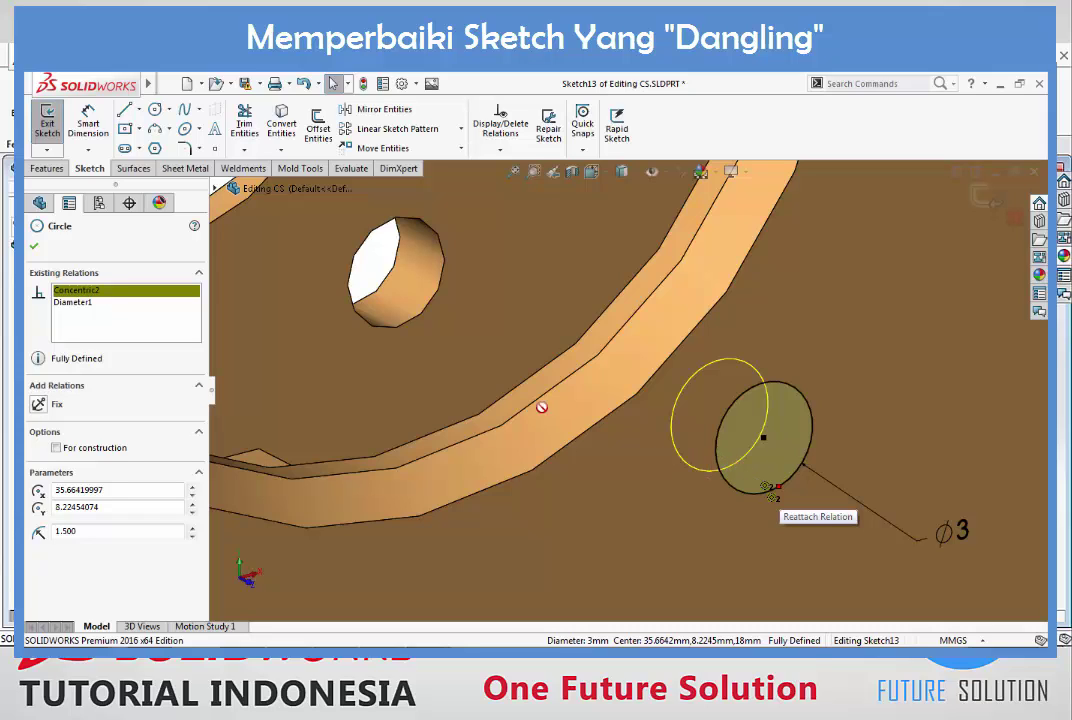
pyautogui.moveTo(435, 315); pyautogui.dragTo(430, 313)
pyautogui.moveTo(430, 315); pyautogui.dragTo(430, 315)
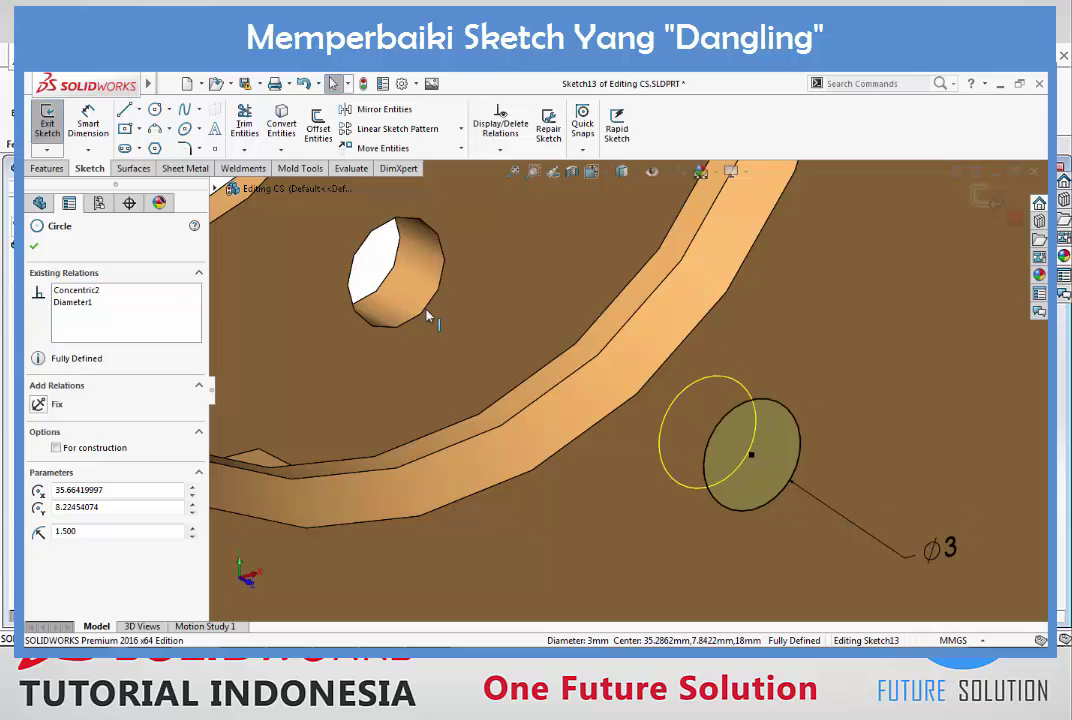
pyautogui.scroll(5, 640, 400)
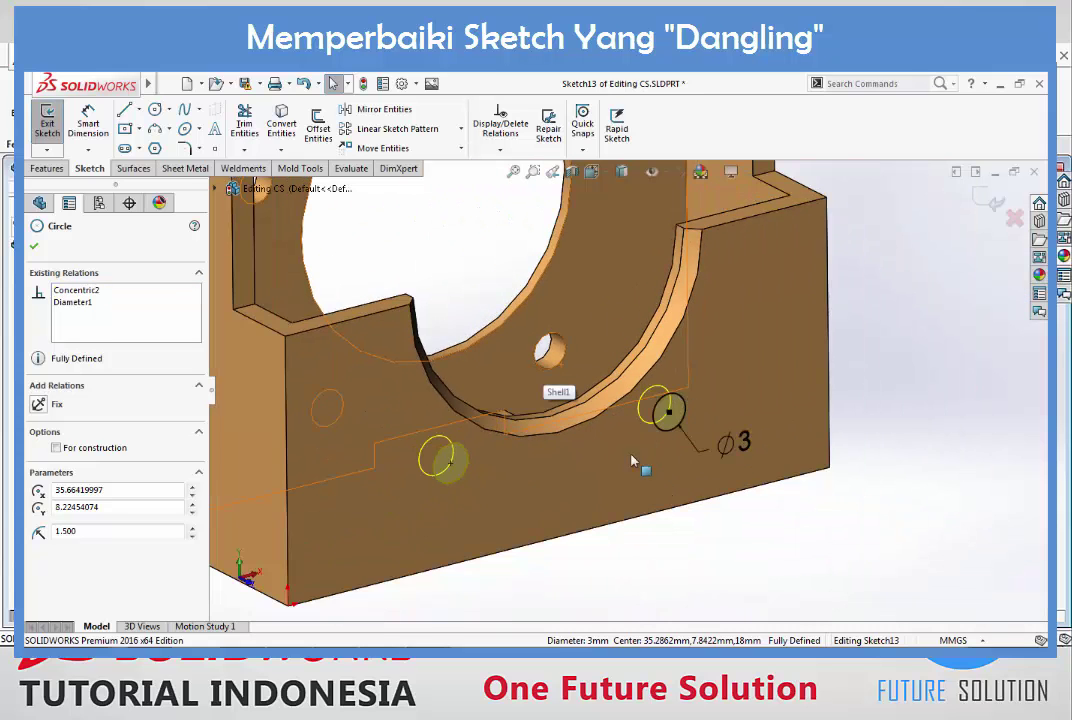
pyautogui.scroll(-3, 470, 450)
pyautogui.click(500, 430)
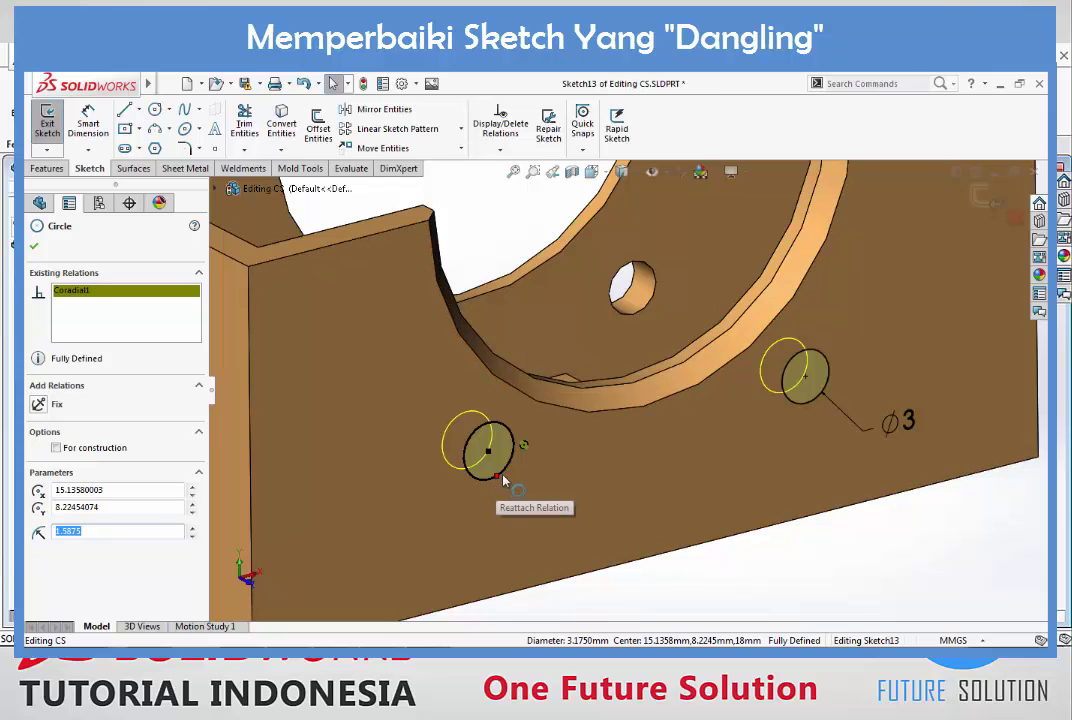
pyautogui.scroll(5, 480, 455)
pyautogui.scroll(2, 490, 460)
pyautogui.scroll(-1, 503, 463)
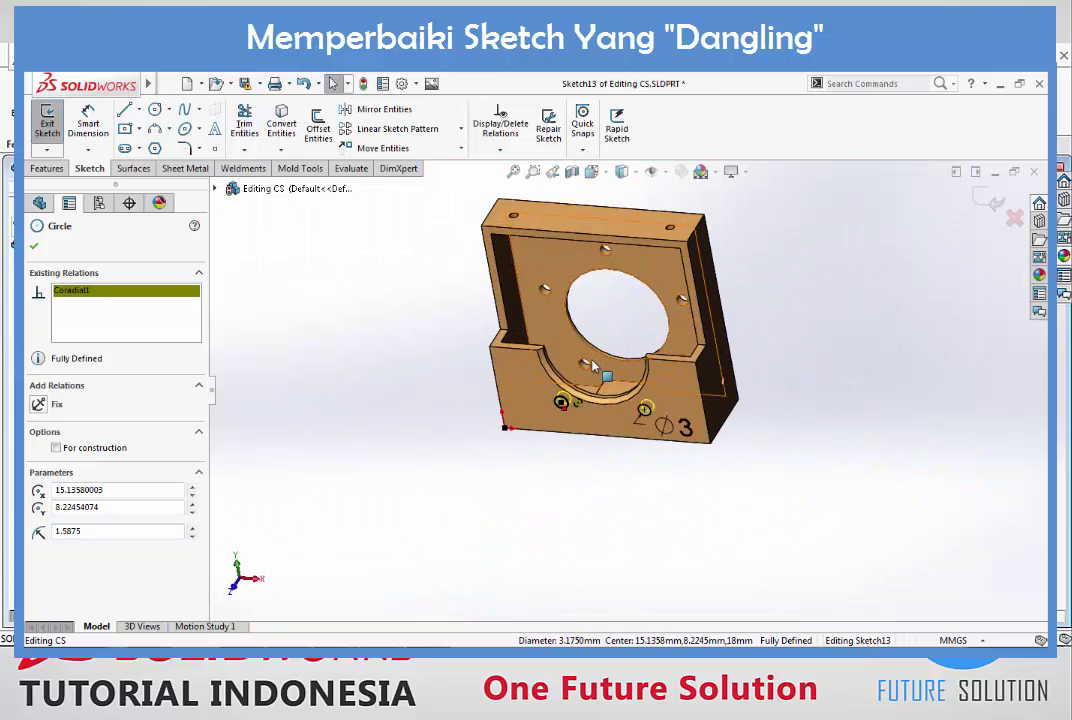
pyautogui.scroll(-3, 520, 480)
pyautogui.scroll(-2, 540, 500)
pyautogui.scroll(-1, 565, 528)
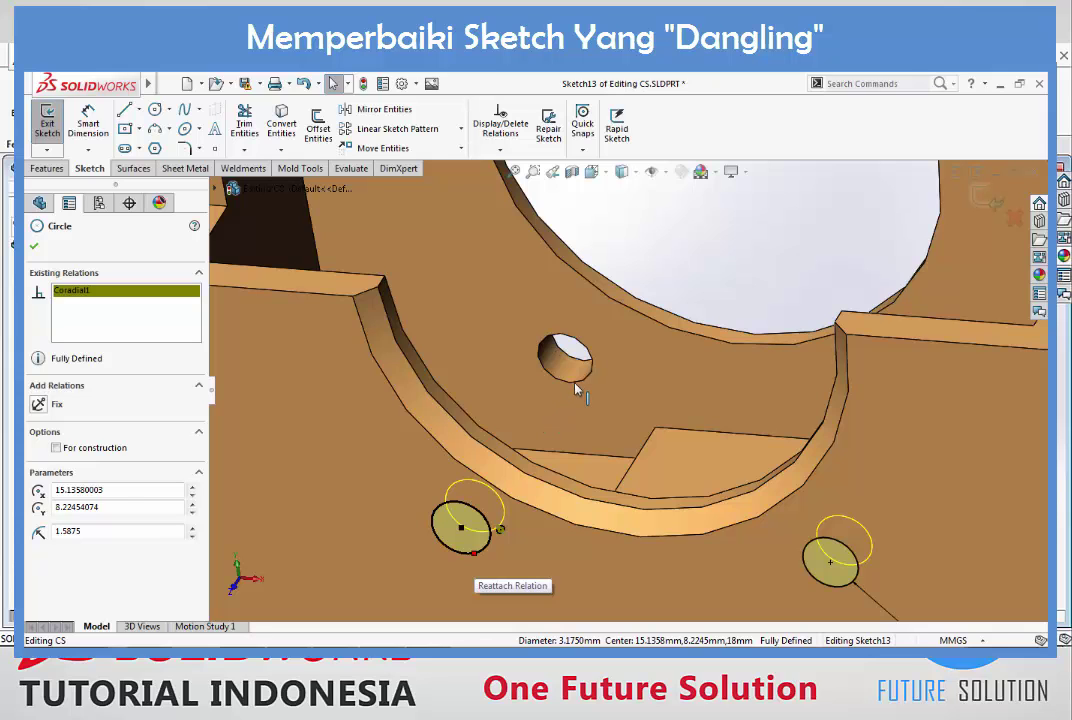
pyautogui.scroll(3, 578, 364)
pyautogui.scroll(2, 681, 349)
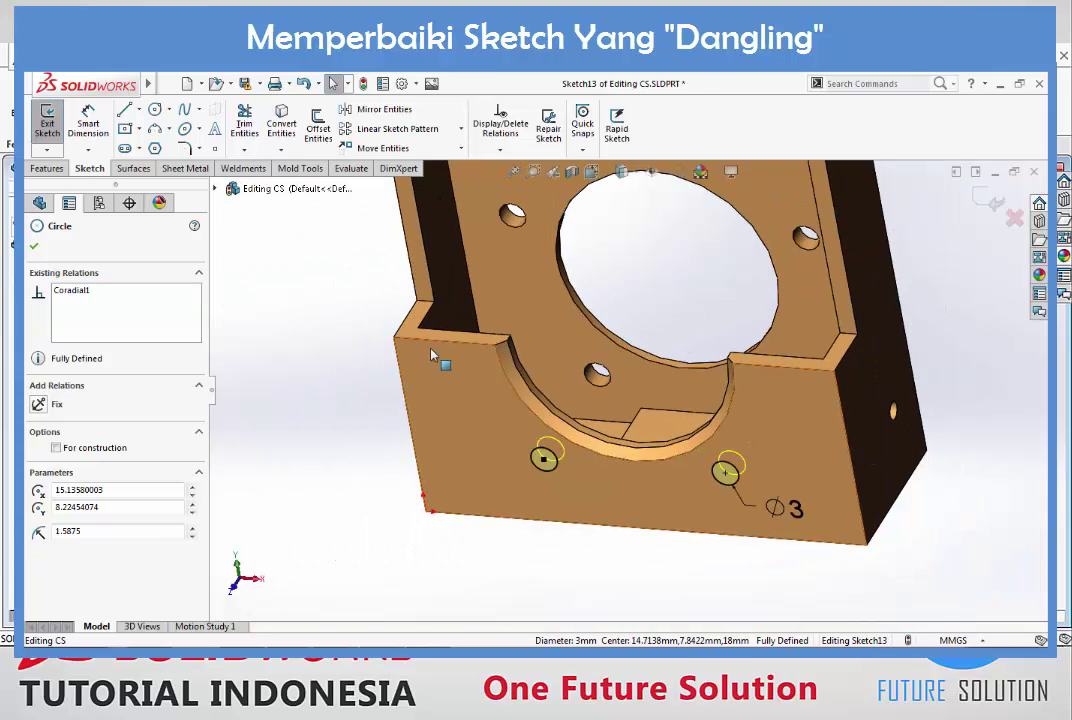
# Step: Close the Circle PropertyManager and clear the circle selection
pyautogui.click(36, 248)
pyautogui.moveTo(527, 358); pyautogui.dragTo(697, 375, button='middle')
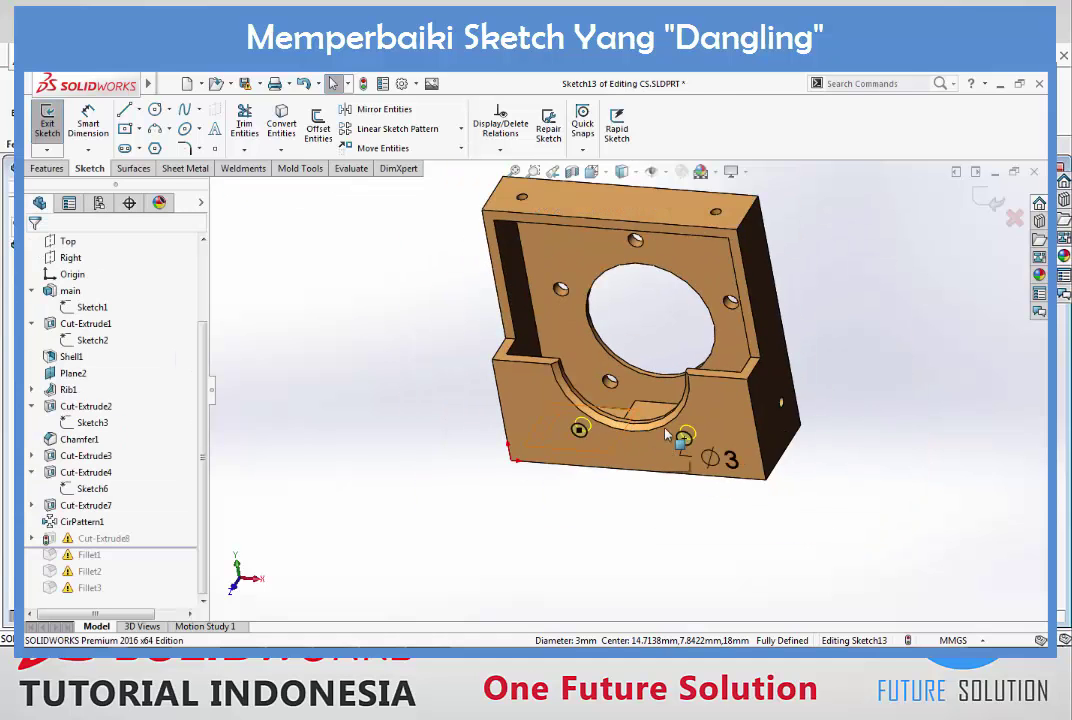
pyautogui.press('Escape')
pyautogui.scroll(-3, 645, 408)
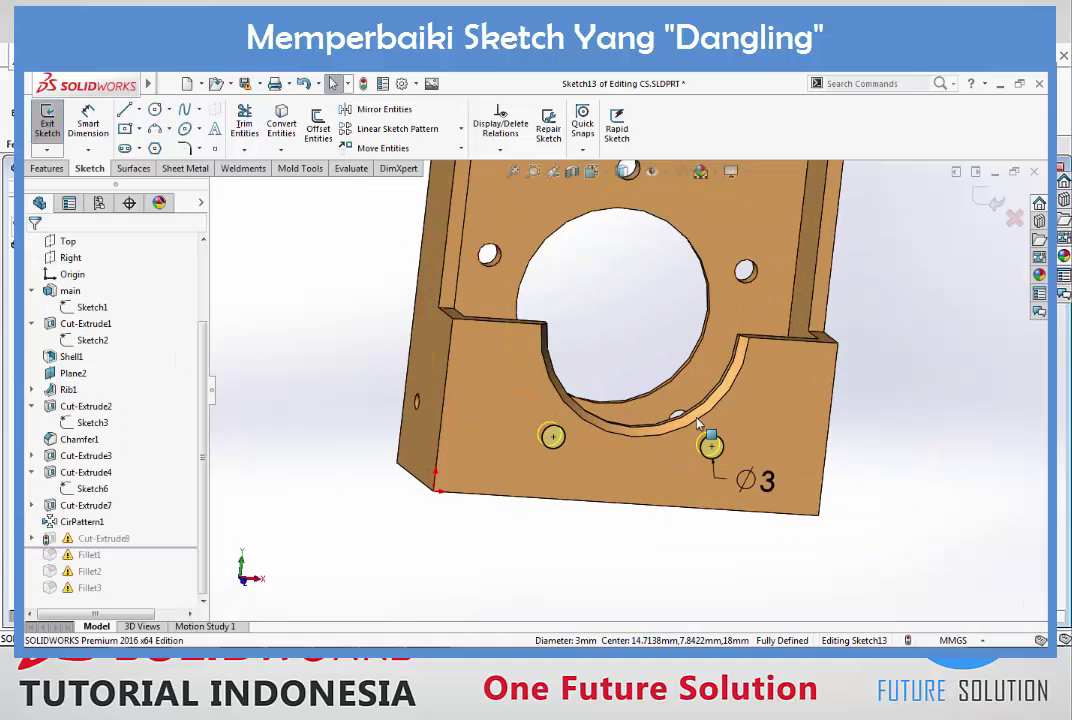
# Step: Exit the sketch, roll the model past the fillets, and open Fillet2's What's Wrong report
pyautogui.click(978, 196)
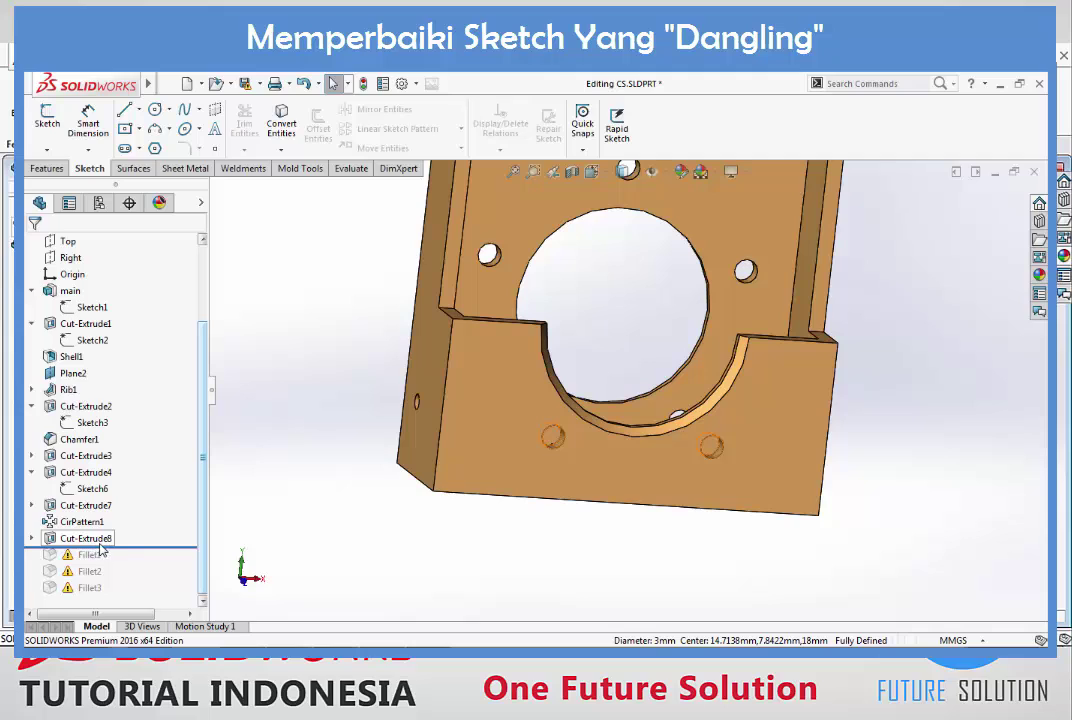
pyautogui.moveTo(100, 546)
pyautogui.mouseDown()
pyautogui.moveTo(143, 580)
pyautogui.moveTo(143, 597)
pyautogui.mouseUp()
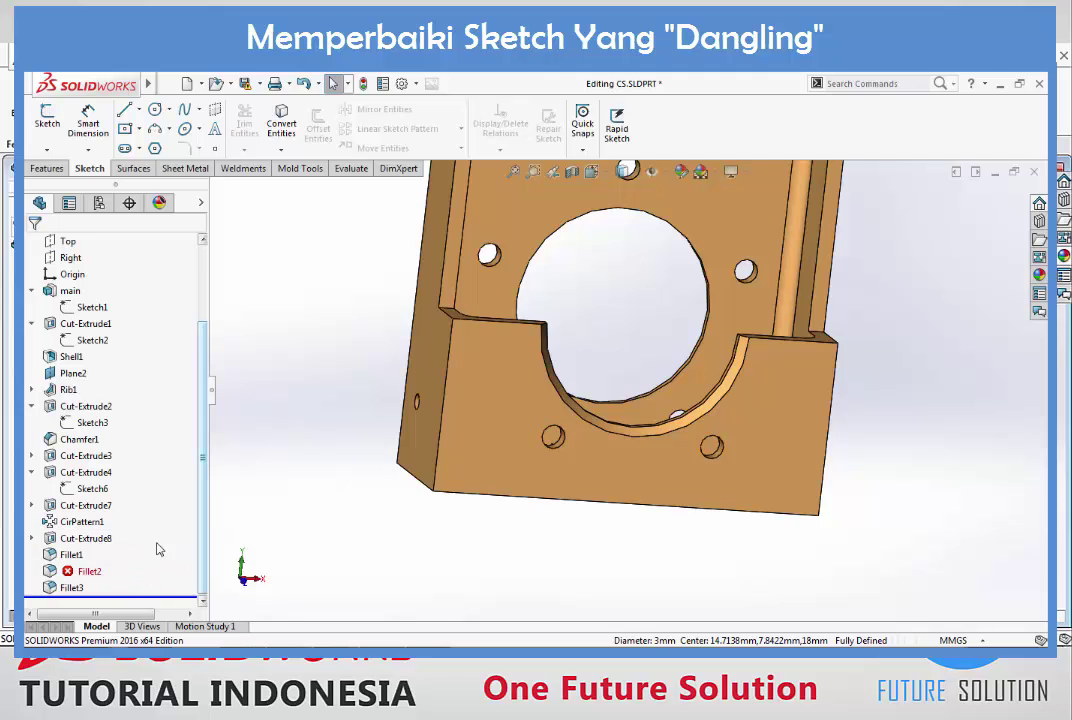
pyautogui.scroll(5, 452, 471)
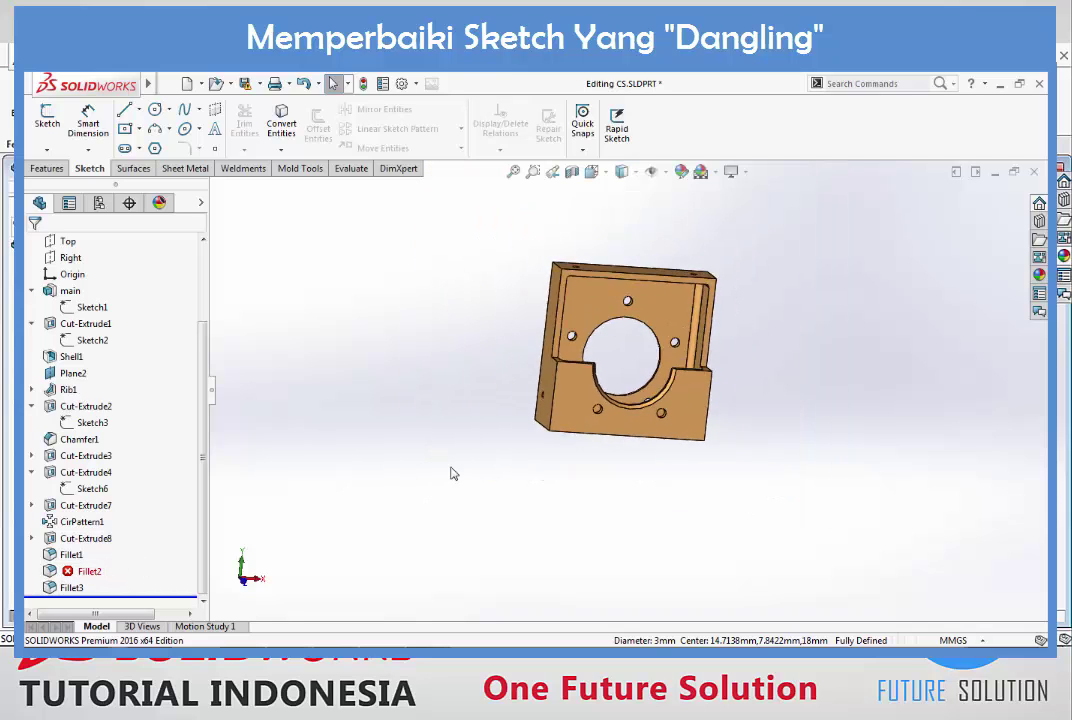
pyautogui.moveTo(560, 378); pyautogui.dragTo(522, 416, button='middle')
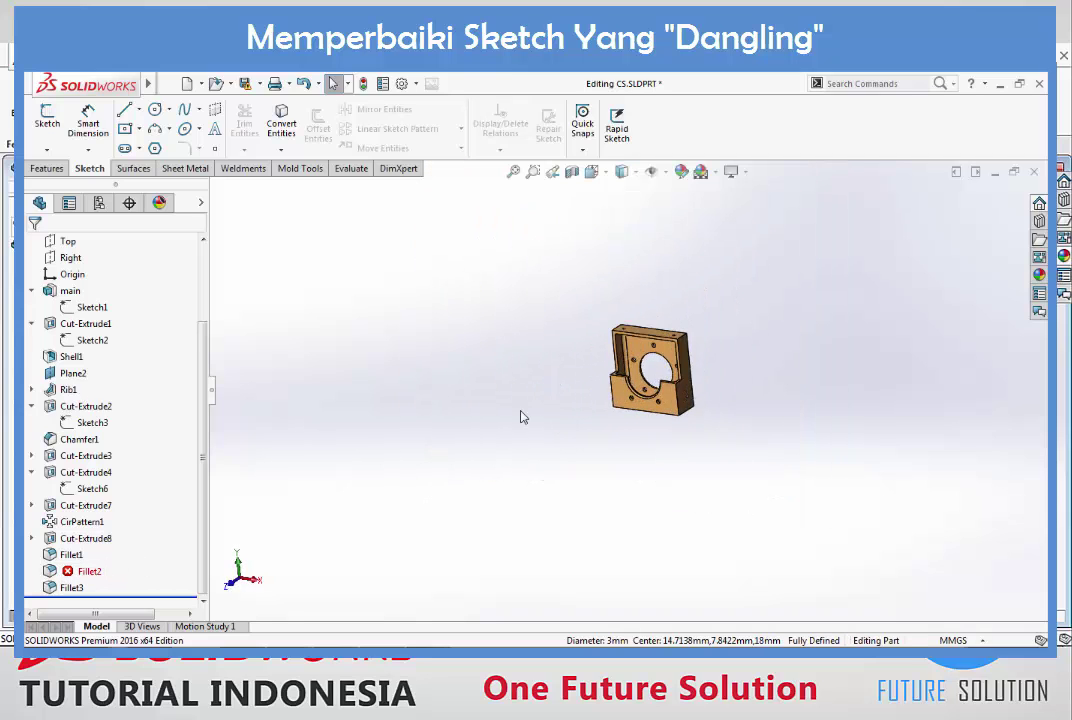
pyautogui.rightClick(90, 571)
pyautogui.click(138, 338)
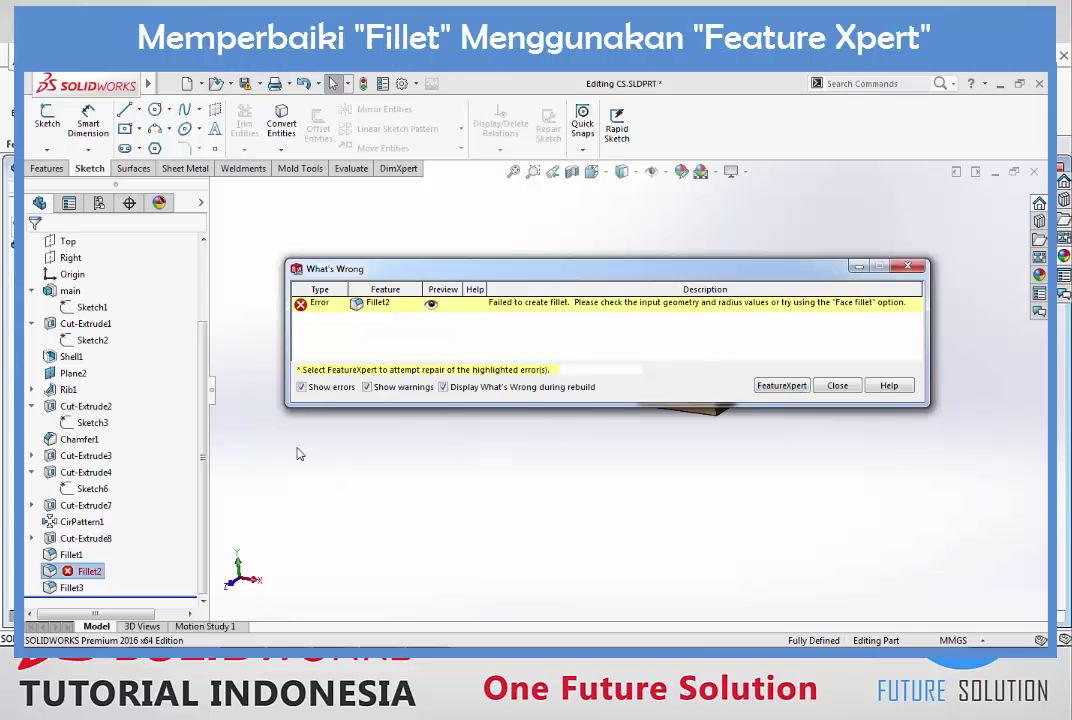
# Step: Repair Fillet2 with FeatureXpert, then inspect the rebuilt fillets in the isometric view
pyautogui.click(789, 386)
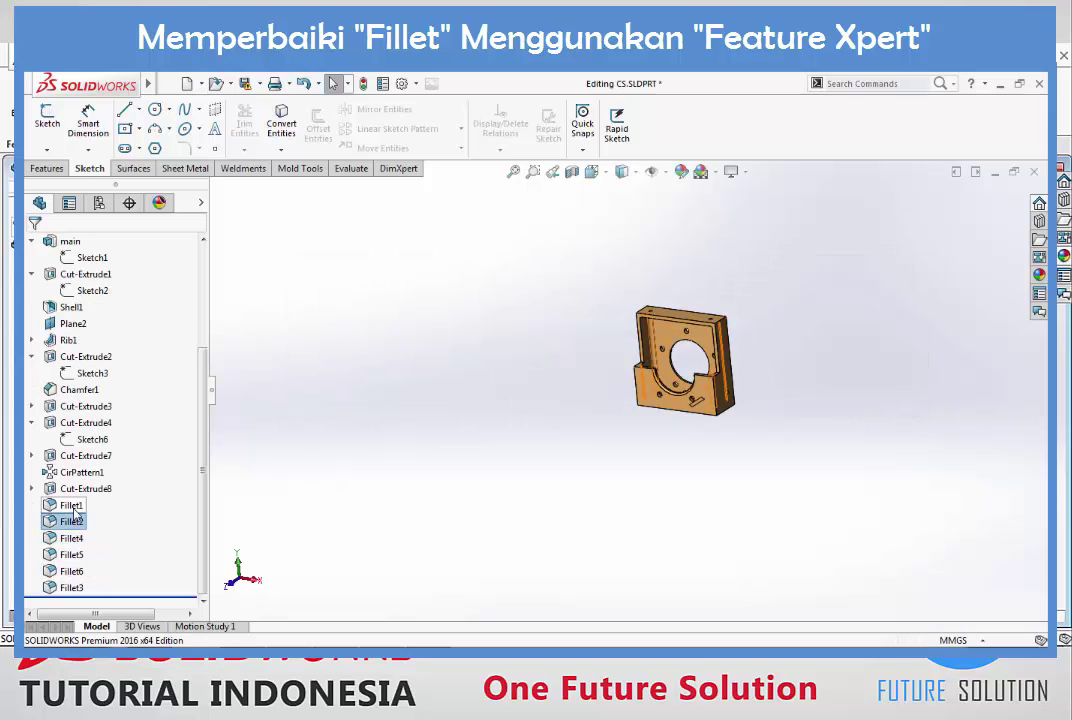
pyautogui.scroll(-2, 586, 323)
pyautogui.scroll(-3, 620, 350)
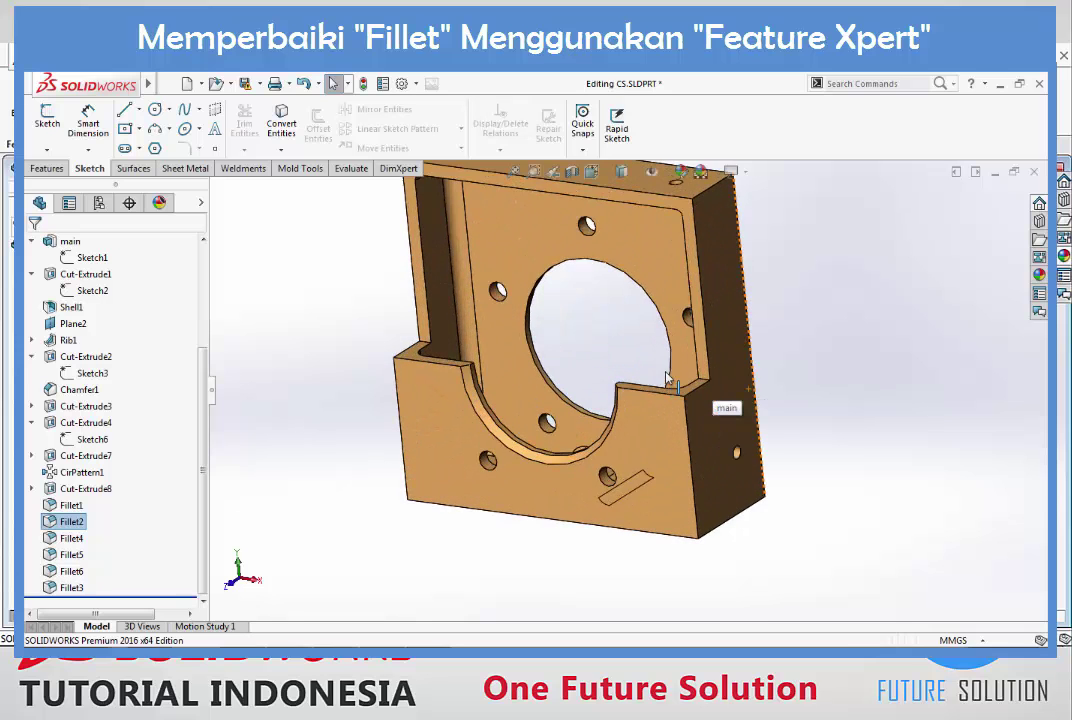
pyautogui.scroll(-3, 642, 375)
pyautogui.moveTo(642, 375)
pyautogui.mouseDown(button='middle')
pyautogui.moveTo(641, 407)
pyautogui.moveTo(545, 430)
pyautogui.mouseUp(button='middle')
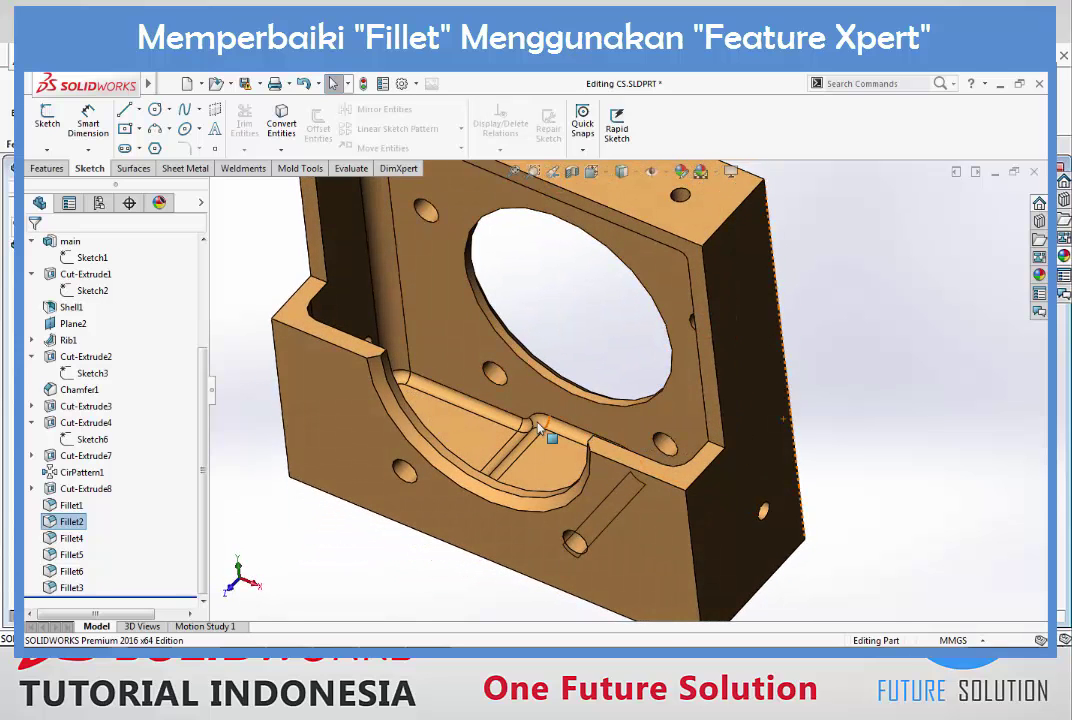
pyautogui.scroll(3, 560, 430)
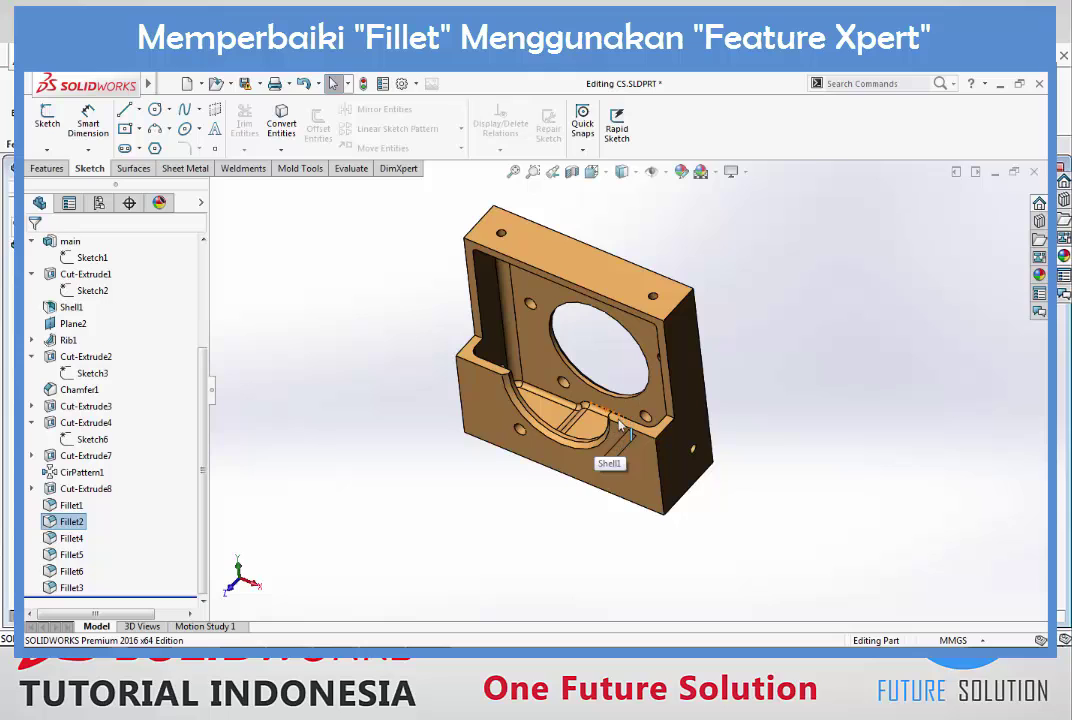
pyautogui.hotkey('ctrl', '7')
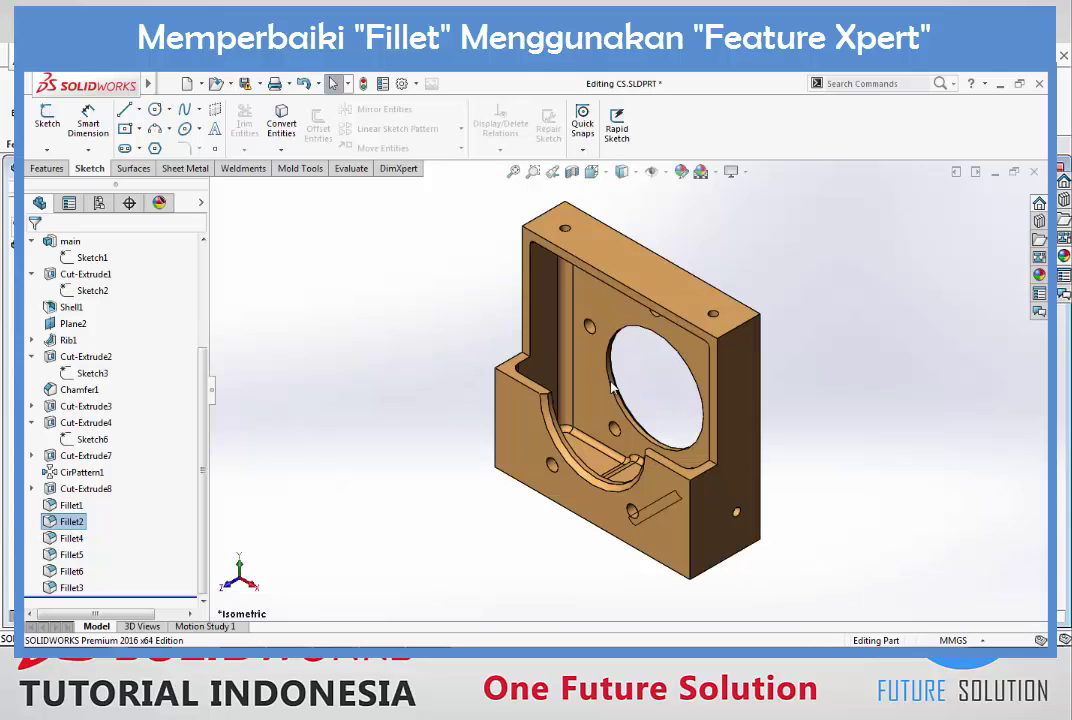
pyautogui.scroll(4, 203, 335)
pyautogui.scroll(1, 200, 297)
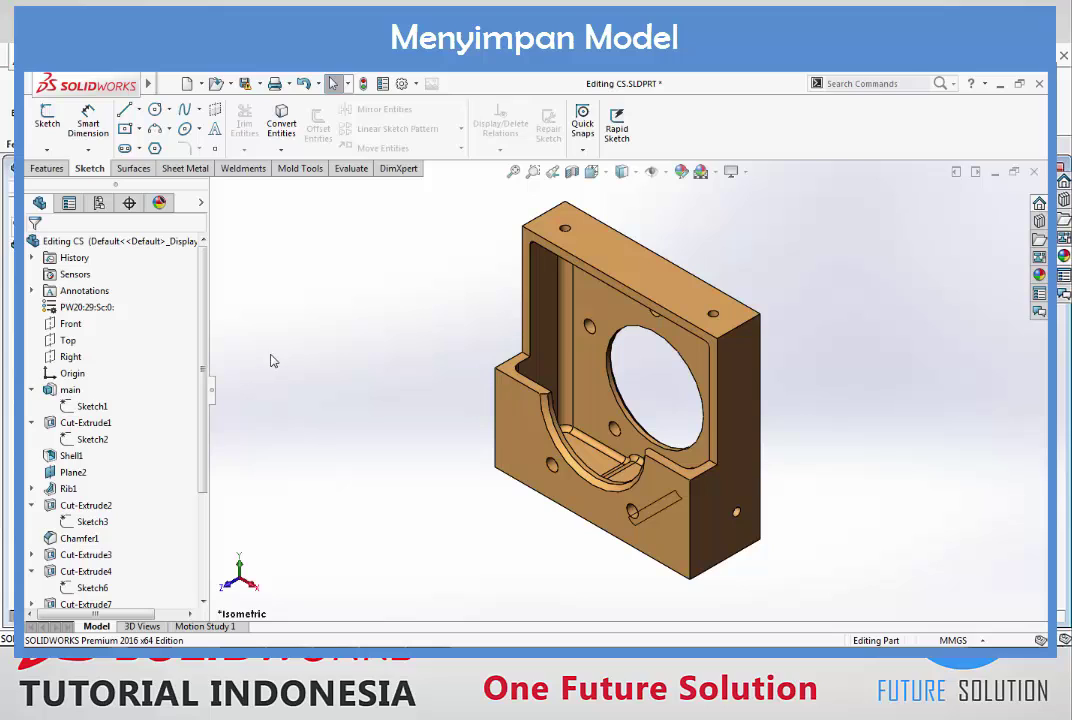
# Step: Save the repaired Editing CS part with Ctrl+S
pyautogui.hotkey('ctrl', 's')
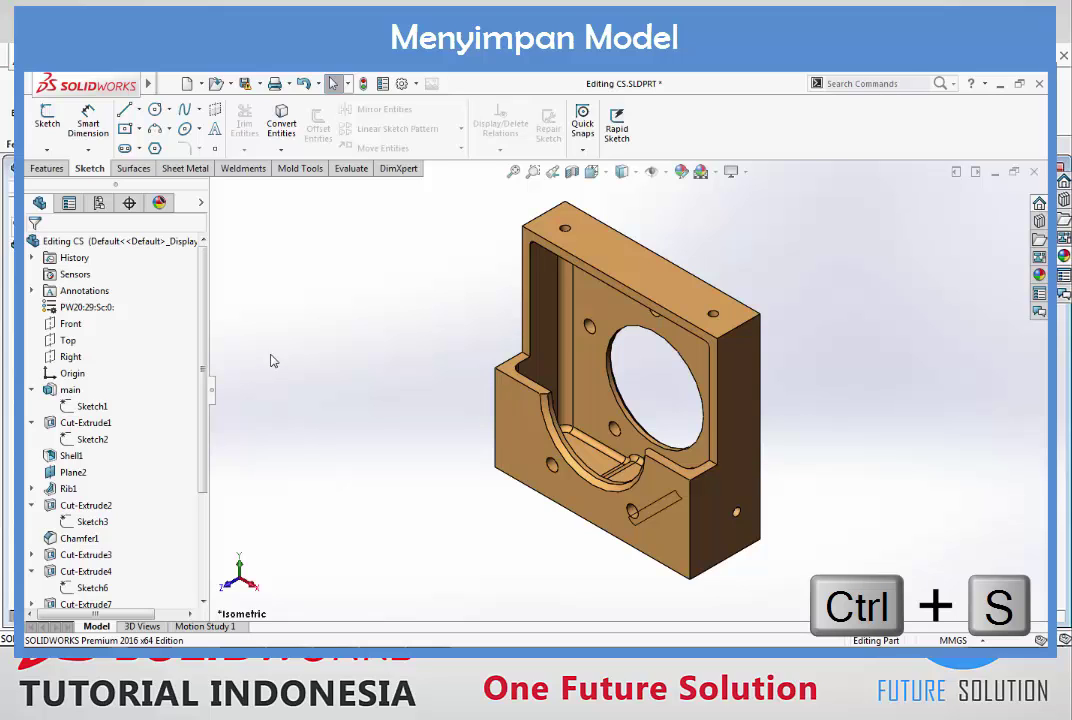